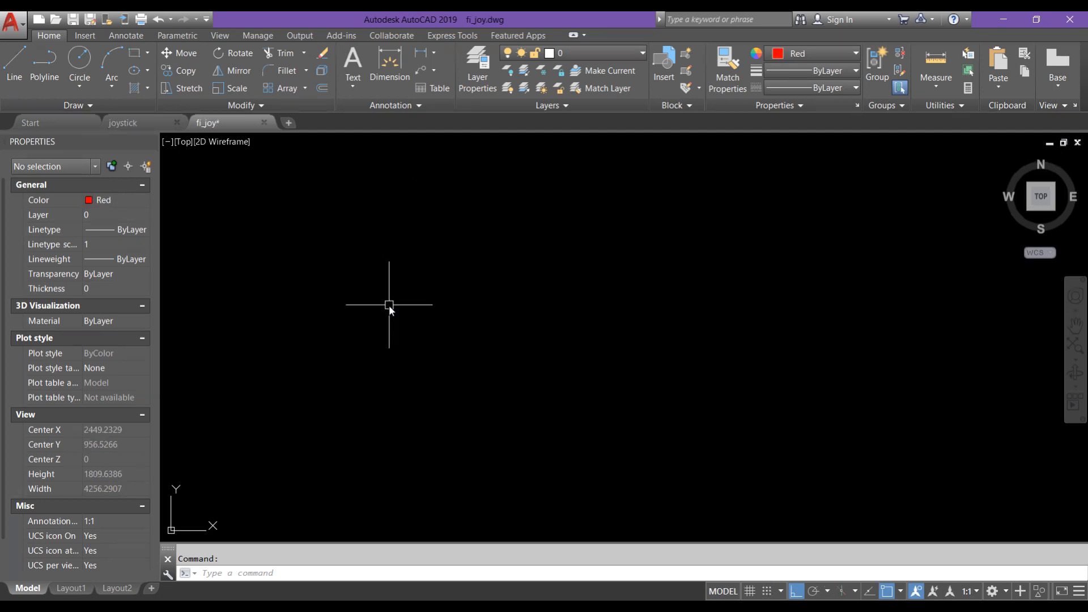
Draw a circle of radius 300 in the empty drawing area
{"action": "type", "text": "c"}
{"action": "key", "text": "Return"}
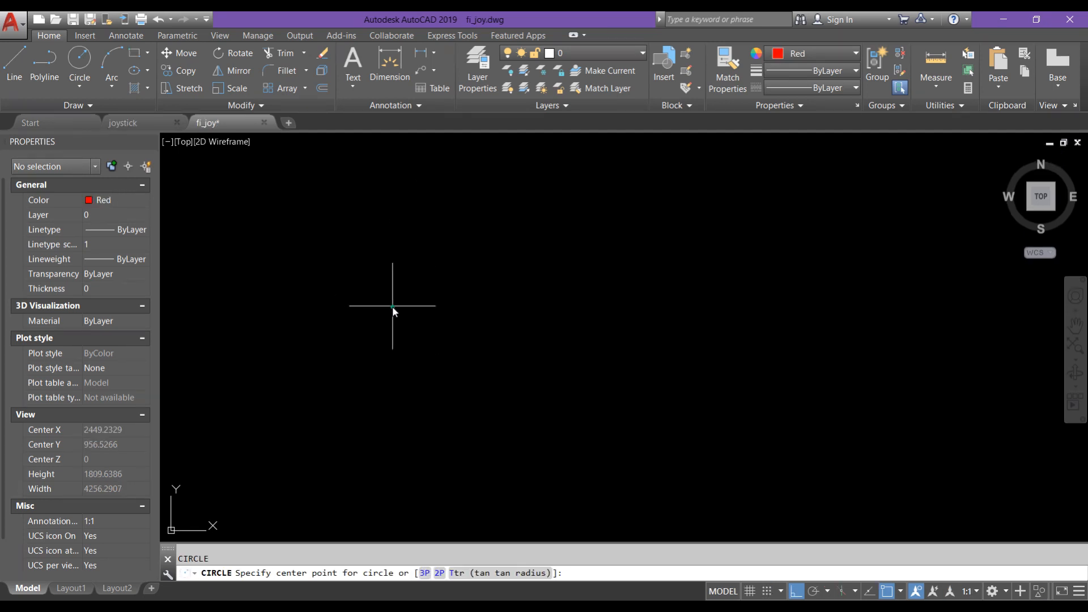
{"action": "left_click", "coordinate": [392, 306]}
{"action": "type", "text": "300"}
{"action": "key", "text": "Return"}
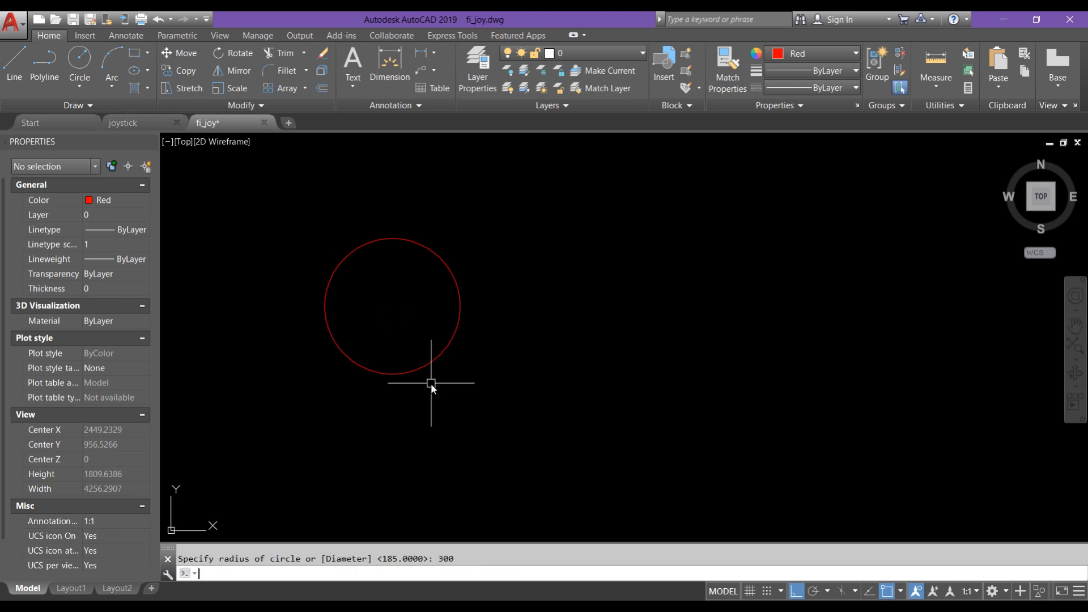
Copy the circle twice to its right from its left quadrant, forming a row of three touching circles
{"action": "left_click", "coordinate": [416, 365]}
{"action": "type", "text": "co"}
{"action": "key", "text": "Return"}
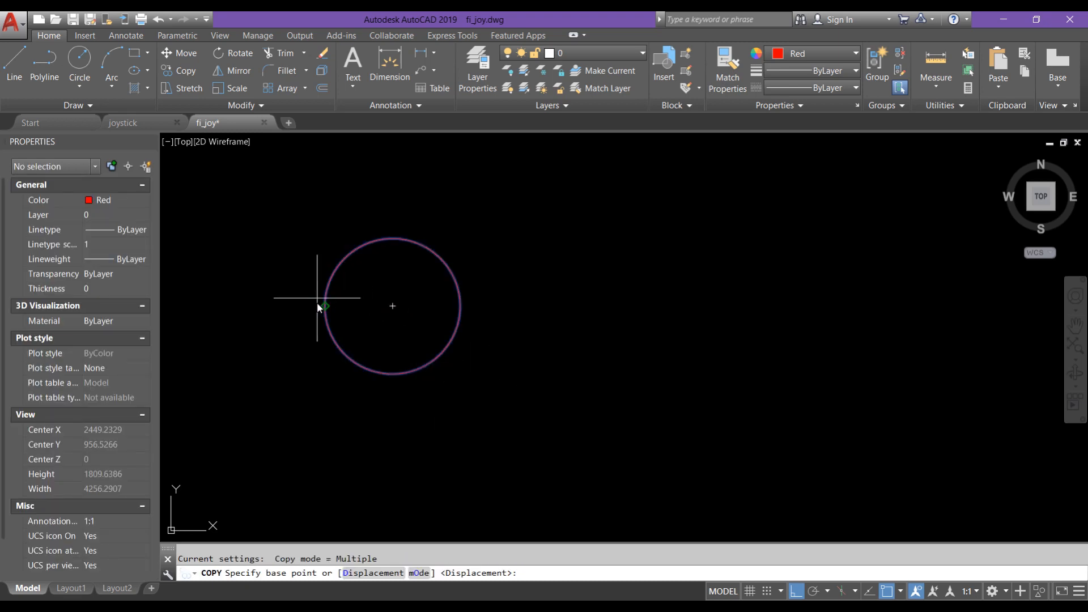
{"action": "left_click", "coordinate": [325, 306]}
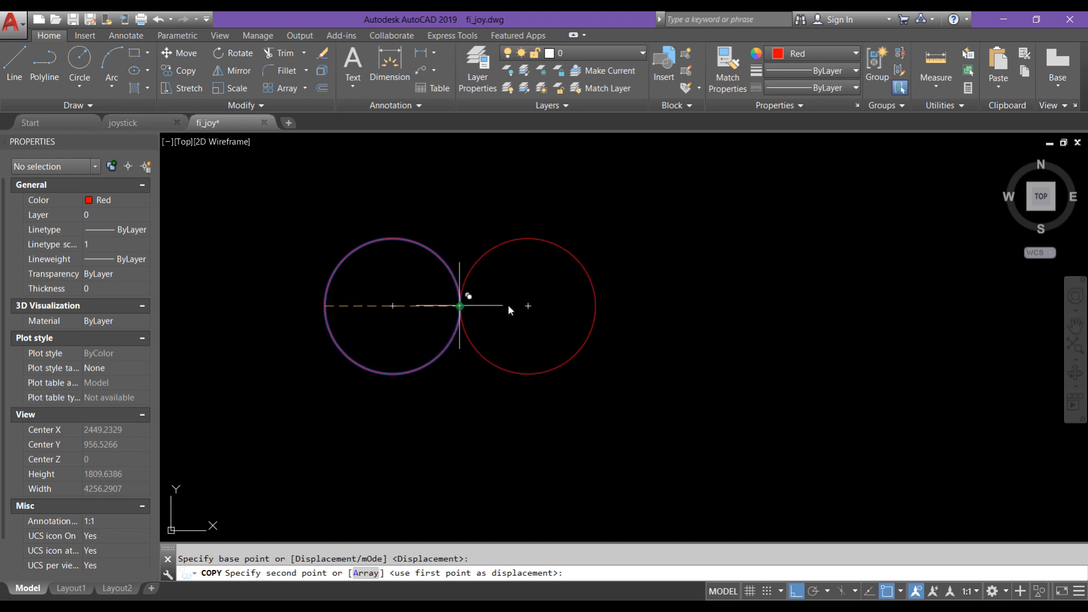
{"action": "left_click", "coordinate": [460, 306]}
{"action": "left_click", "coordinate": [595, 306]}
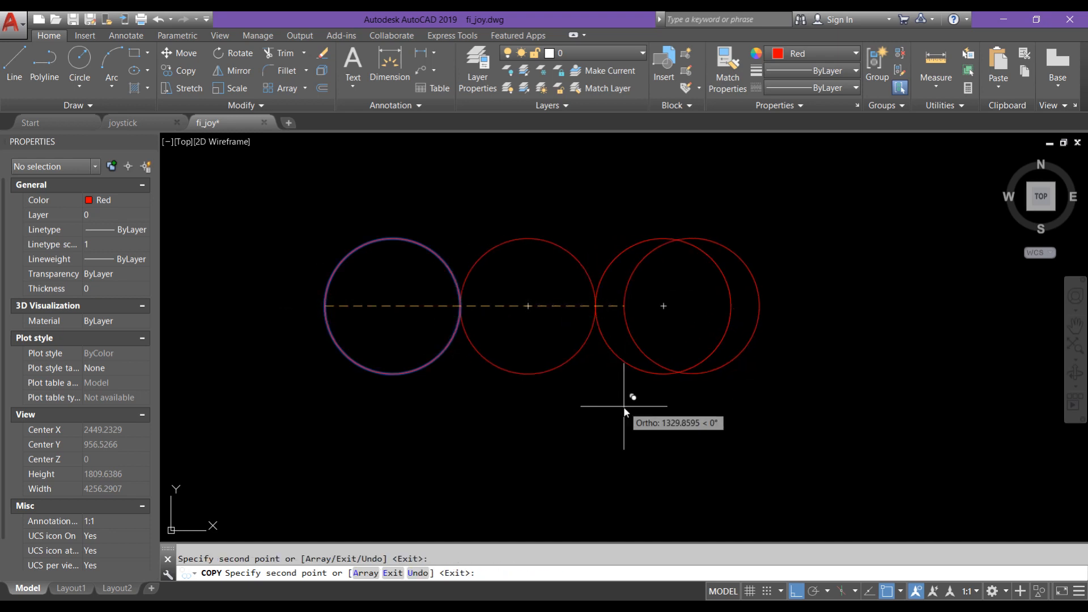
{"action": "key", "text": "Escape"}
Draw a horizontal line across the full width of the three circles and a vertical diameter through the middle circle
{"action": "type", "text": "l"}
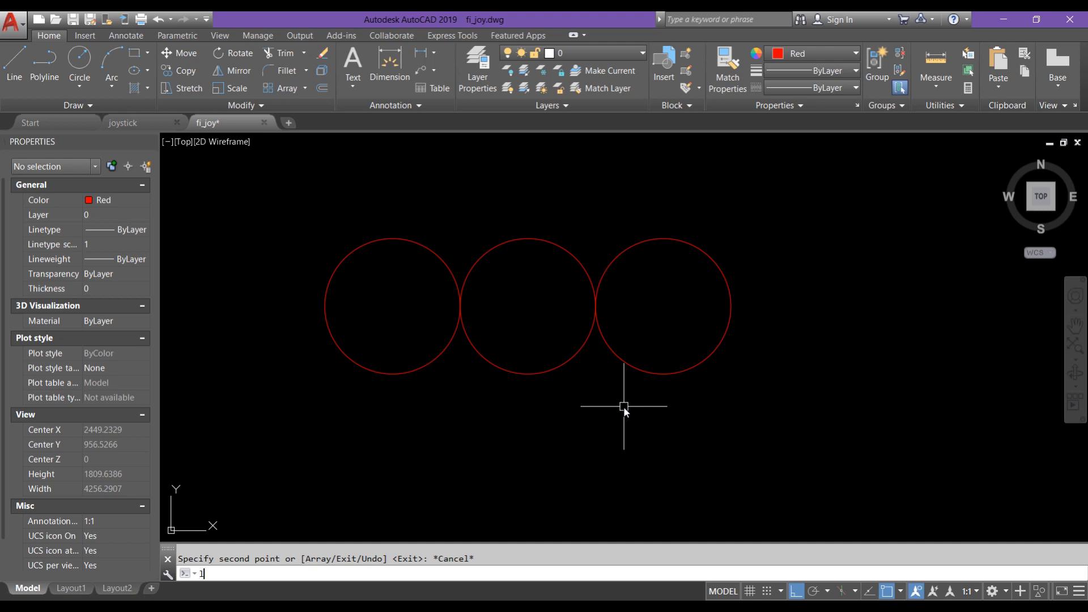
{"action": "key", "text": "Return"}
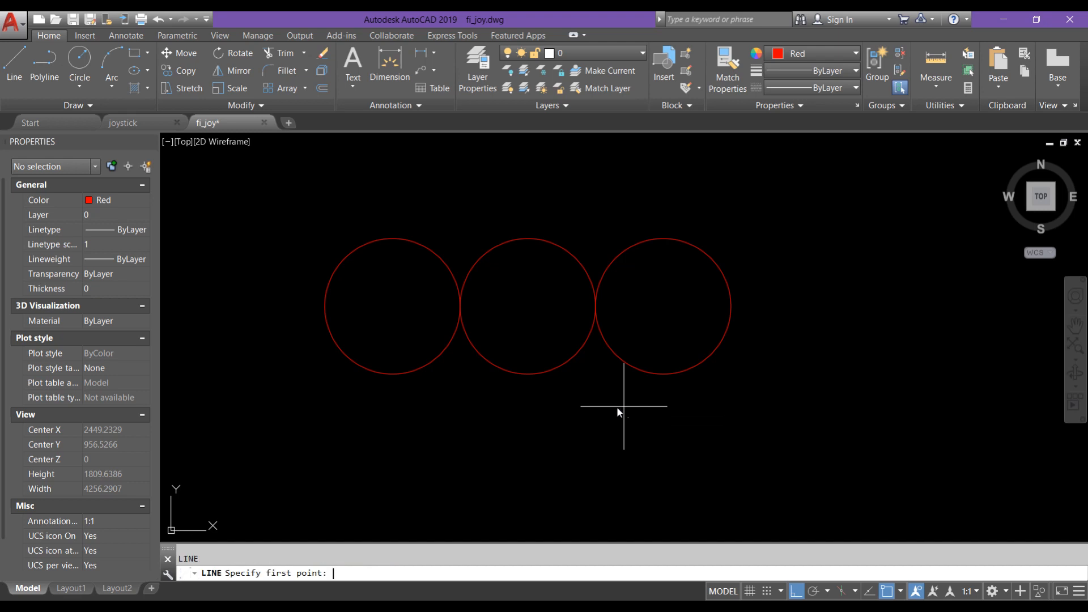
{"action": "left_click", "coordinate": [329, 310]}
{"action": "left_click", "coordinate": [733, 308]}
{"action": "key", "text": "Return"}
{"action": "key", "text": "Return"}
{"action": "left_click", "coordinate": [528, 237]}
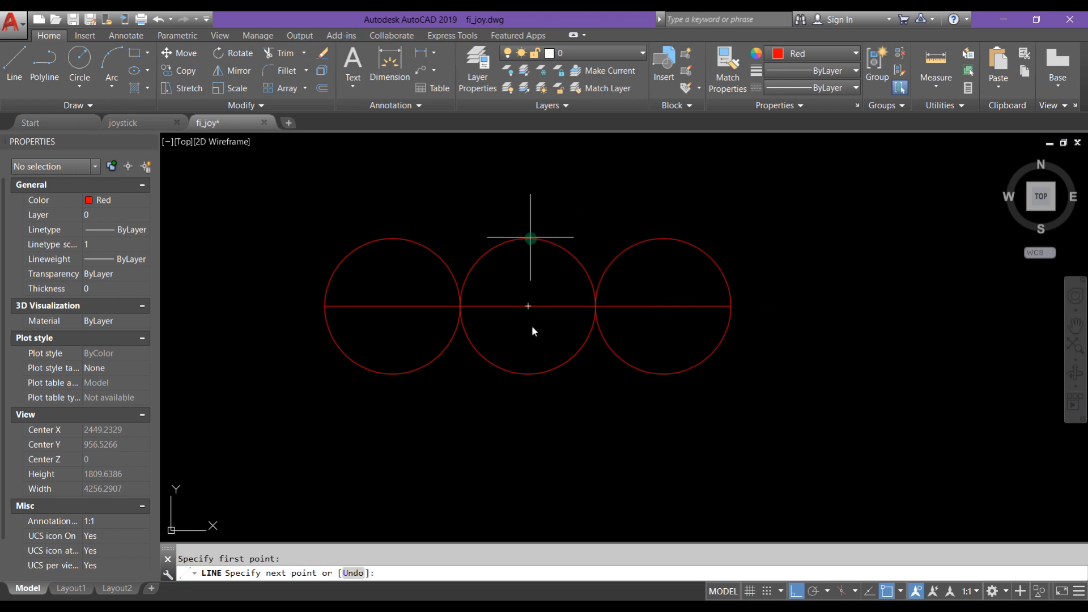
{"action": "left_click", "coordinate": [528, 375]}
{"action": "key", "text": "Return"}
Draw a line from the right circle's centre 570 downward and continue it 200 to the right
{"action": "key", "text": "Return"}
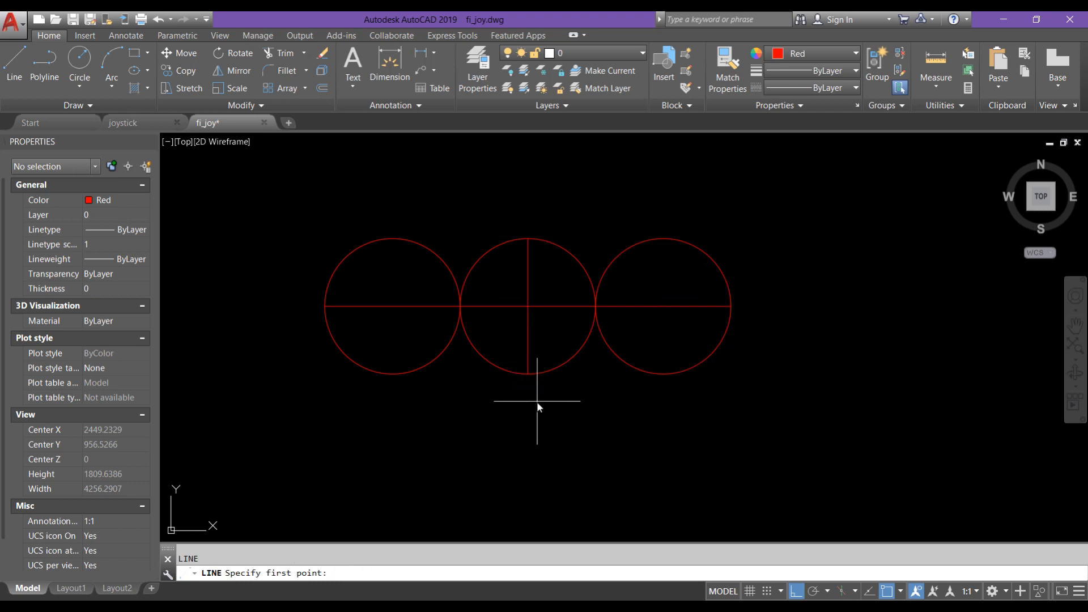
{"action": "left_click", "coordinate": [663, 306]}
{"action": "type", "text": "570"}
{"action": "key", "text": "Return"}
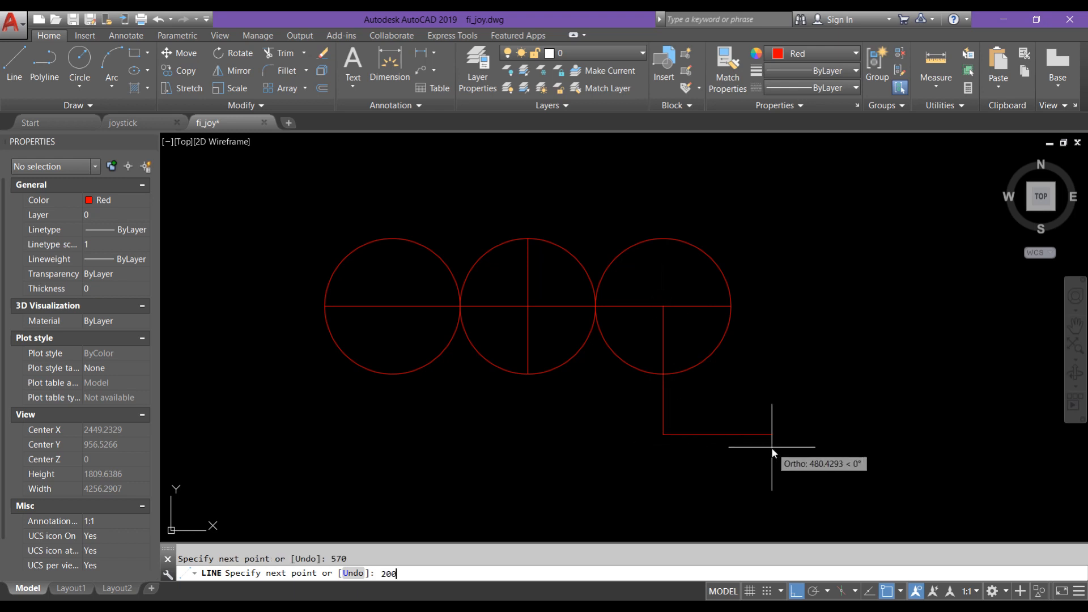
{"action": "key", "text": "Return"}
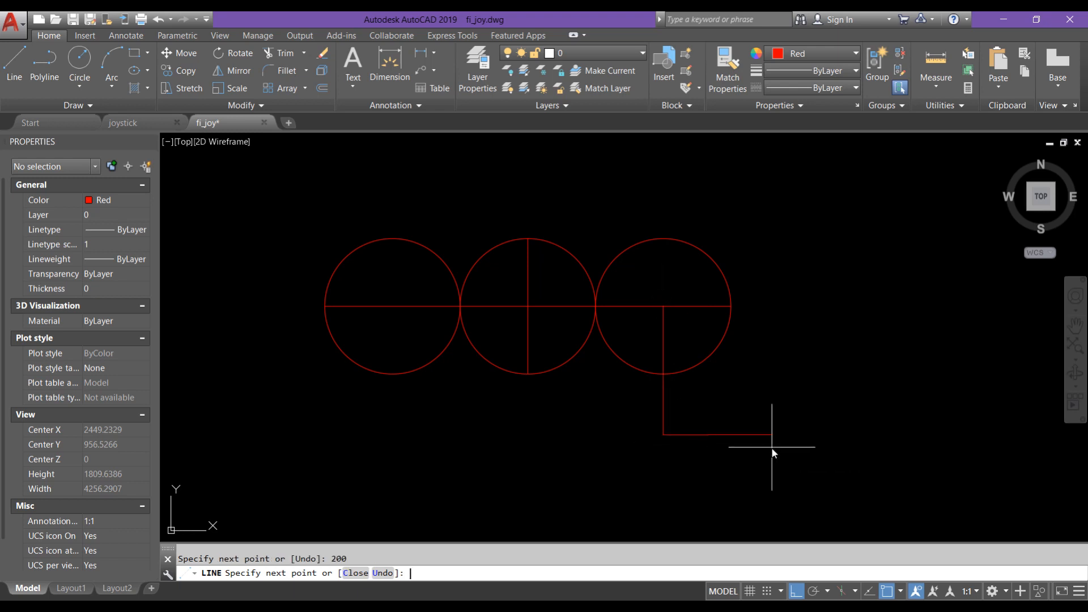
Continue the line to the right circle's bottom quadrant and end it with a segment 300 to the left
{"action": "left_click", "coordinate": [663, 374]}
{"action": "type", "text": "3"}
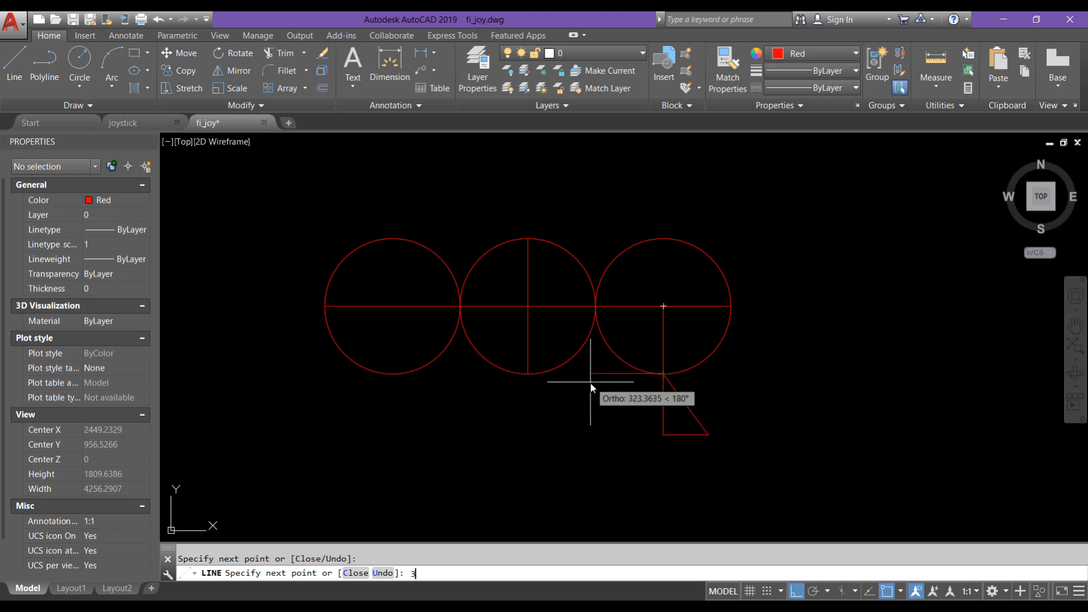
{"action": "type", "text": "00"}
{"action": "key", "text": "Return"}
{"action": "key", "text": "Escape"}
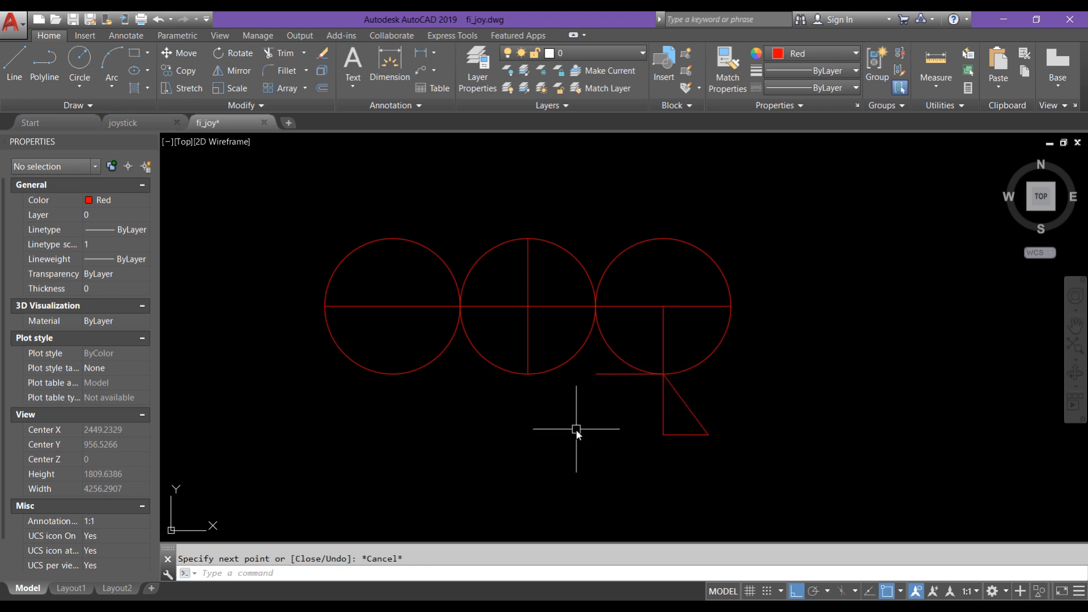
Draw two concentric circles of radius 200 and 150 centred on the free end of the 300 segment
{"action": "type", "text": "c"}
{"action": "key", "text": "Return"}
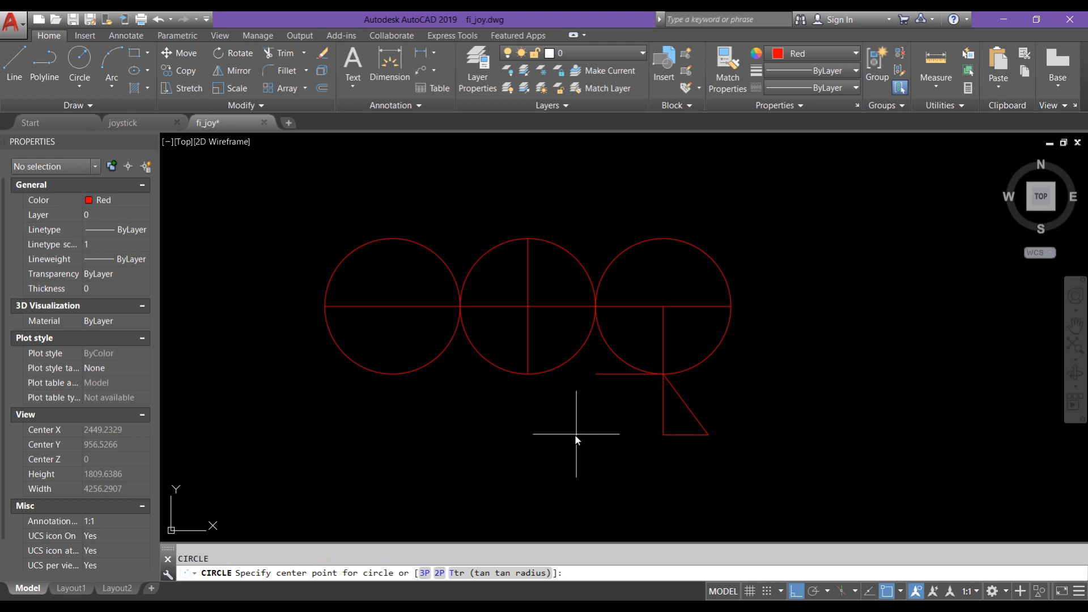
{"action": "left_click", "coordinate": [595, 374]}
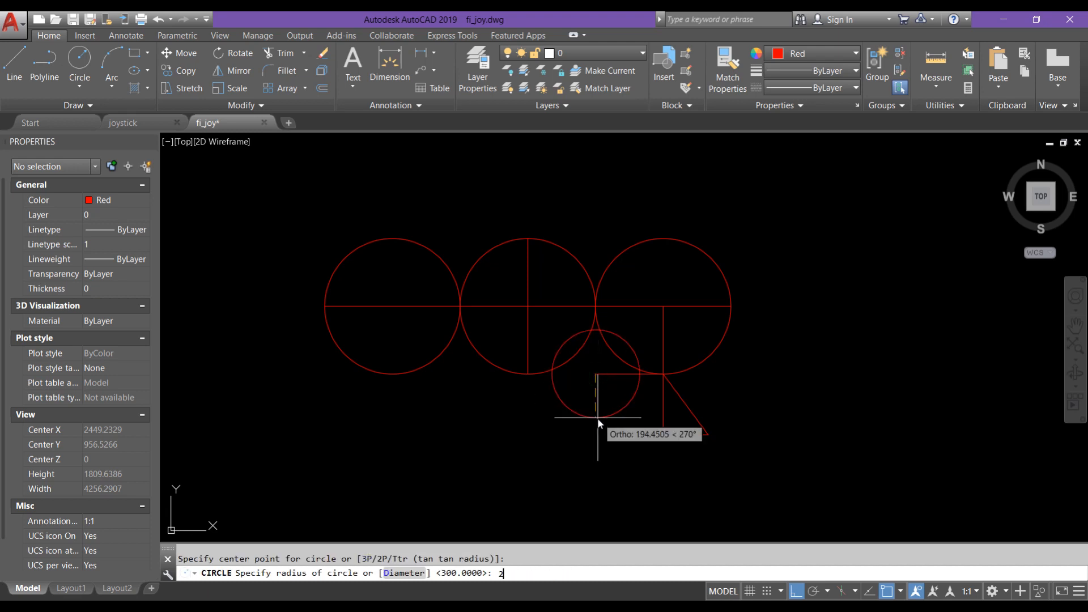
{"action": "key", "text": "Return"}
{"action": "key", "text": "Return"}
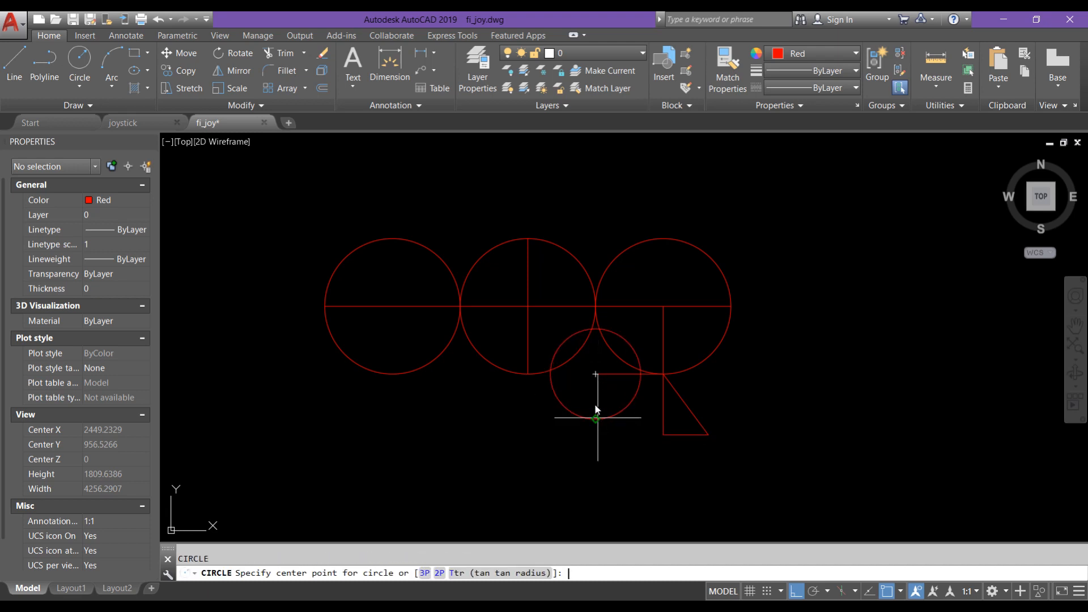
{"action": "left_click", "coordinate": [604, 420]}
{"action": "type", "text": "150"}
{"action": "key", "text": "Return"}
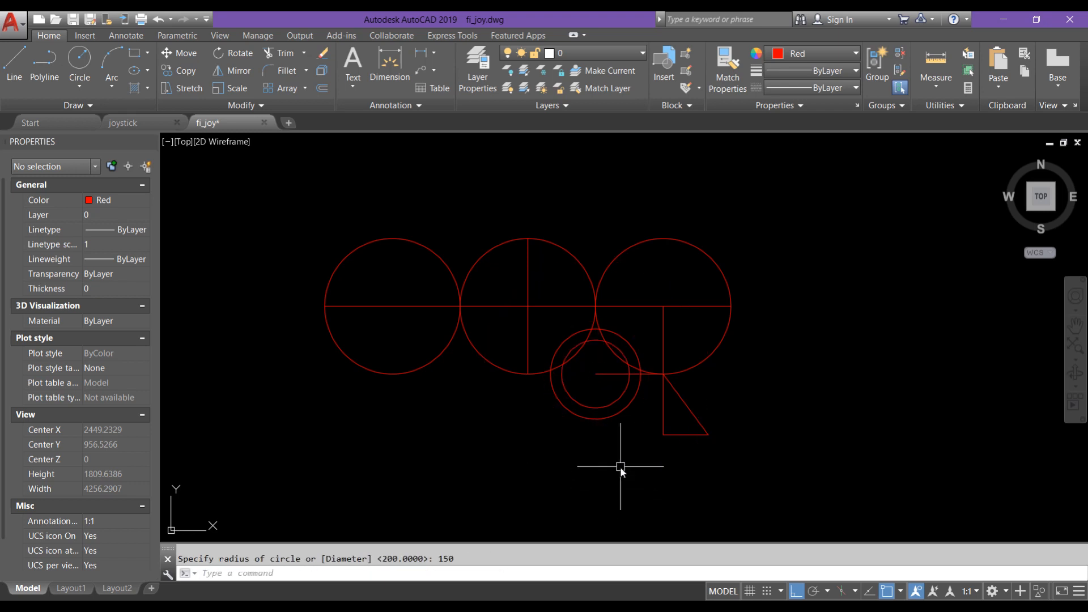
Draw a circle of radius 185 centred on the outer end of the 200 segment
{"action": "key", "text": "Return"}
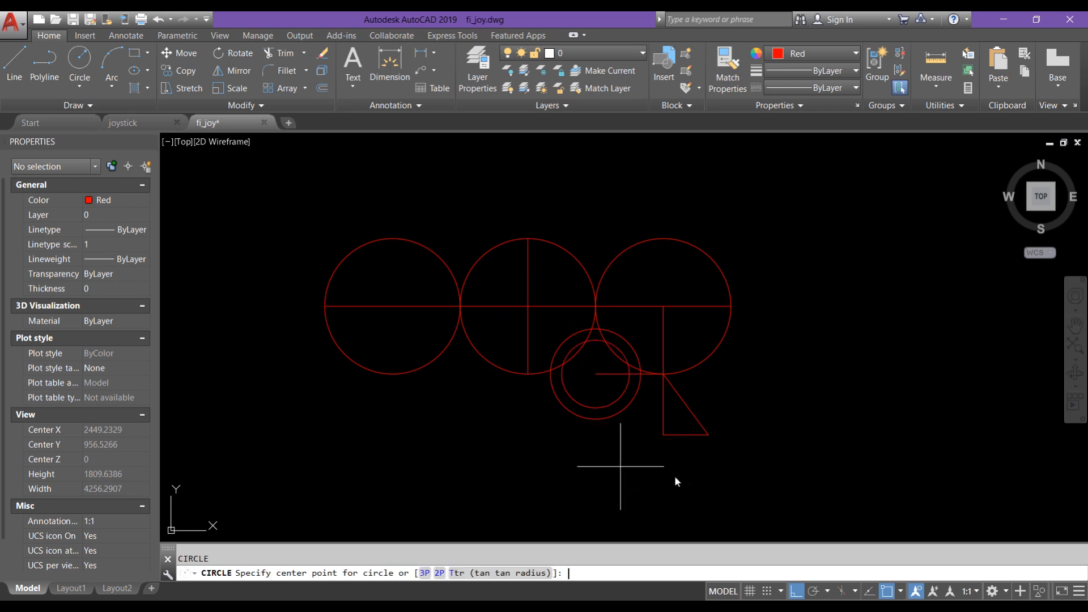
{"action": "left_click", "coordinate": [710, 441]}
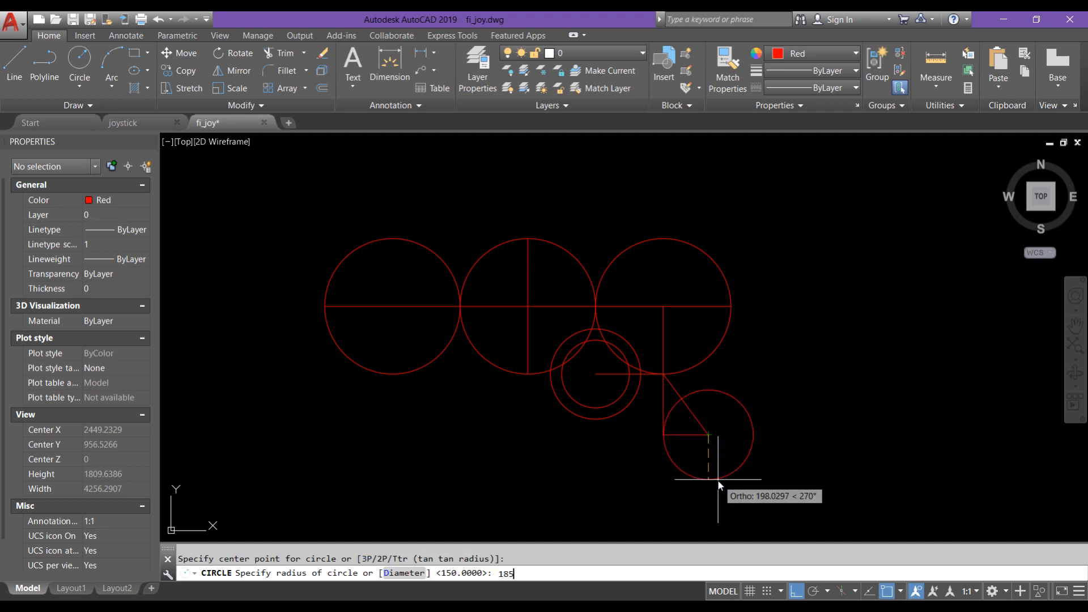
{"action": "key", "text": "Return"}
Draw two lines joining the right and left quadrants of the right large circle to the sides of the 185-radius circle
{"action": "type", "text": "l"}
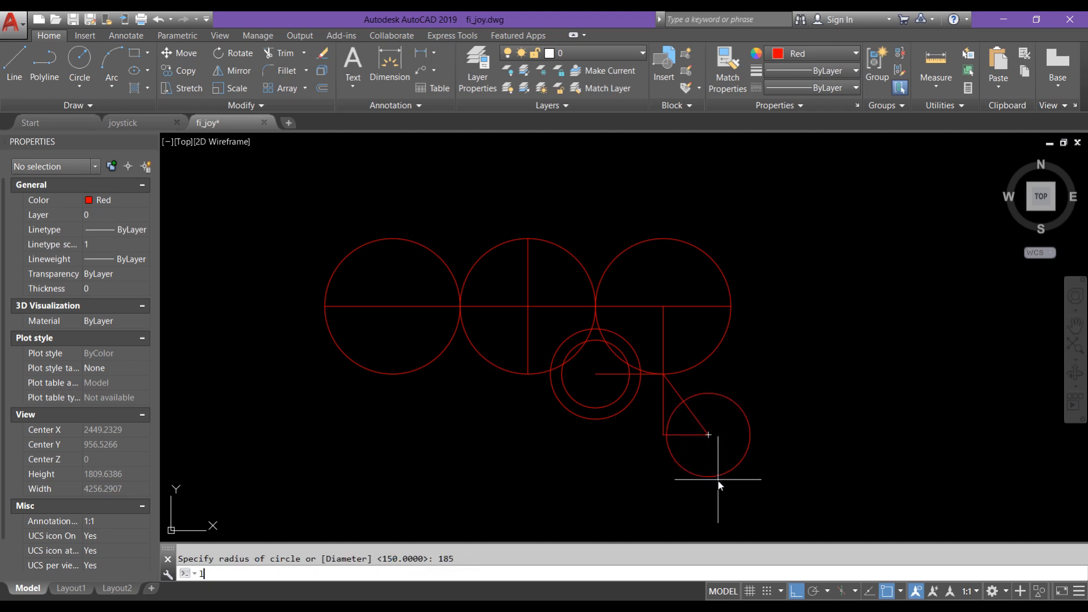
{"action": "key", "text": "Return"}
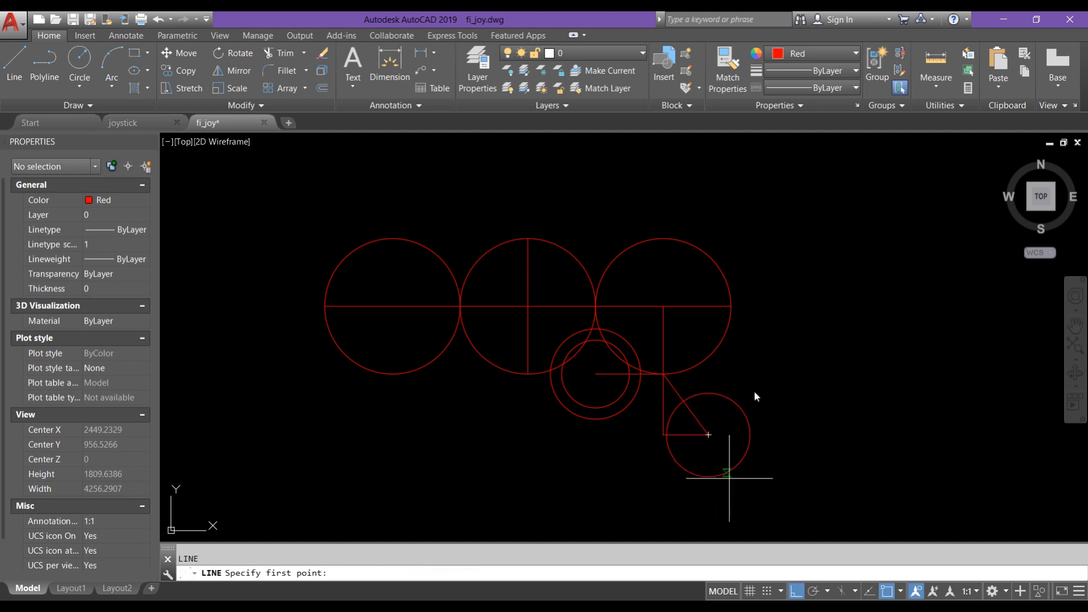
{"action": "left_click", "coordinate": [731, 306]}
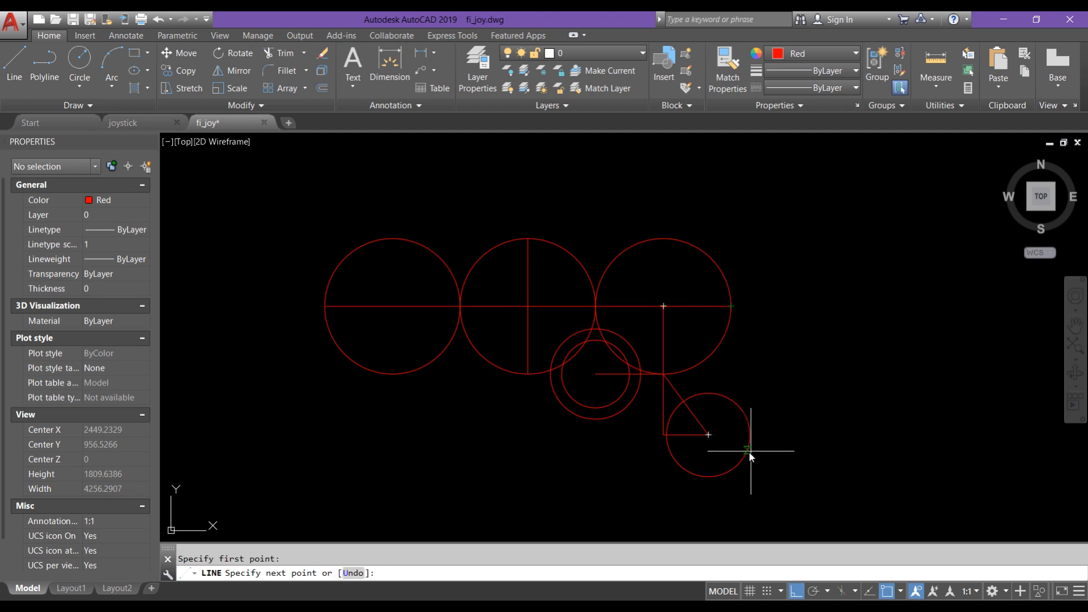
{"action": "left_click", "coordinate": [749, 429]}
{"action": "key", "text": "Return"}
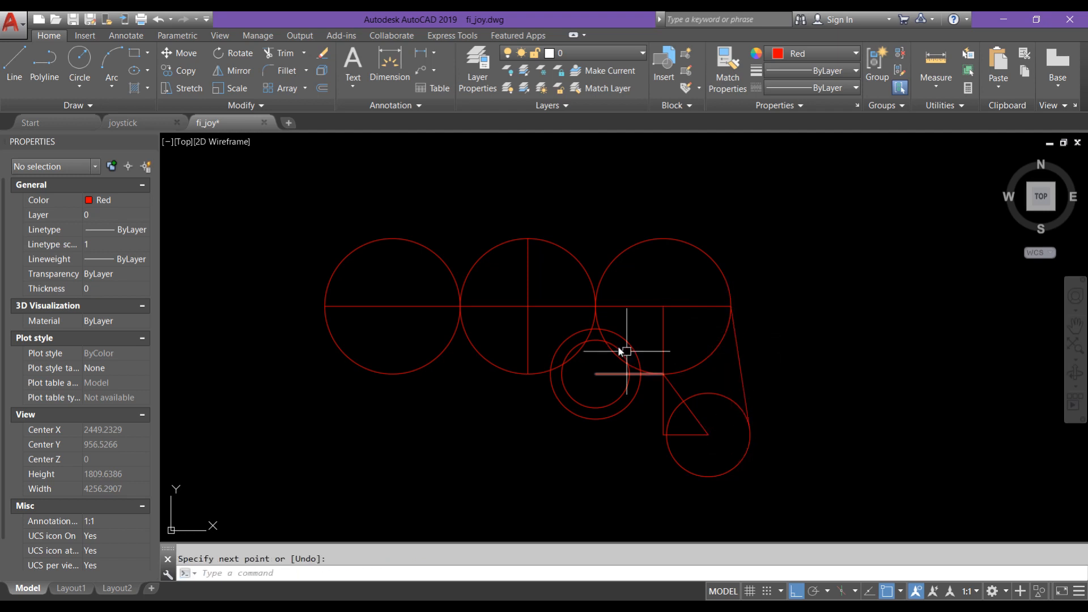
{"action": "key", "text": "Return"}
{"action": "left_click", "coordinate": [598, 306]}
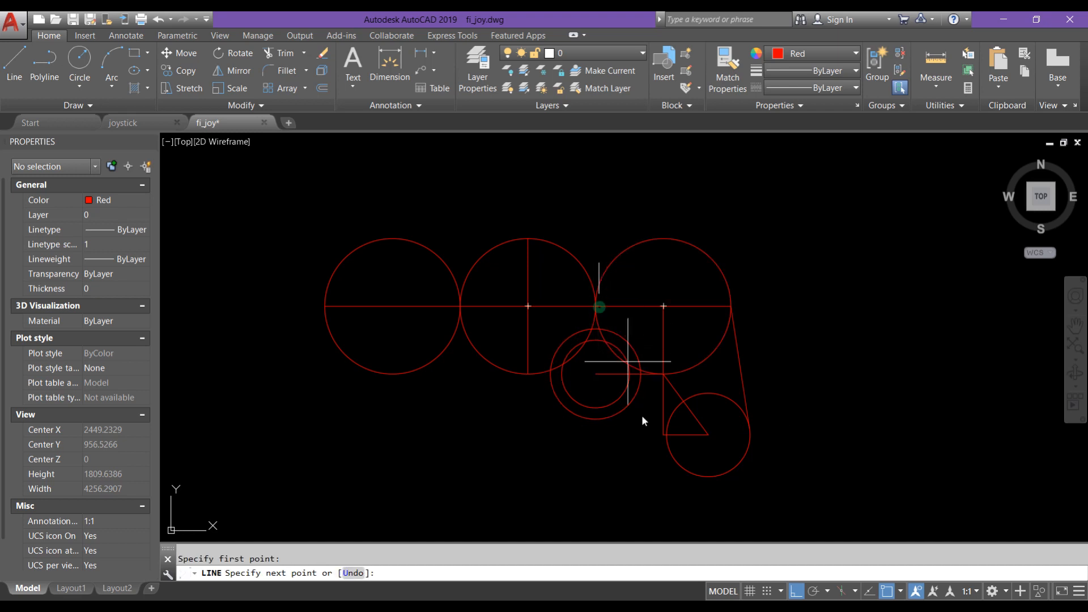
{"action": "left_click", "coordinate": [671, 453]}
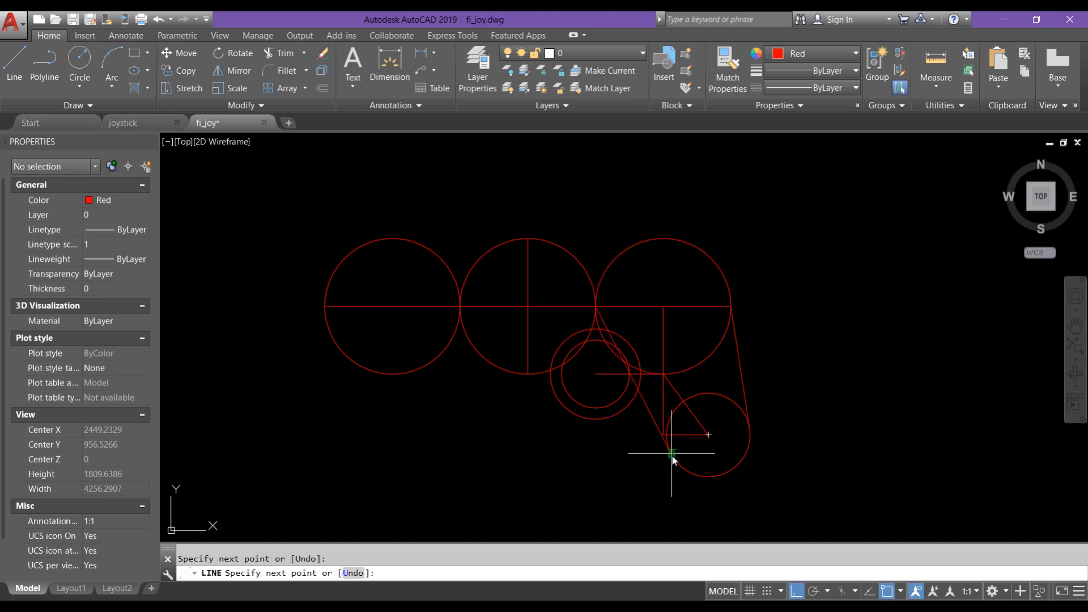
{"action": "key", "text": "Return"}
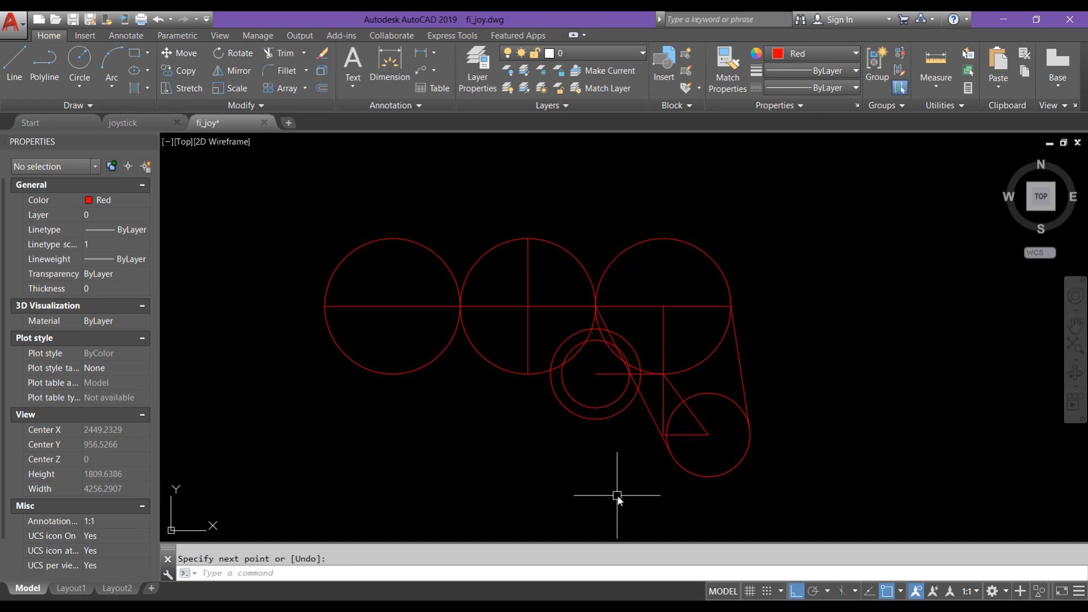
Try to stretch the right connecting line's upper end to a tangent point on the right large circle
{"action": "left_click", "coordinate": [745, 362]}
{"action": "left_click", "coordinate": [731, 357]}
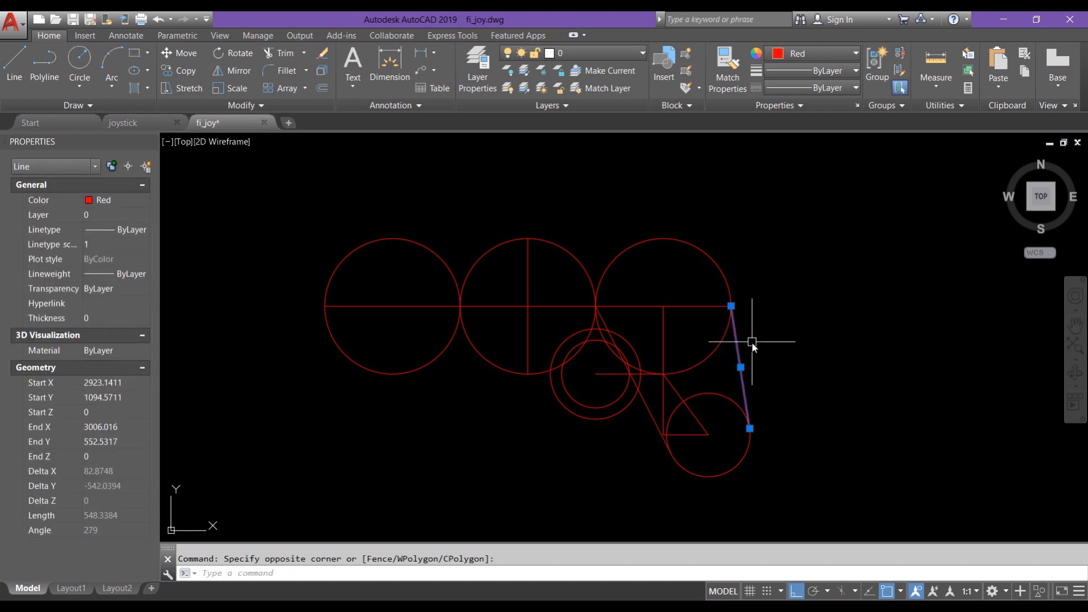
{"action": "left_click", "coordinate": [731, 306]}
{"action": "right_click", "coordinate": [731, 331], "text": "shift"}
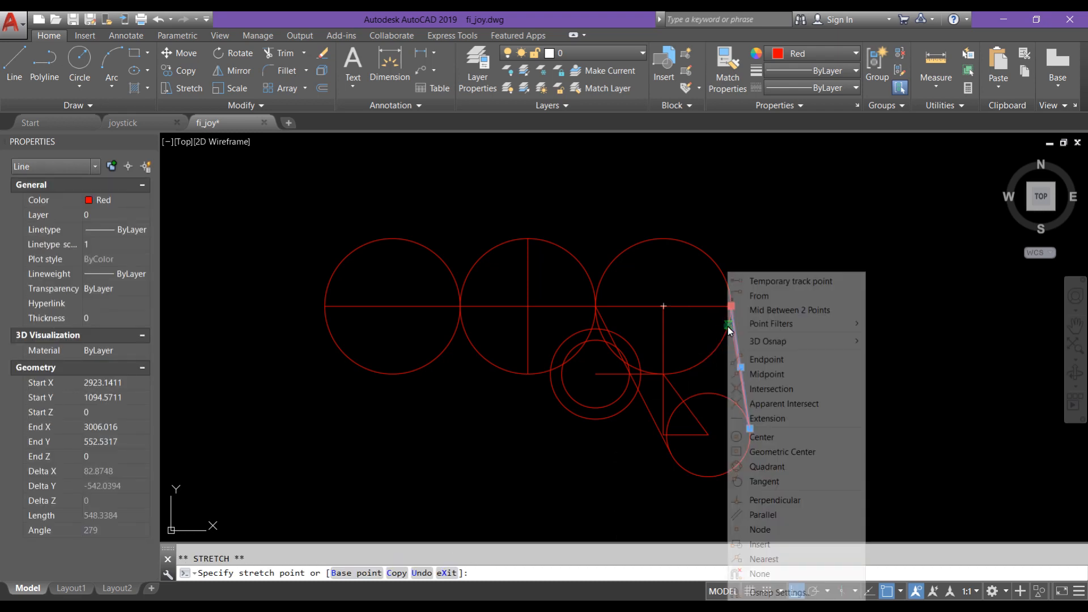
{"action": "left_click", "coordinate": [765, 481]}
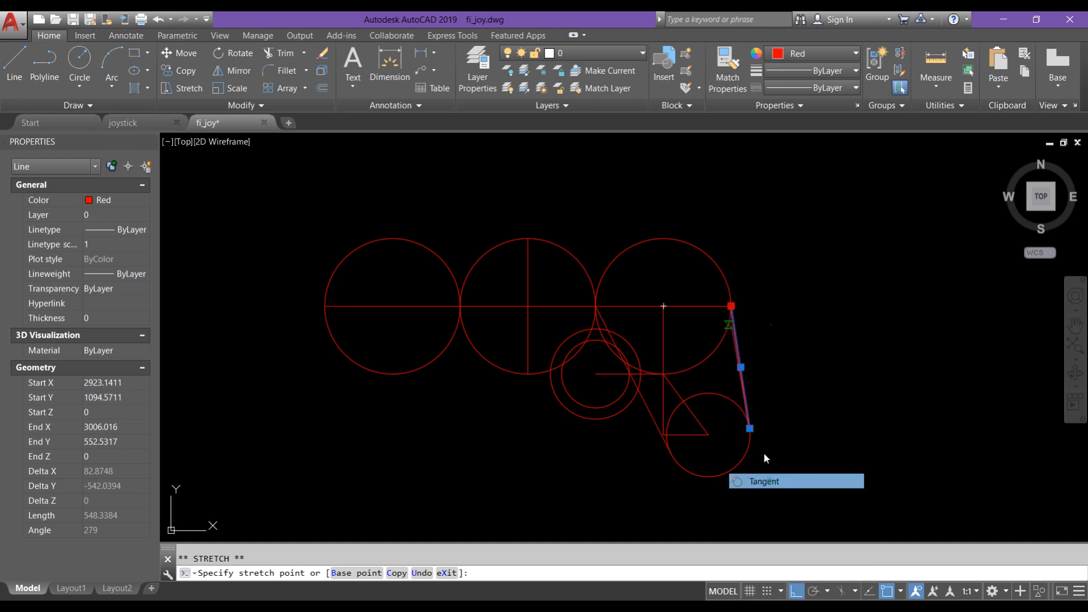
{"action": "left_click", "coordinate": [730, 306]}
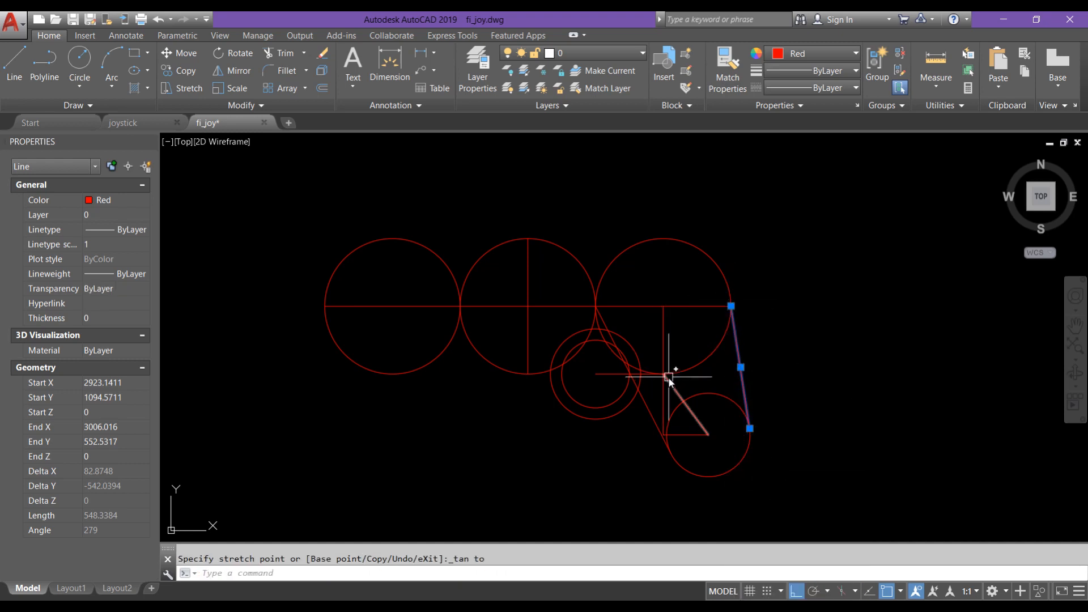
Stretch the left connecting line's upper end to a tangent point on the right large circle
{"action": "left_click", "coordinate": [644, 408]}
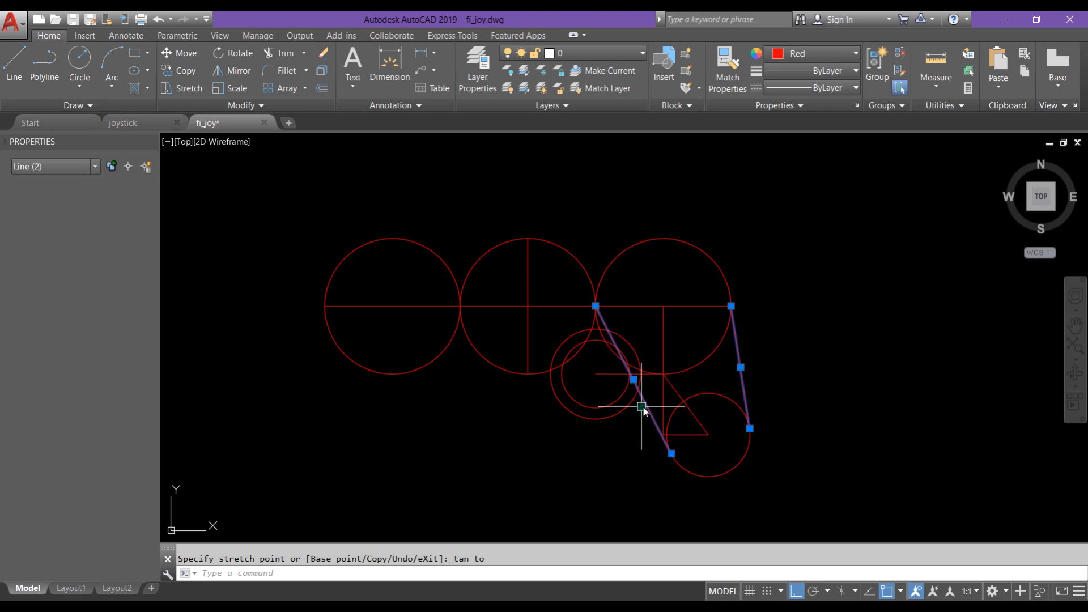
{"action": "left_click", "coordinate": [594, 306]}
{"action": "right_click", "coordinate": [613, 364], "text": "shift"}
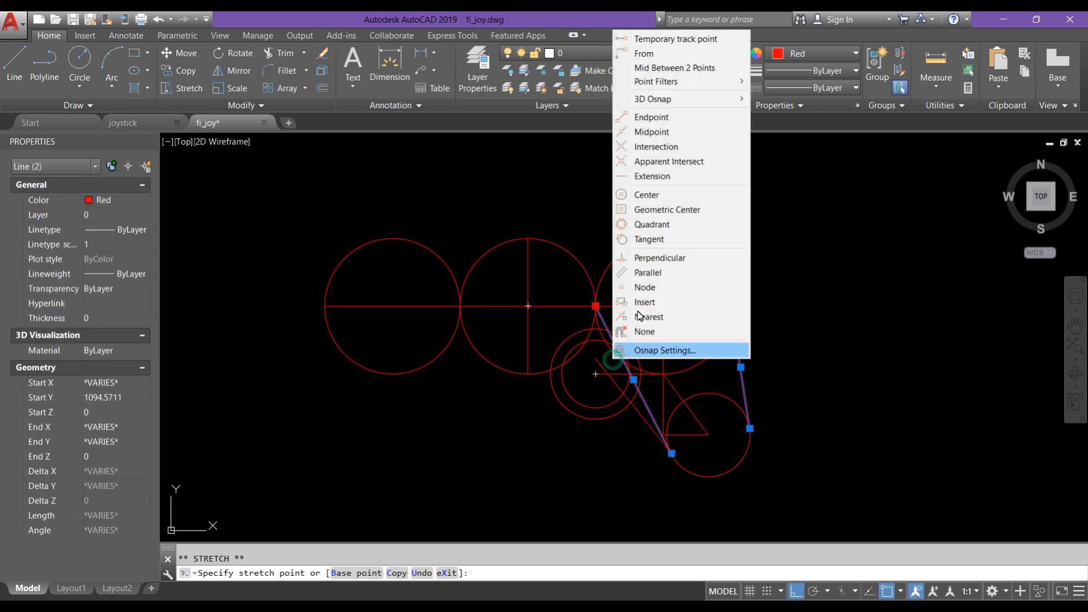
{"action": "left_click", "coordinate": [646, 238]}
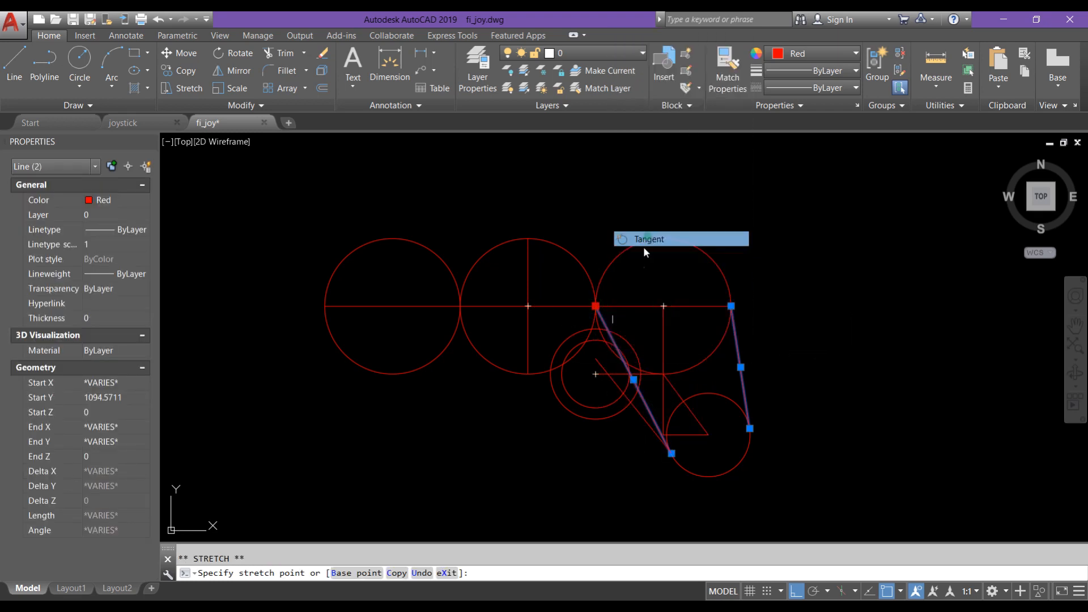
{"action": "left_click", "coordinate": [603, 339]}
{"action": "key", "text": "Escape"}
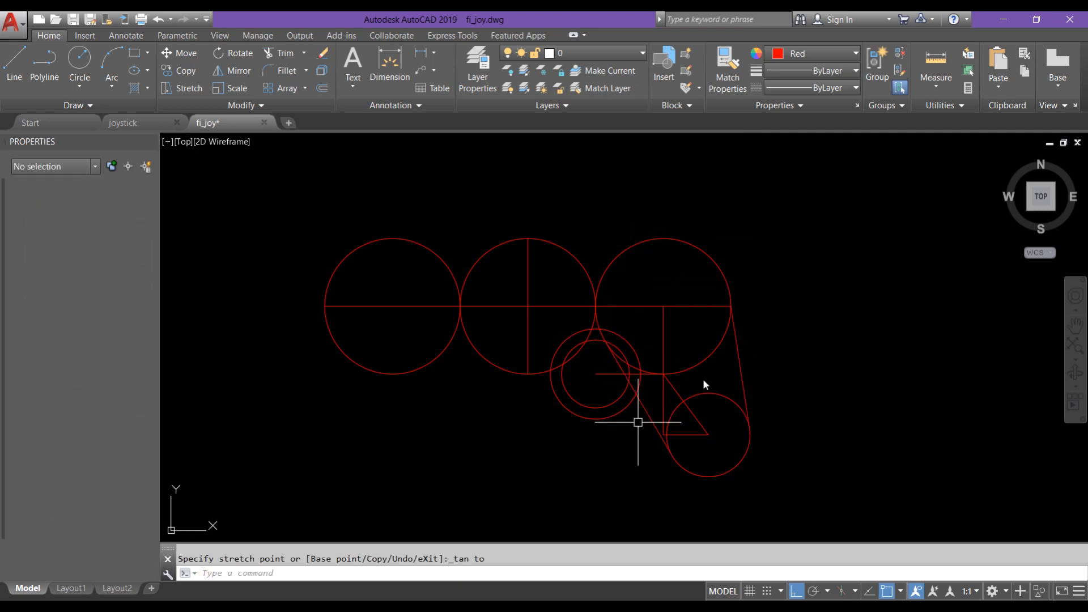
Offset the long horizontal centre line upward by 217
{"action": "left_click", "coordinate": [648, 305]}
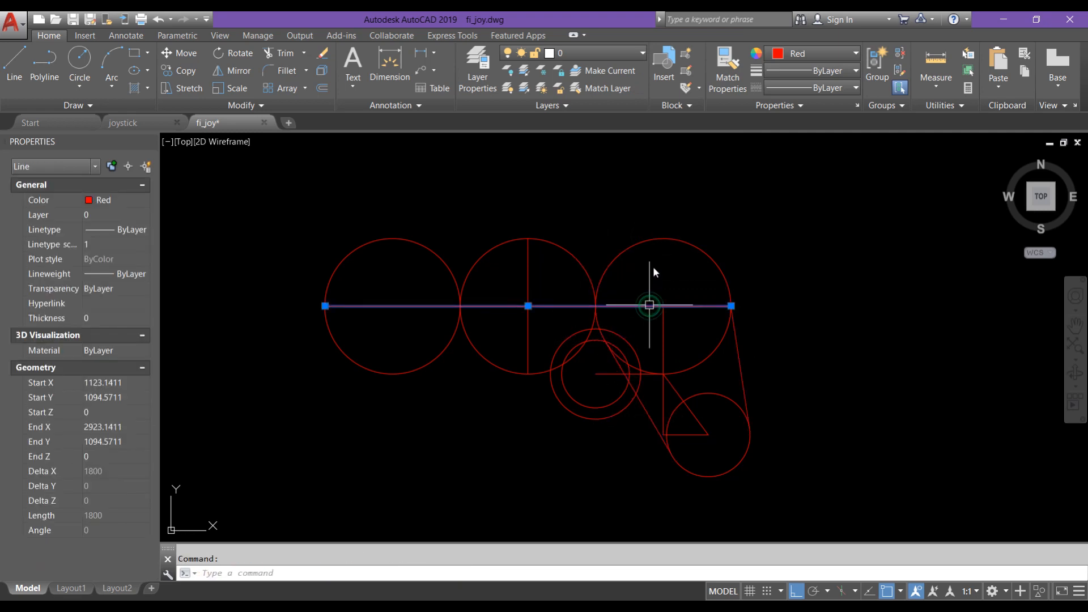
{"action": "type", "text": "of"}
{"action": "key", "text": "Return"}
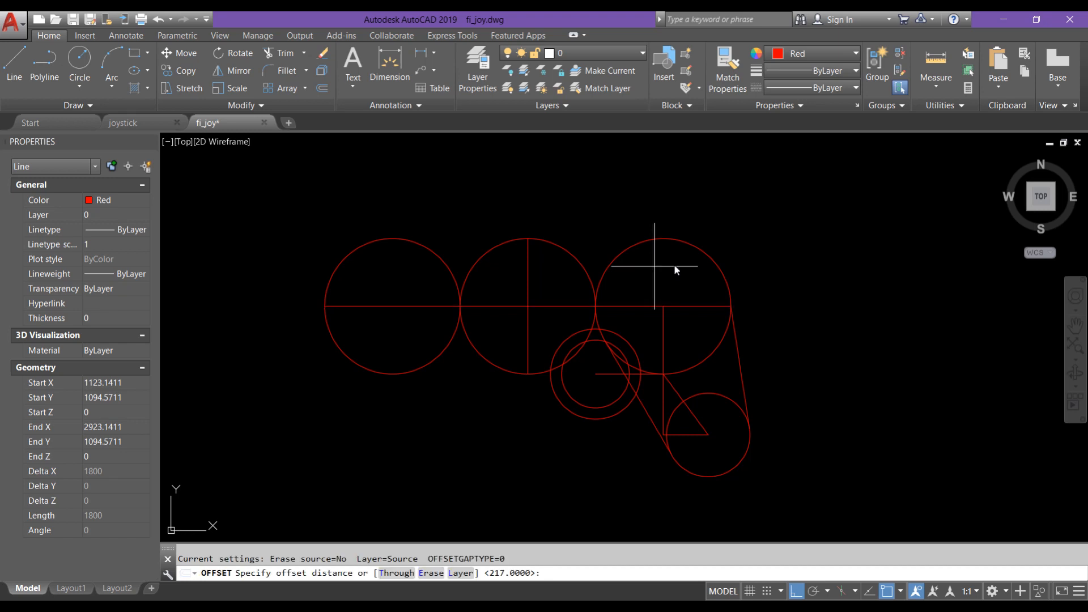
{"action": "type", "text": "217"}
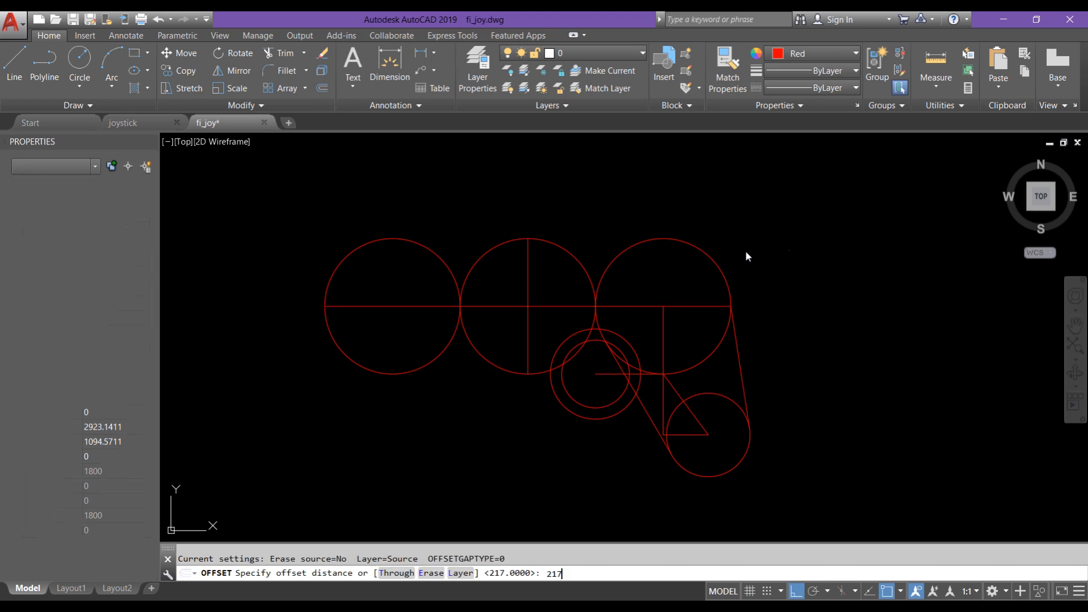
{"action": "key", "text": "Return"}
{"action": "left_click", "coordinate": [745, 251]}
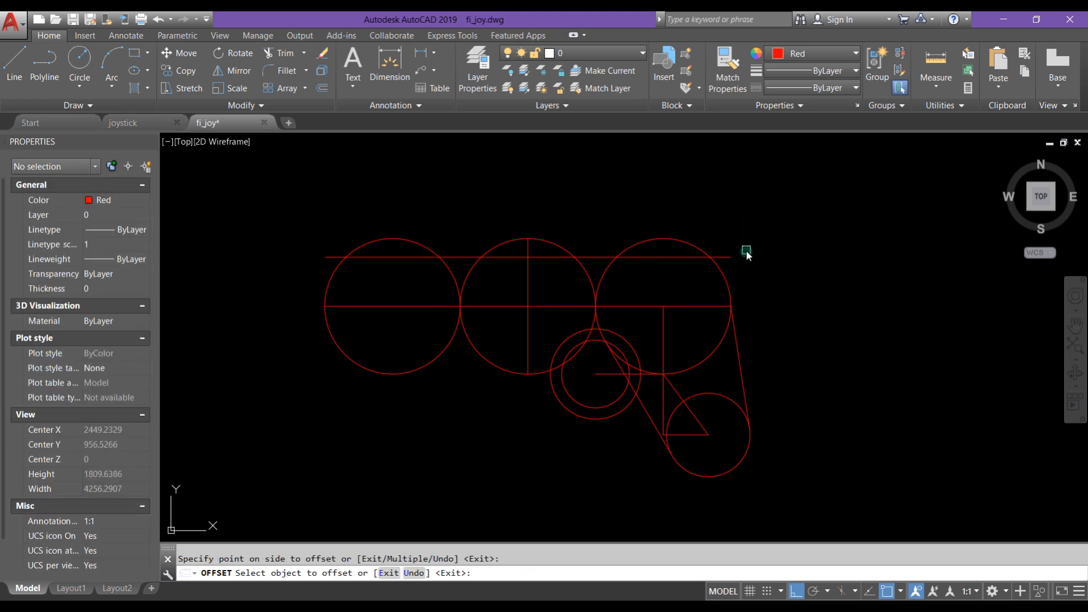
Offset the long horizontal centre line downward to just below the three large circles
{"action": "left_click", "coordinate": [702, 307]}
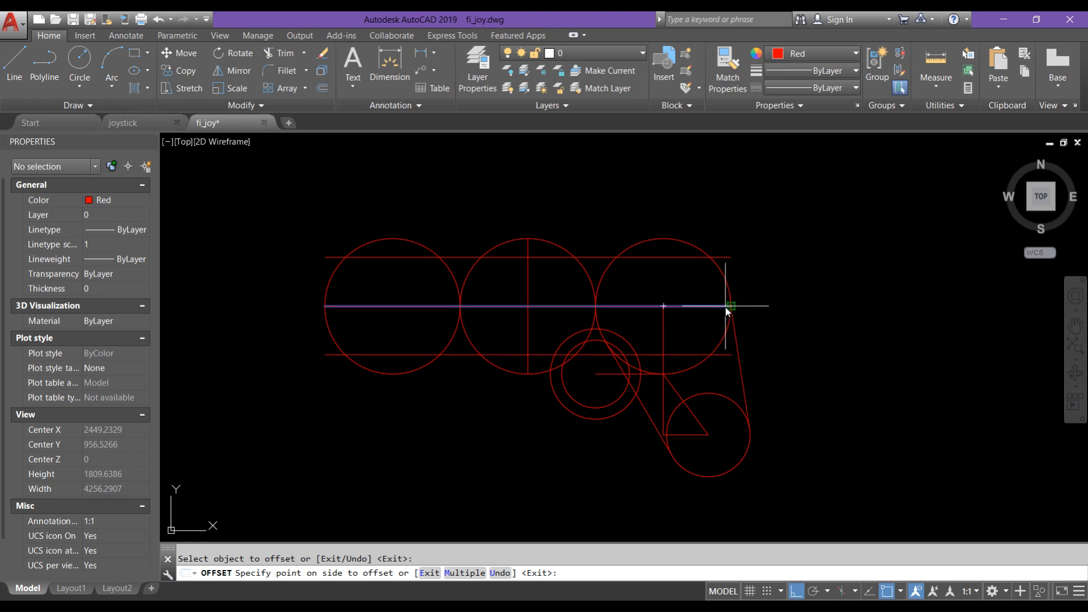
{"action": "key", "text": "Escape"}
{"action": "left_click", "coordinate": [724, 306]}
{"action": "type", "text": "off"}
{"action": "key", "text": "Return"}
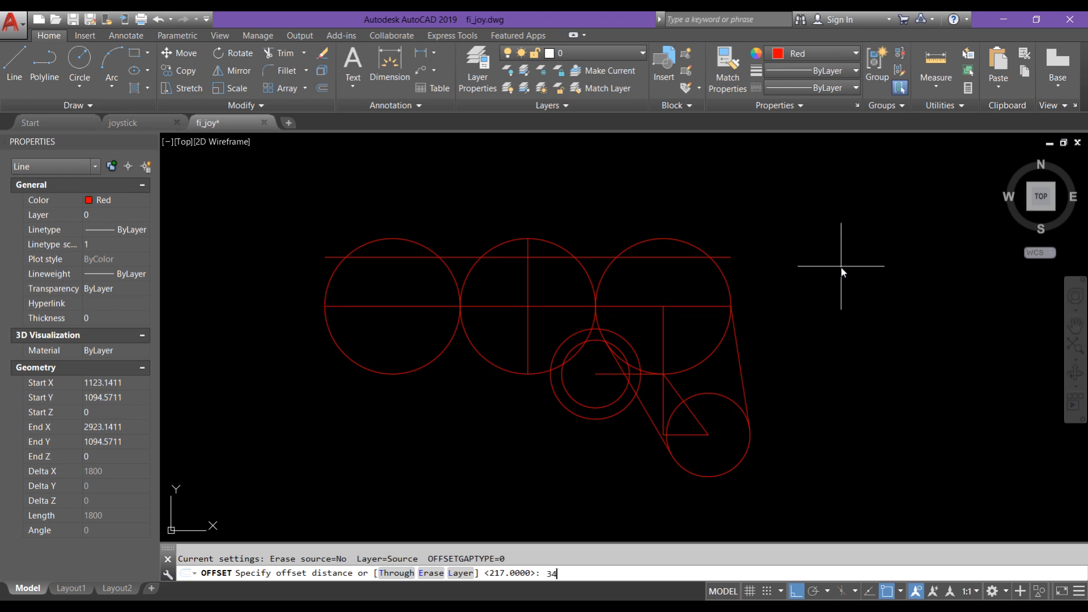
{"action": "key", "text": "Return"}
{"action": "left_click", "coordinate": [728, 306]}
{"action": "left_click", "coordinate": [847, 441]}
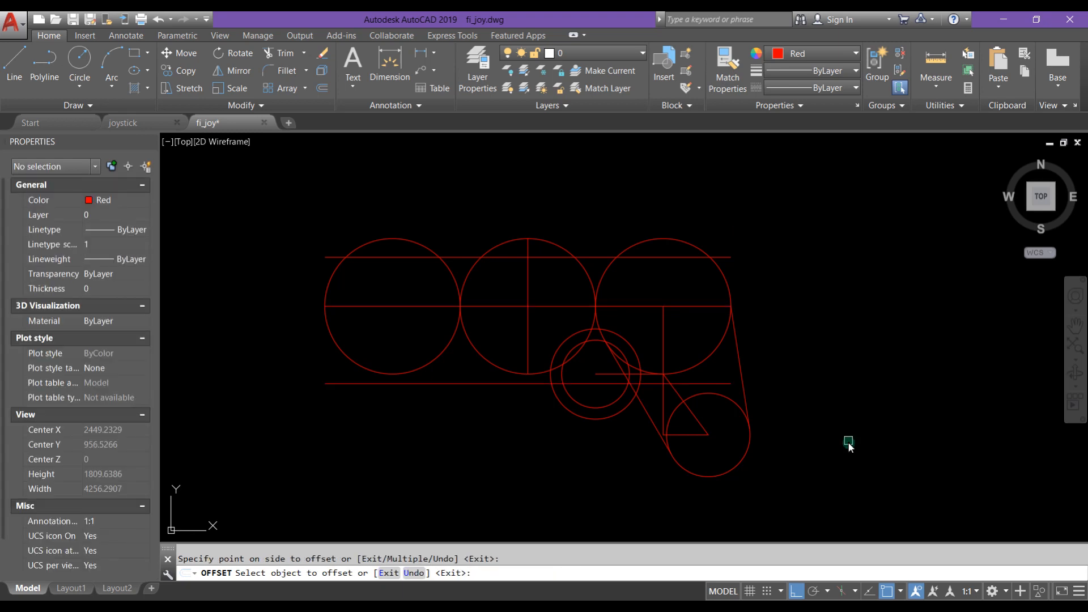
{"action": "key", "text": "Escape"}
Mirror the concentric circles, the 185-radius circle and both connecting lines about the middle circle's vertical line, keeping the originals
{"action": "scroll", "coordinate": [640, 438], "scroll_direction": "up", "scroll_amount": 4}
{"action": "left_click", "coordinate": [654, 359]}
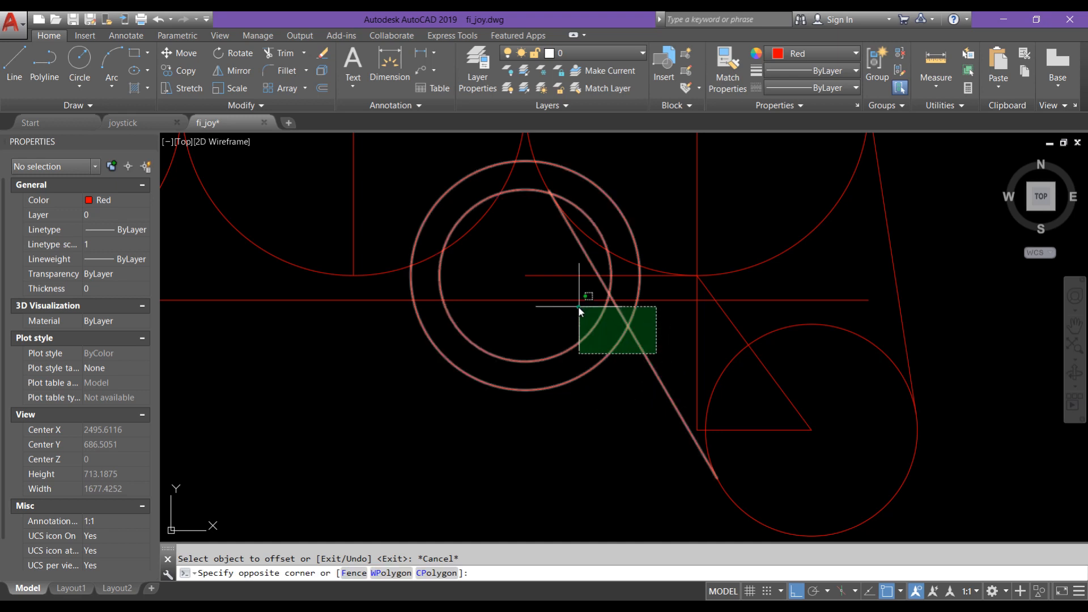
{"action": "left_click", "coordinate": [578, 305]}
{"action": "left_click", "coordinate": [935, 389]}
{"action": "left_click", "coordinate": [876, 360]}
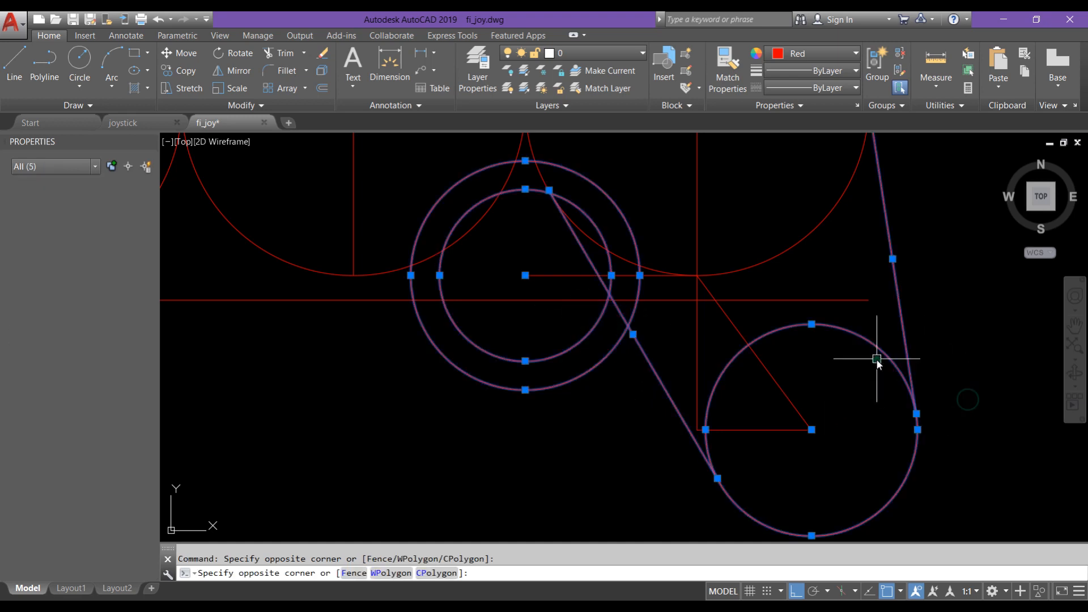
{"action": "scroll", "coordinate": [878, 365], "scroll_direction": "down", "scroll_amount": 4}
{"action": "type", "text": "mi"}
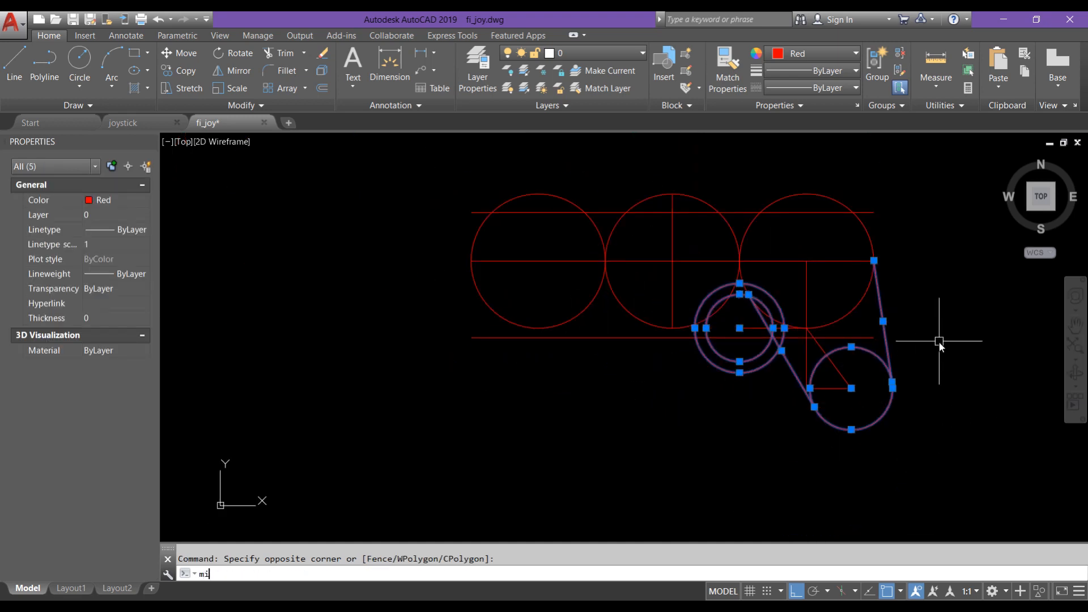
{"action": "key", "text": "Return"}
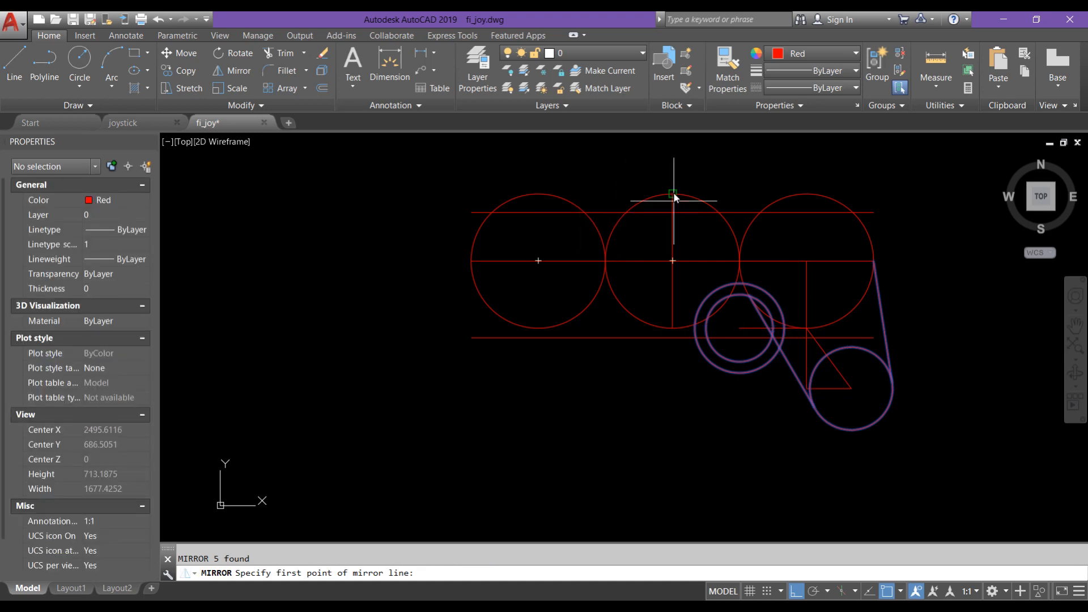
{"action": "left_click", "coordinate": [671, 195]}
{"action": "left_click", "coordinate": [670, 325]}
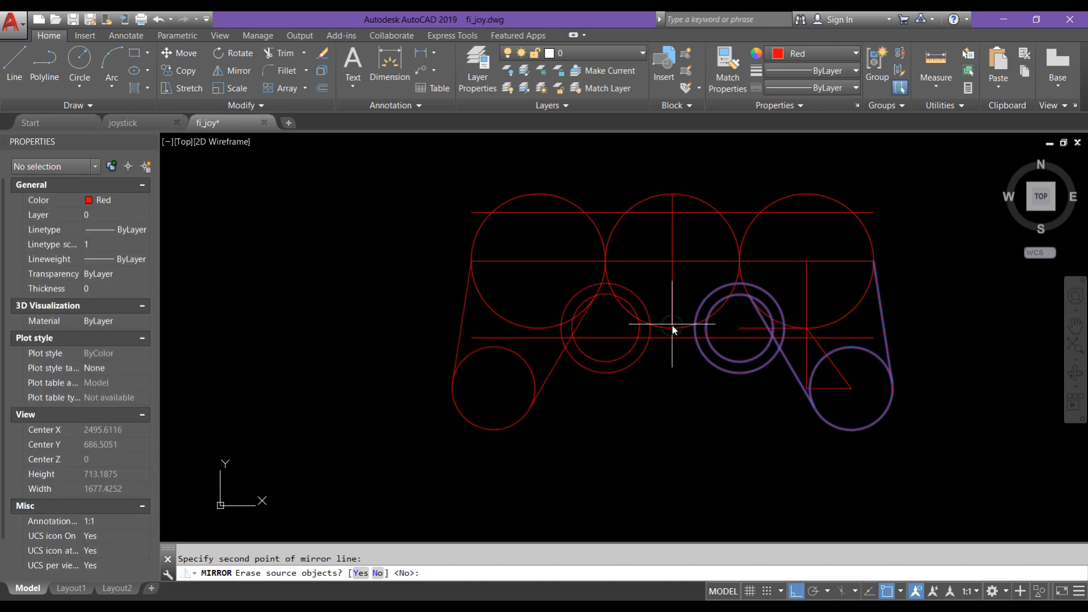
{"action": "key", "text": "Return"}
Trim the upper offset line inside the two outer large circles and the lower one inside both 200-radius circles
{"action": "scroll", "coordinate": [660, 287], "scroll_direction": "up", "scroll_amount": 4}
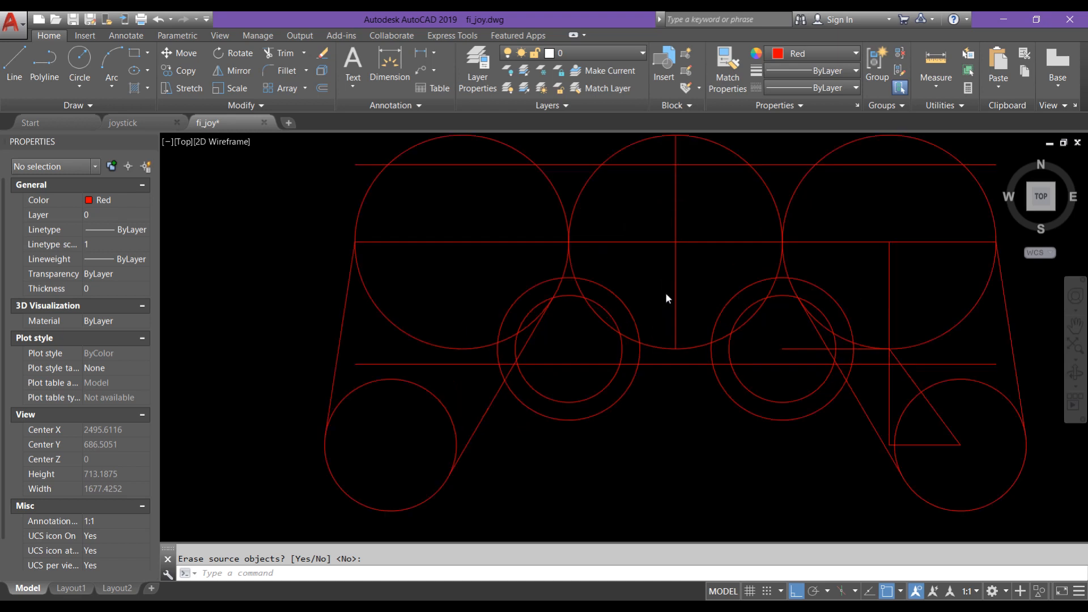
{"action": "scroll", "coordinate": [675, 413], "scroll_direction": "down", "scroll_amount": 2}
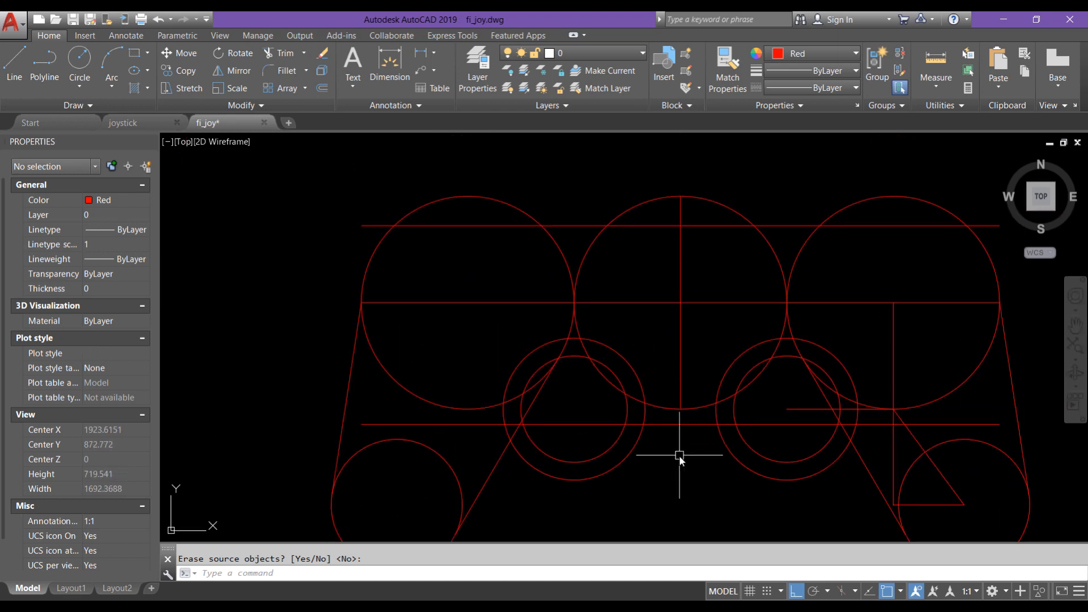
{"action": "key", "text": "Return"}
{"action": "left_click", "coordinate": [719, 441]}
{"action": "left_click", "coordinate": [641, 444]}
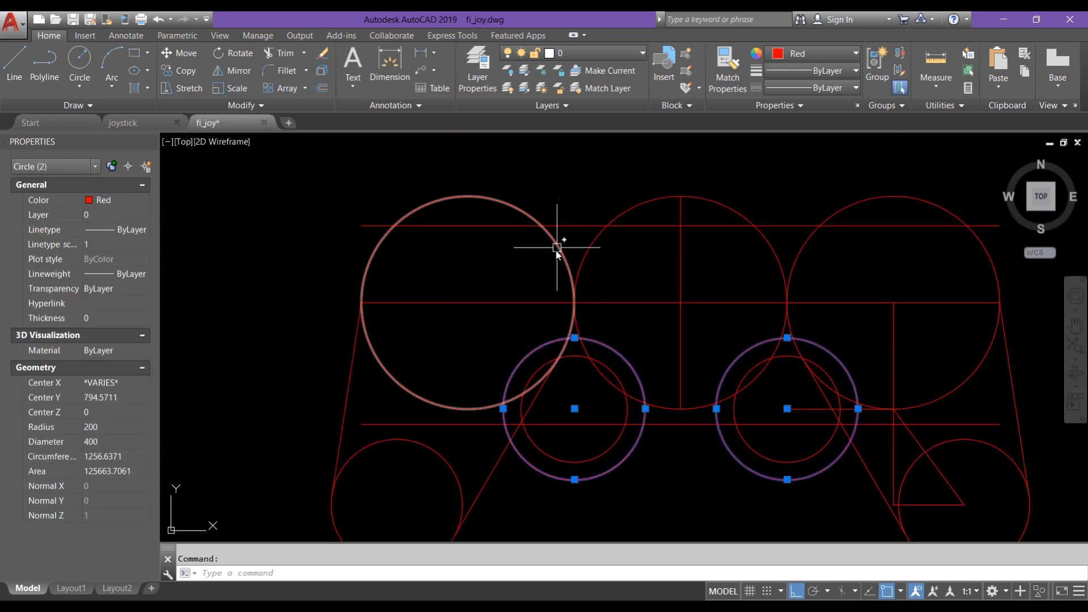
{"action": "left_click", "coordinate": [584, 243]}
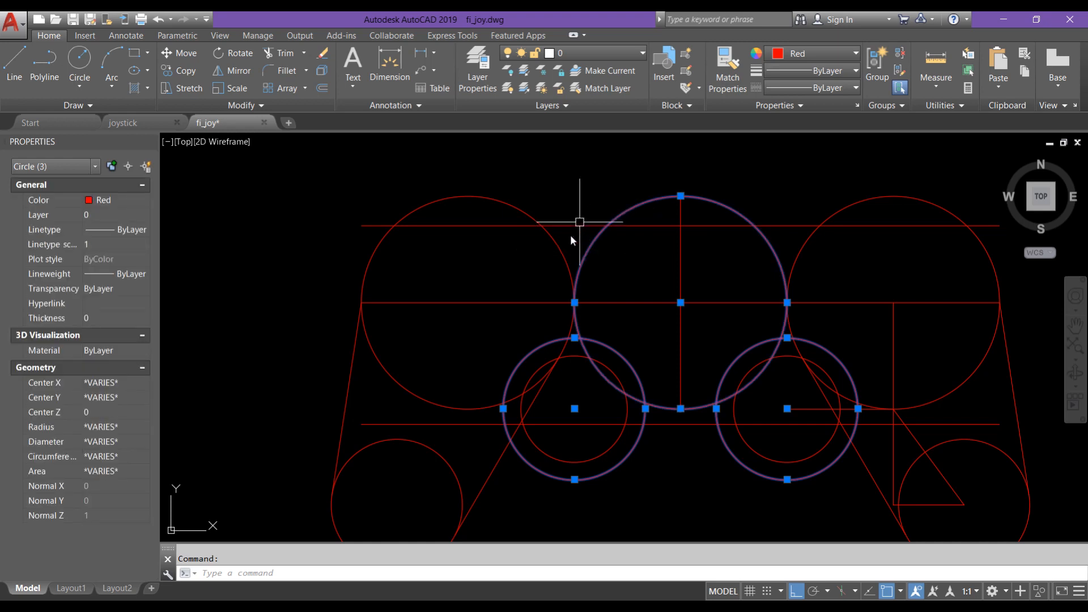
{"action": "left_click", "coordinate": [562, 248]}
{"action": "left_click", "coordinate": [796, 241]}
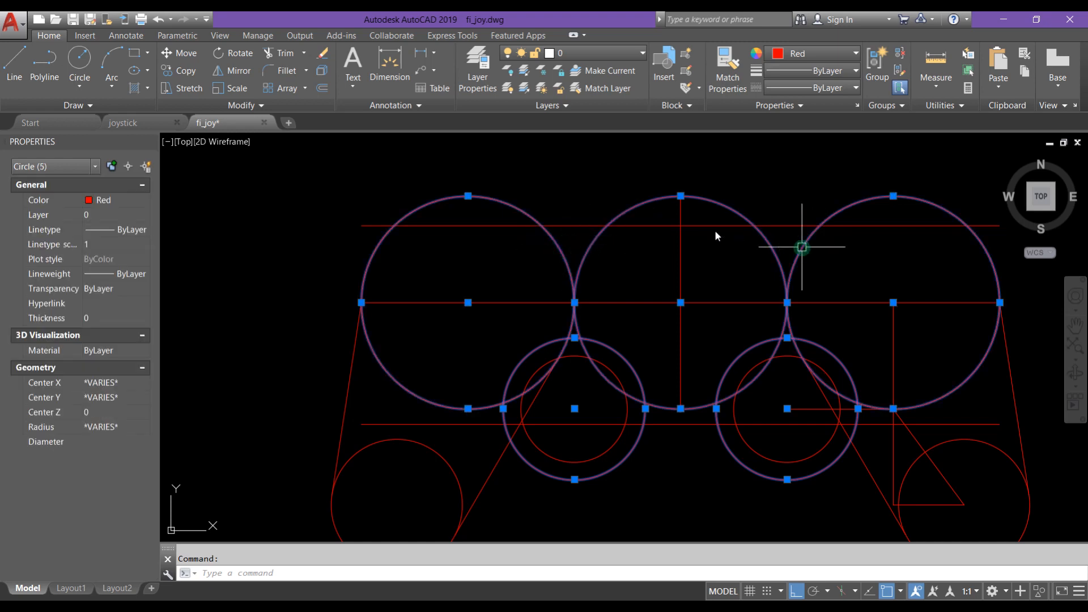
{"action": "left_click", "coordinate": [722, 203], "text": "shift"}
{"action": "type", "text": "t"}
{"action": "key", "text": "Return"}
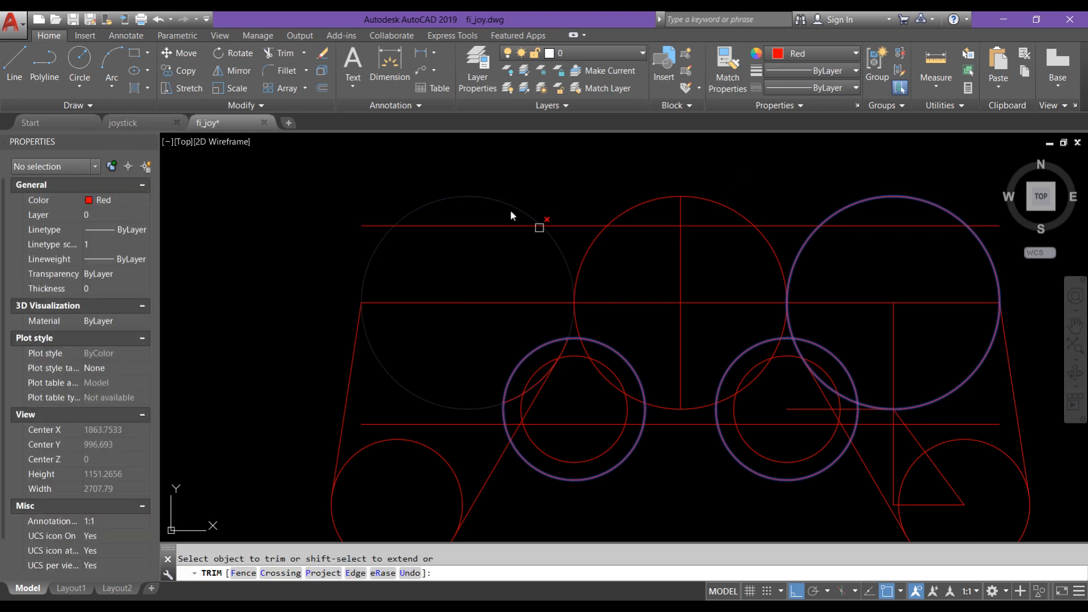
{"action": "left_click", "coordinate": [501, 223]}
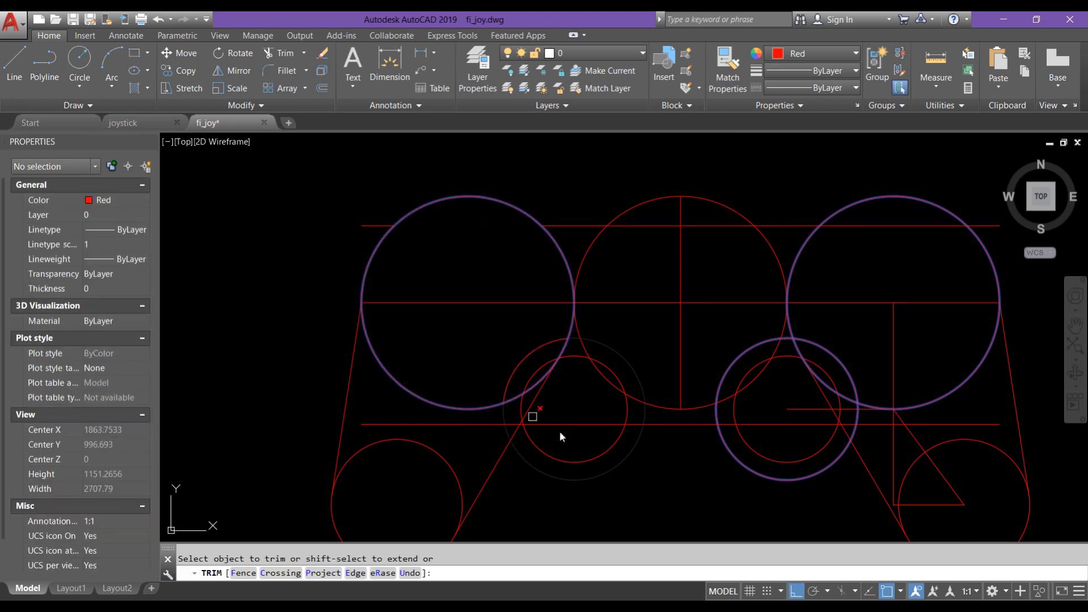
{"action": "left_click", "coordinate": [595, 425]}
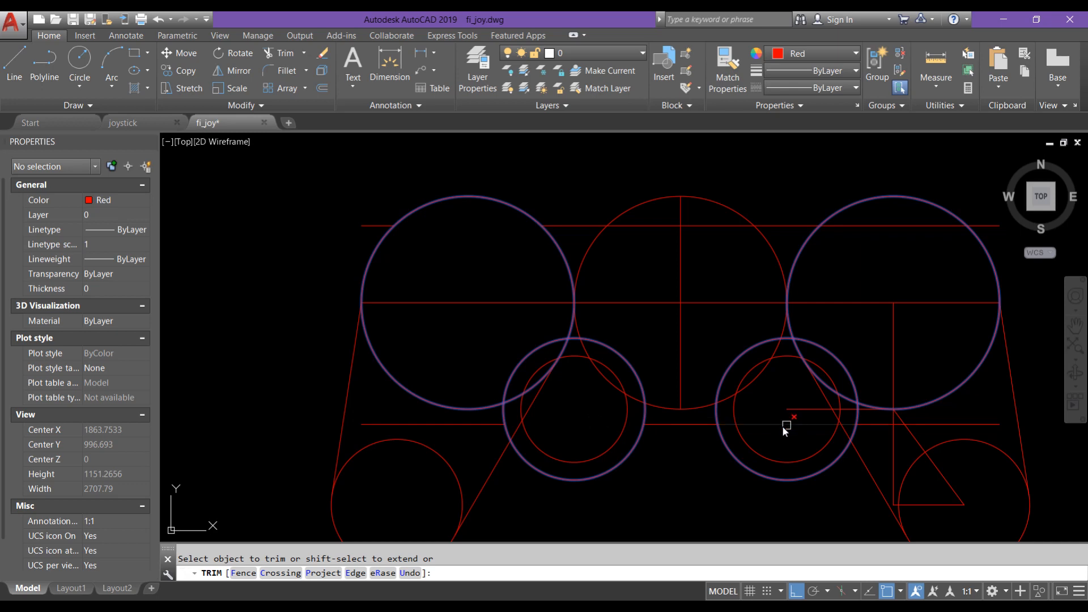
{"action": "left_click", "coordinate": [782, 426]}
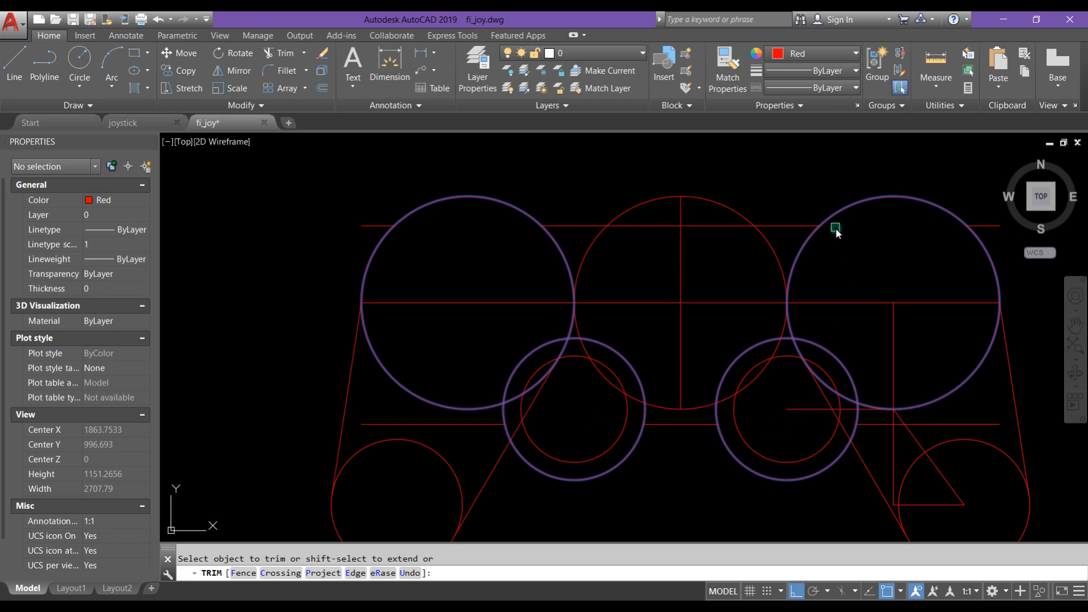
{"action": "key", "text": "Escape"}
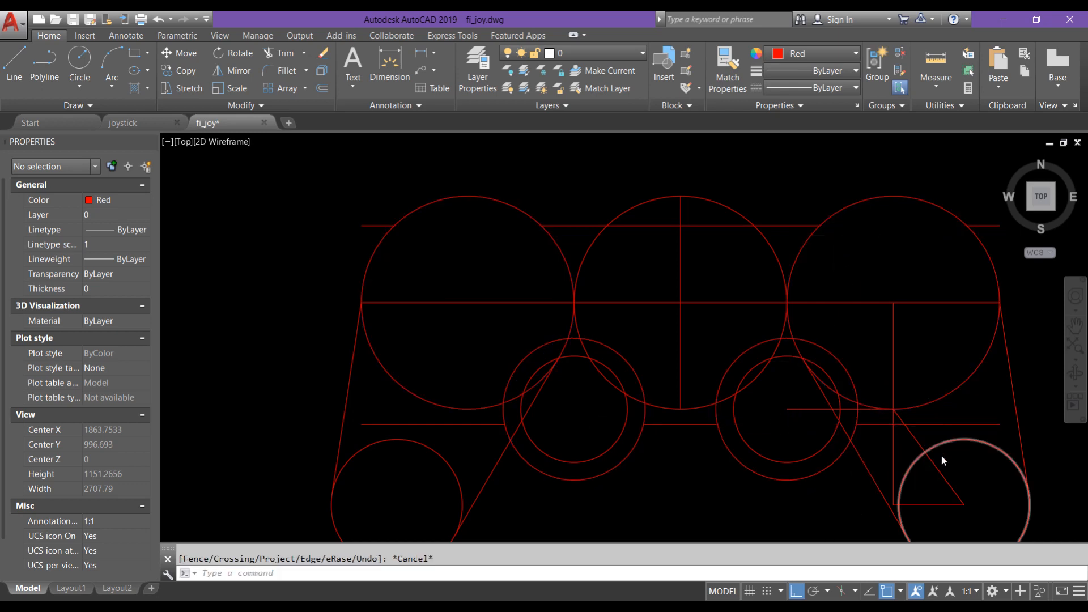
Erase the middle large circle, the outer leftovers of both offset lines and the construction lines around the right handle
{"action": "scroll", "coordinate": [923, 439], "scroll_direction": "down", "scroll_amount": 2}
{"action": "middle_click_drag", "start_coordinate": [887, 417], "coordinate": [706, 366]}
{"action": "scroll", "coordinate": [625, 338], "scroll_direction": "up", "scroll_amount": 2}
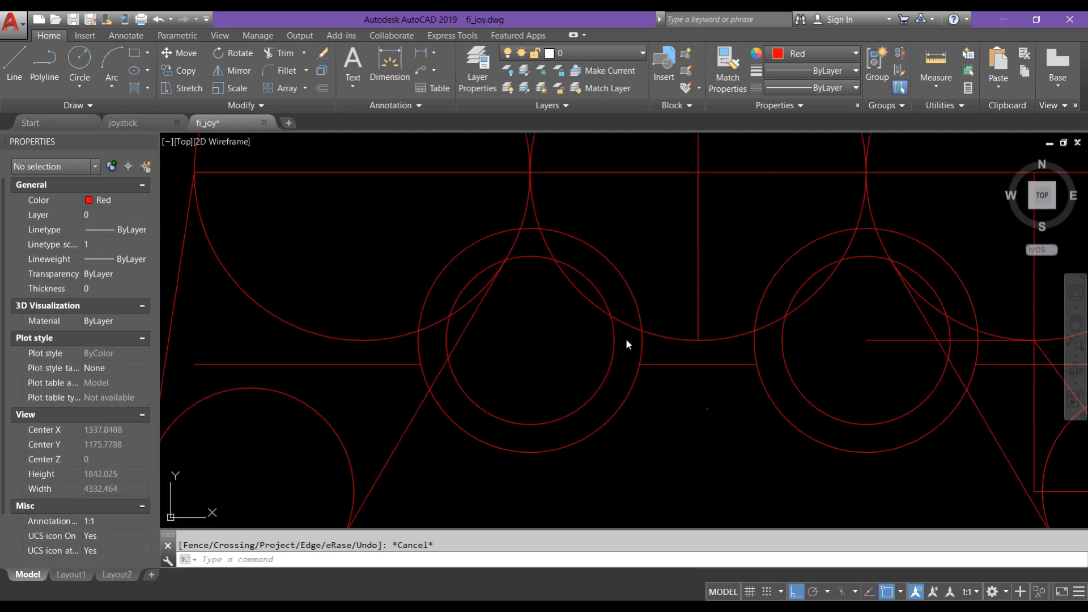
{"action": "left_click", "coordinate": [678, 335]}
{"action": "scroll", "coordinate": [679, 335], "scroll_direction": "down", "scroll_amount": 6}
{"action": "scroll", "coordinate": [753, 249], "scroll_direction": "up", "scroll_amount": 6}
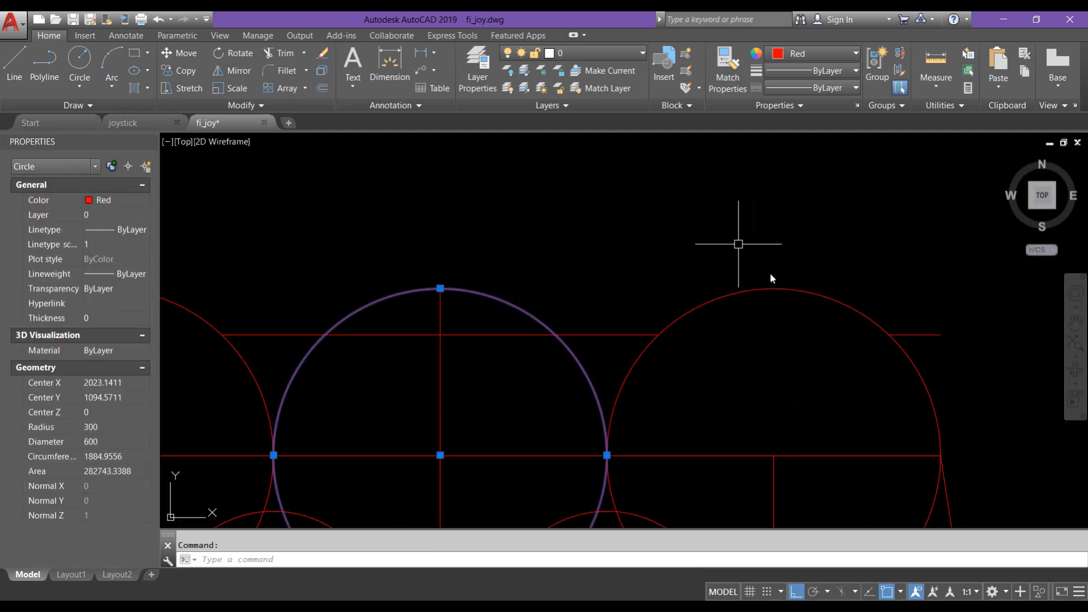
{"action": "left_click", "coordinate": [906, 332]}
{"action": "scroll", "coordinate": [906, 333], "scroll_direction": "down", "scroll_amount": 4}
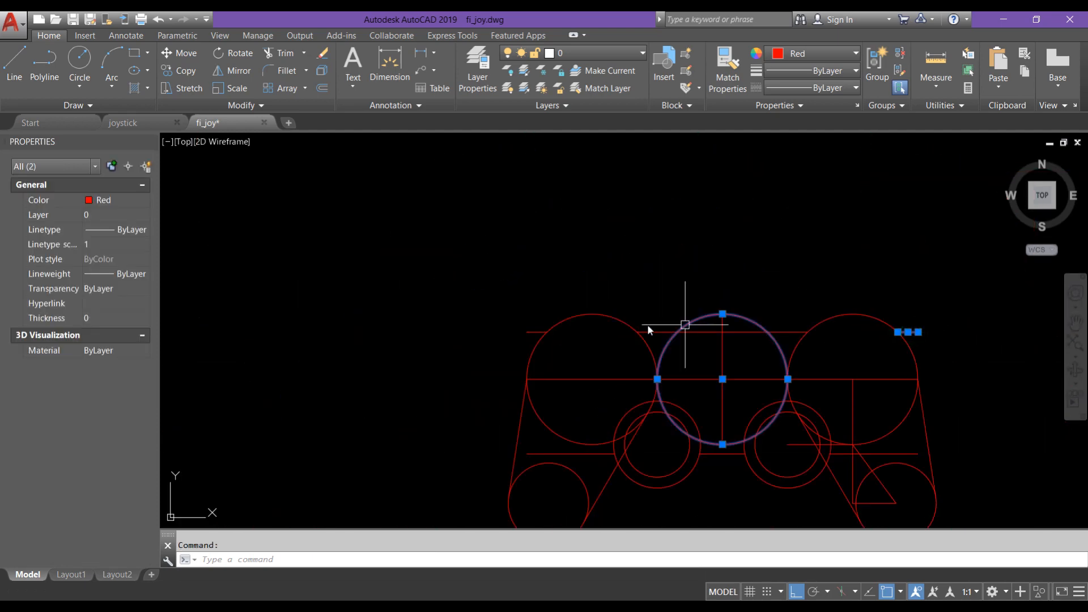
{"action": "left_click", "coordinate": [537, 327]}
{"action": "left_click", "coordinate": [527, 330]}
{"action": "middle_click_drag", "start_coordinate": [691, 376], "coordinate": [593, 243]}
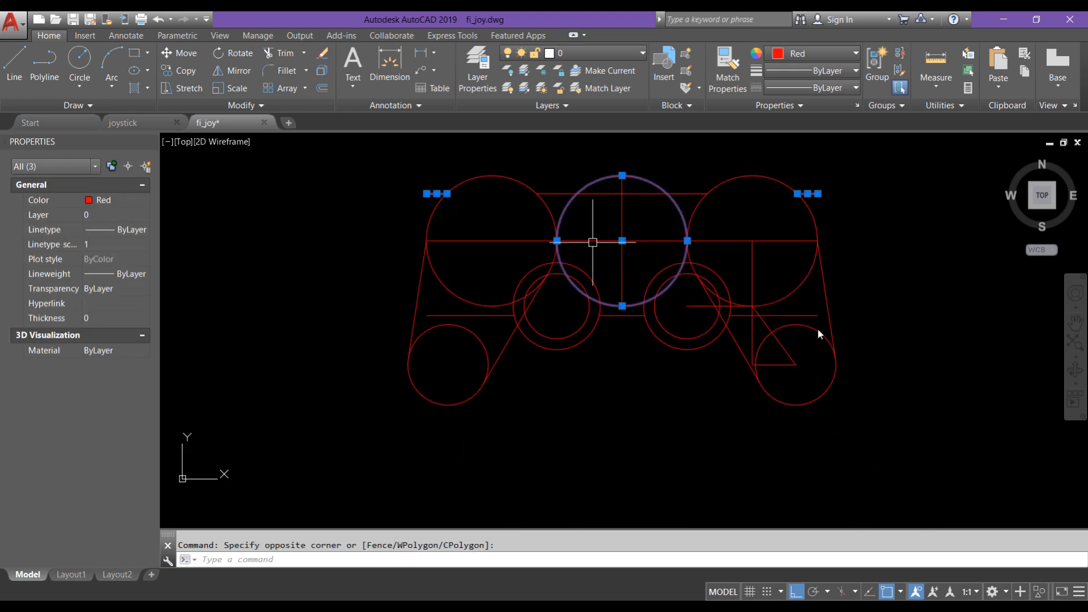
{"action": "scroll", "coordinate": [838, 334], "scroll_direction": "up", "scroll_amount": 2}
{"action": "left_click", "coordinate": [785, 305]}
{"action": "left_click", "coordinate": [789, 388]}
{"action": "left_click", "coordinate": [756, 359]}
{"action": "left_click", "coordinate": [701, 261]}
{"action": "scroll", "coordinate": [705, 275], "scroll_direction": "down", "scroll_amount": 2}
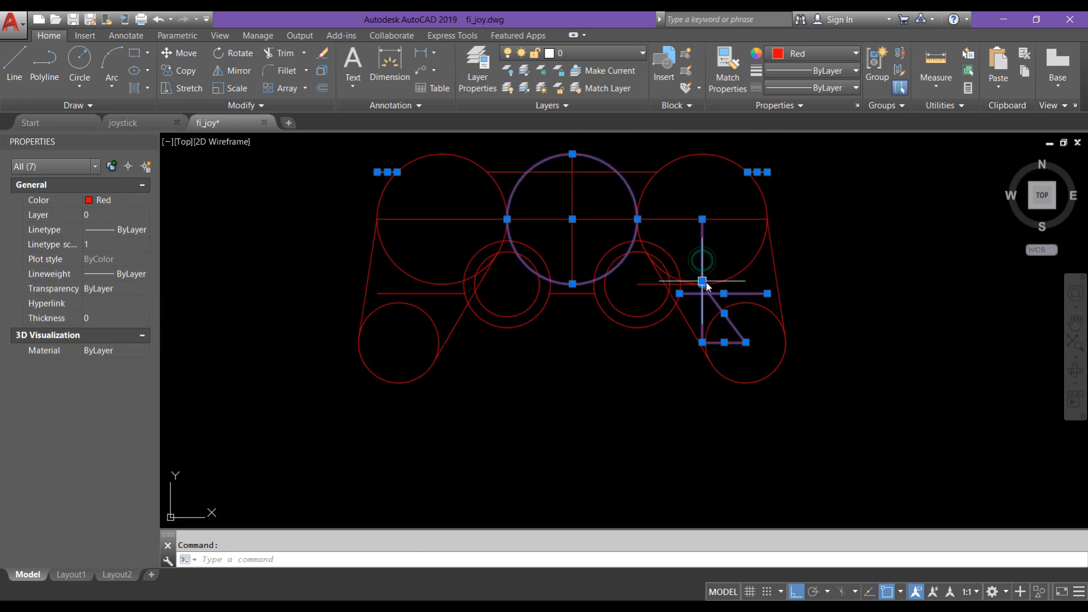
{"action": "scroll", "coordinate": [664, 282], "scroll_direction": "up", "scroll_amount": 2}
{"action": "left_click", "coordinate": [649, 285]}
{"action": "scroll", "coordinate": [650, 285], "scroll_direction": "down", "scroll_amount": 2}
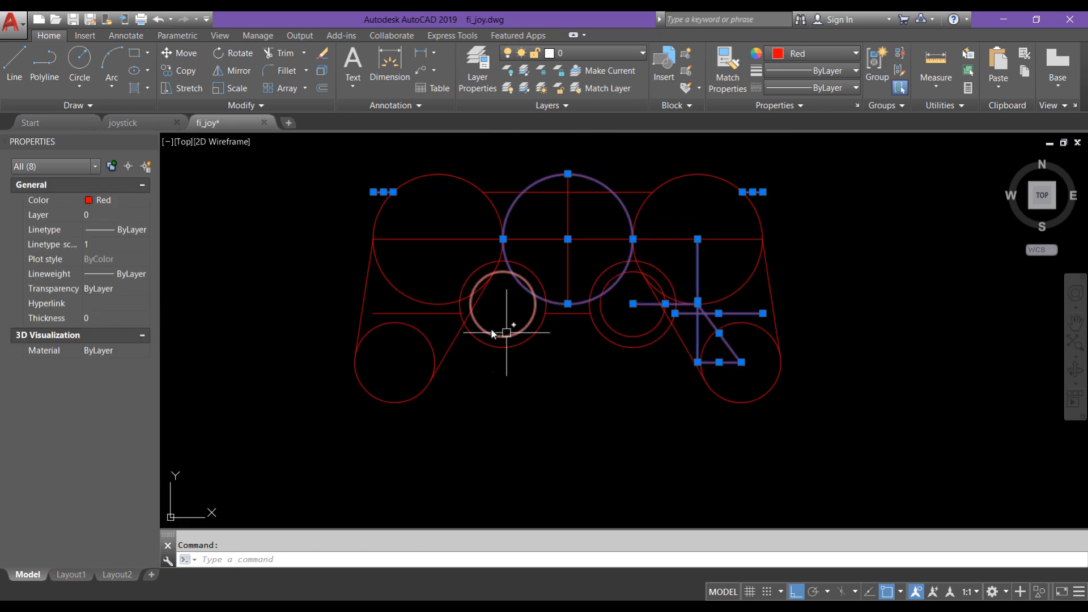
{"action": "left_click", "coordinate": [445, 313]}
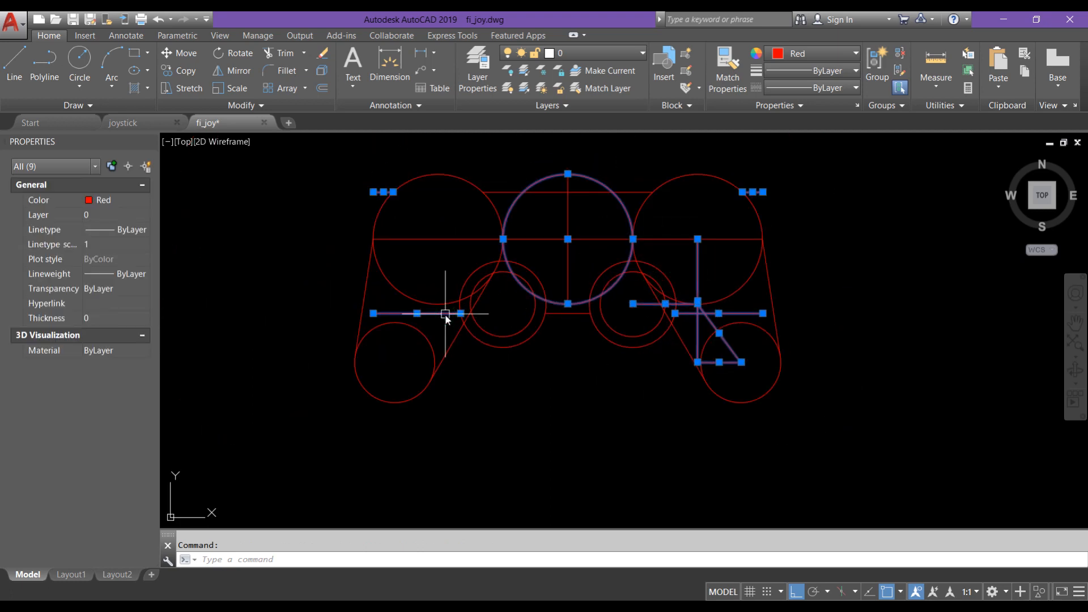
{"action": "key", "text": "Delete"}
Trim the handle tangent lines and large-circle arcs lying inside the two outer concentric circles, using those circles as cutting edges
{"action": "mouse_move", "coordinate": [570, 370]}
{"action": "middle_mouse_down"}
{"action": "mouse_move", "coordinate": [627, 420]}
{"action": "mouse_move", "coordinate": [631, 389]}
{"action": "middle_mouse_up"}
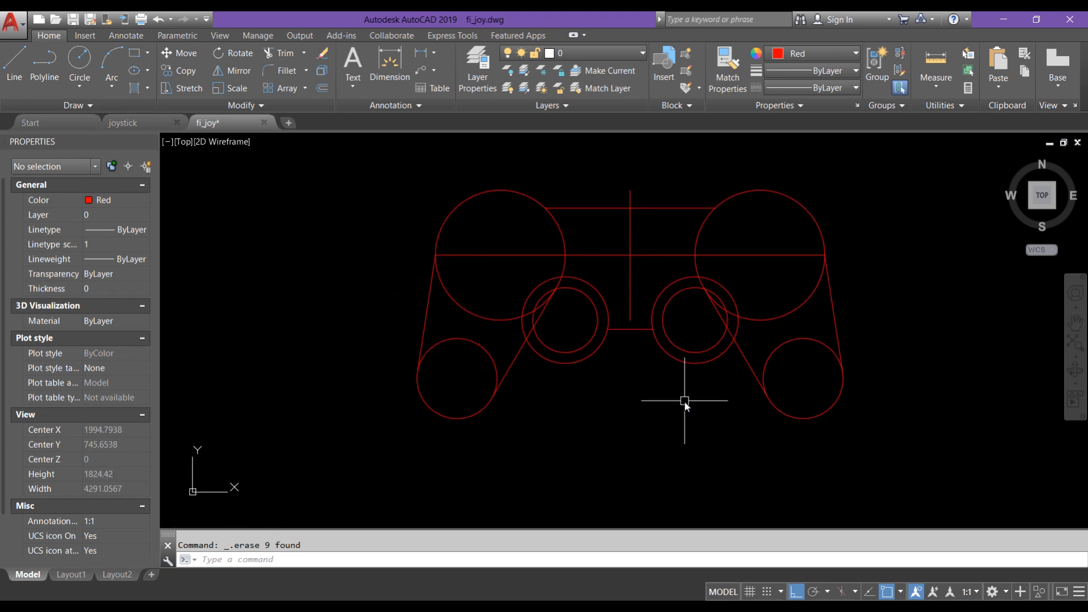
{"action": "type", "text": "tr"}
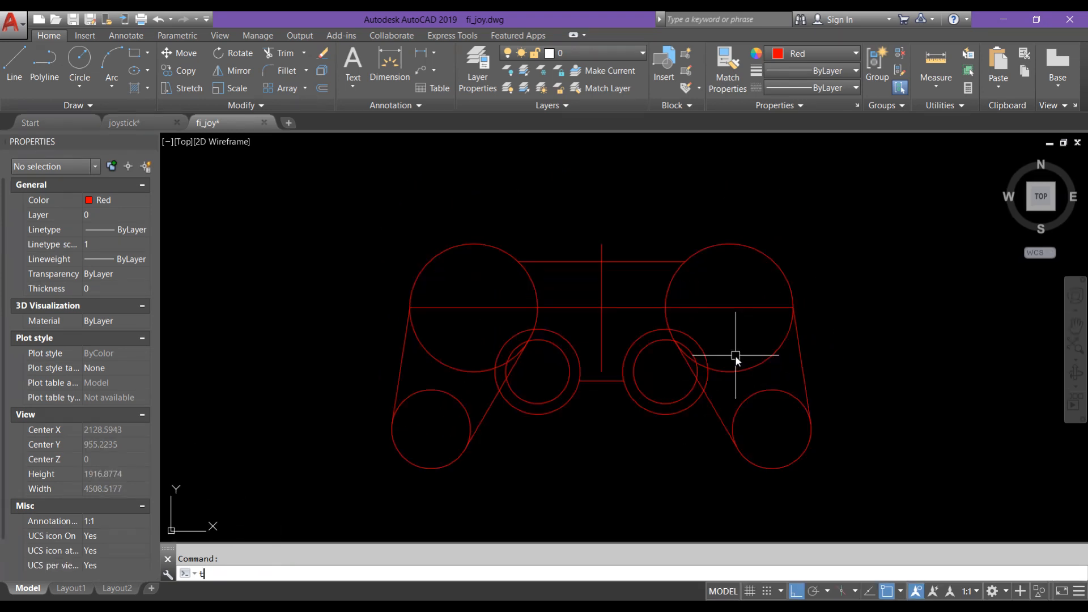
{"action": "key", "text": "Return"}
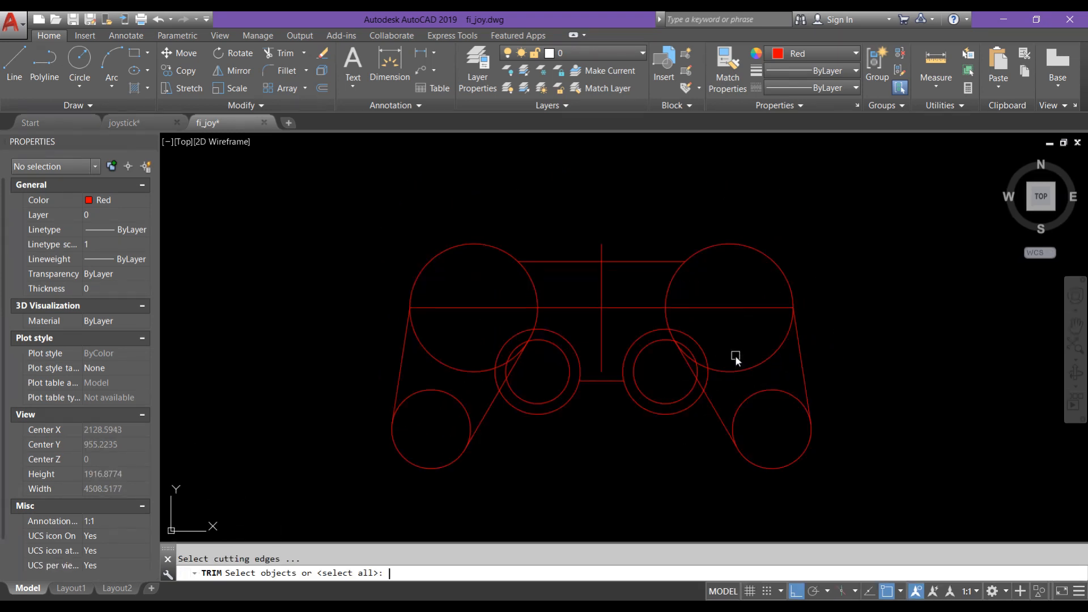
{"action": "left_click", "coordinate": [707, 376]}
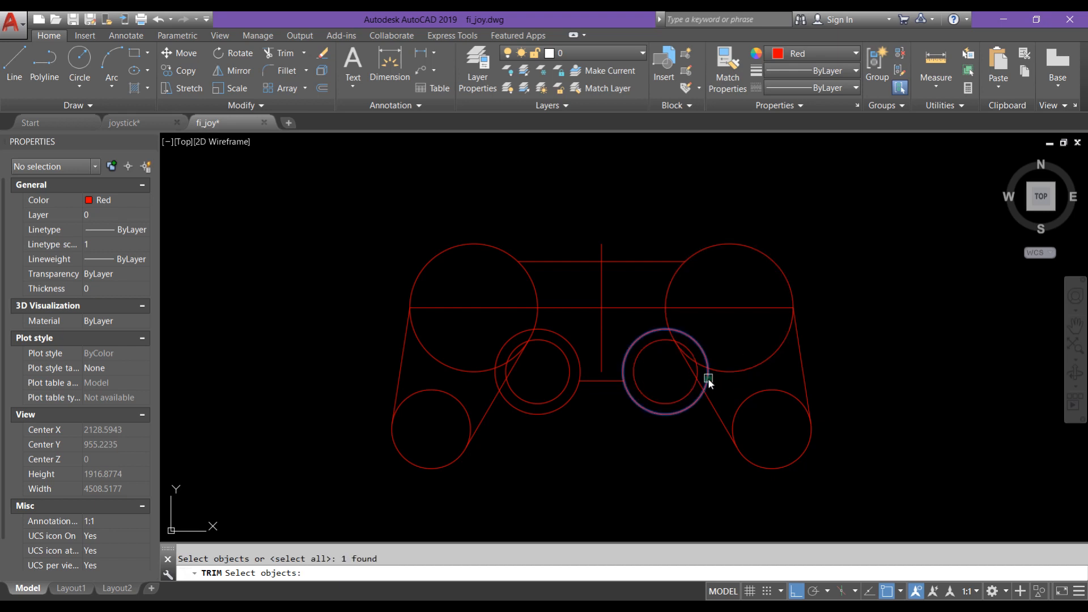
{"action": "left_click", "coordinate": [559, 414]}
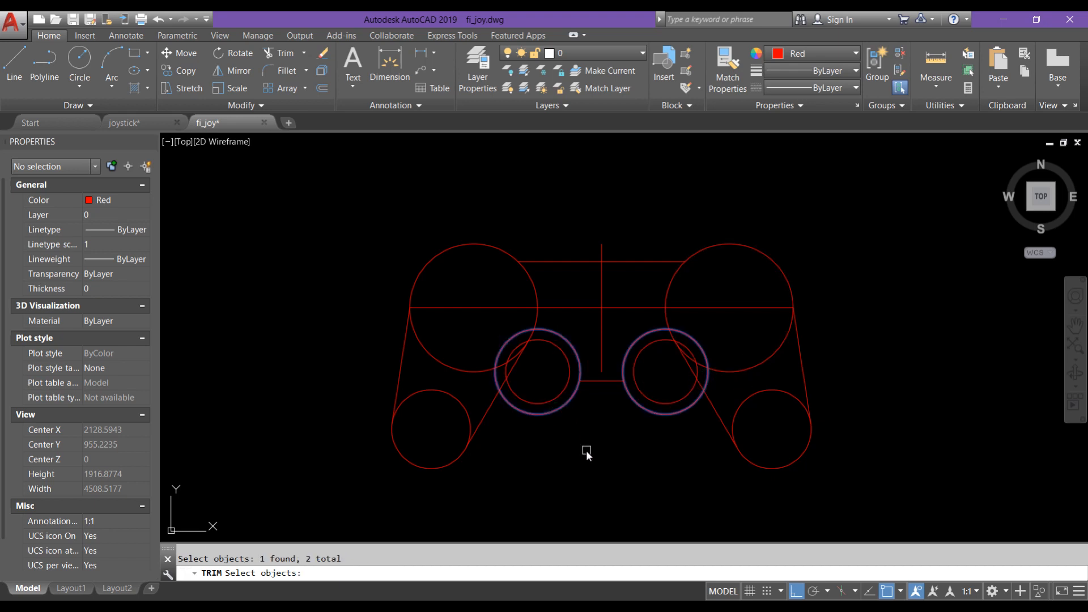
{"action": "key", "text": "Return"}
{"action": "scroll", "coordinate": [688, 382], "scroll_direction": "up", "scroll_amount": 4}
{"action": "left_click", "coordinate": [698, 374]}
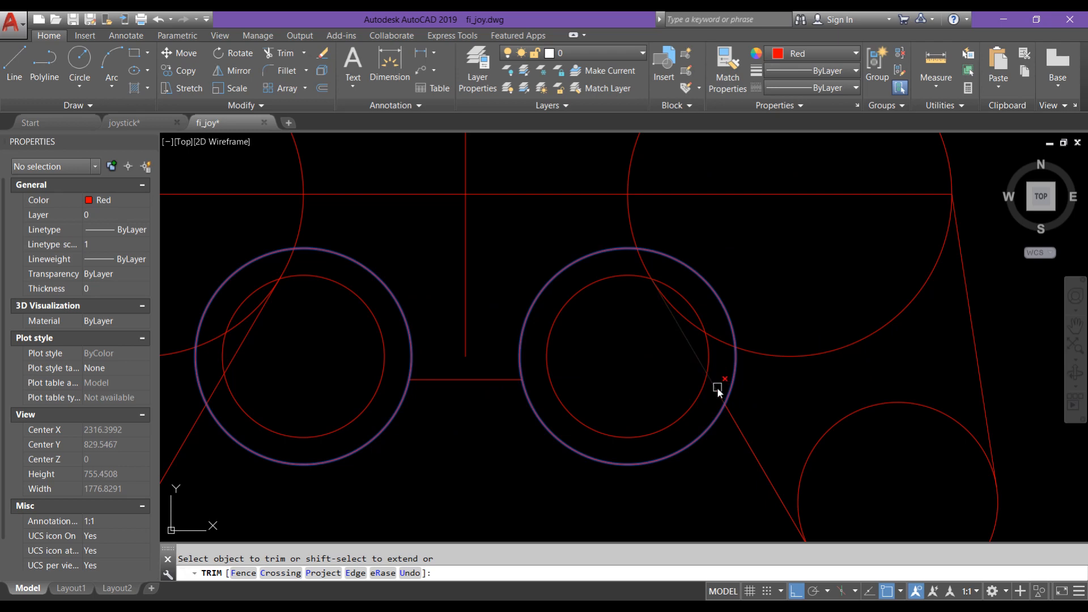
{"action": "left_click", "coordinate": [683, 320]}
{"action": "scroll", "coordinate": [576, 338], "scroll_direction": "down", "scroll_amount": 4}
{"action": "scroll", "coordinate": [527, 334], "scroll_direction": "up", "scroll_amount": 4}
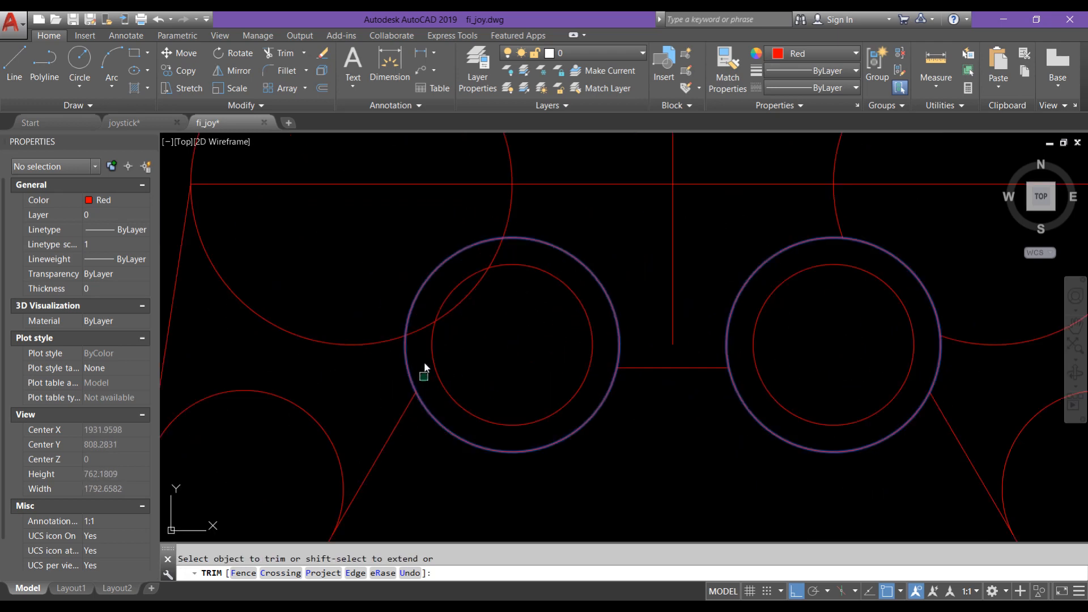
{"action": "left_click", "coordinate": [422, 332]}
{"action": "scroll", "coordinate": [423, 337], "scroll_direction": "down", "scroll_amount": 4}
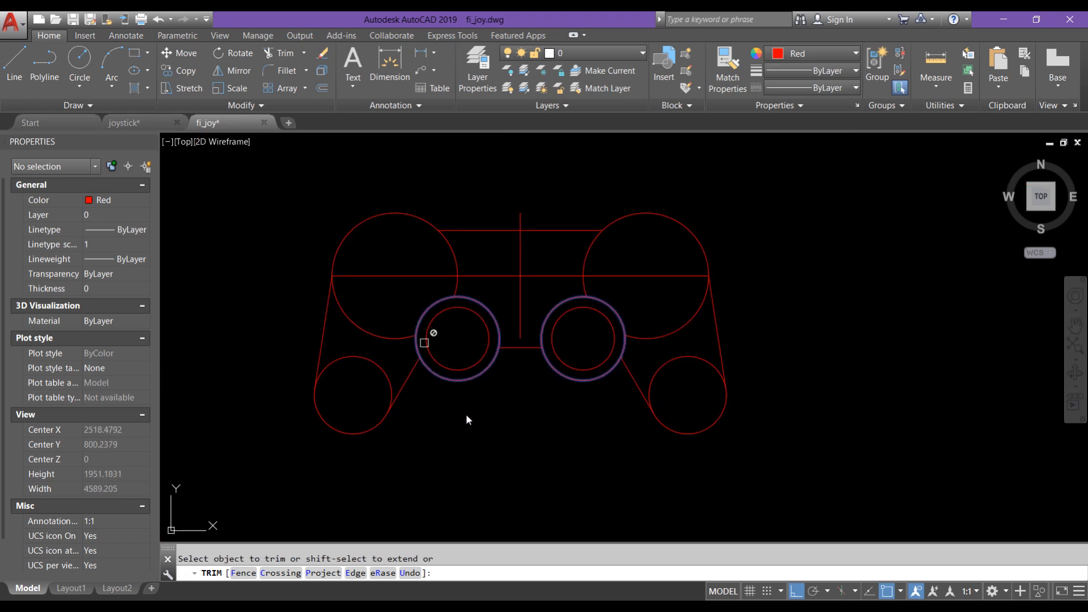
{"action": "key", "text": "Return"}
Trim the inner arcs of both handle-end circles so each handle has only a rounded outer end
{"action": "type", "text": "tr"}
{"action": "key", "text": "Return"}
{"action": "key", "text": "Return"}
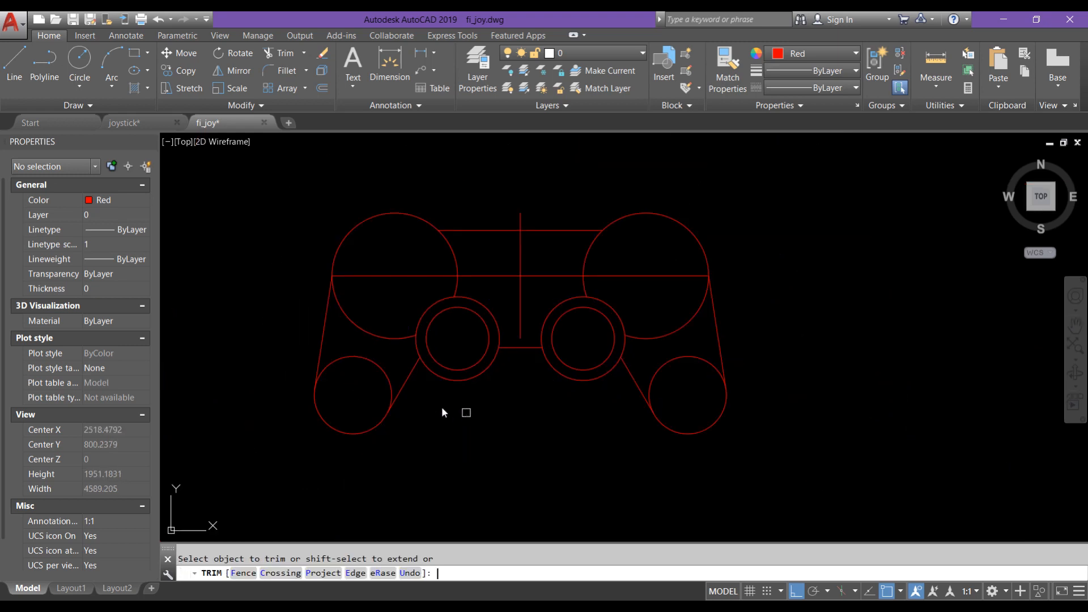
{"action": "left_click", "coordinate": [375, 369]}
{"action": "left_click", "coordinate": [666, 366]}
{"action": "scroll", "coordinate": [638, 406], "scroll_direction": "down", "scroll_amount": 2}
{"action": "scroll", "coordinate": [644, 405], "scroll_direction": "up", "scroll_amount": 2}
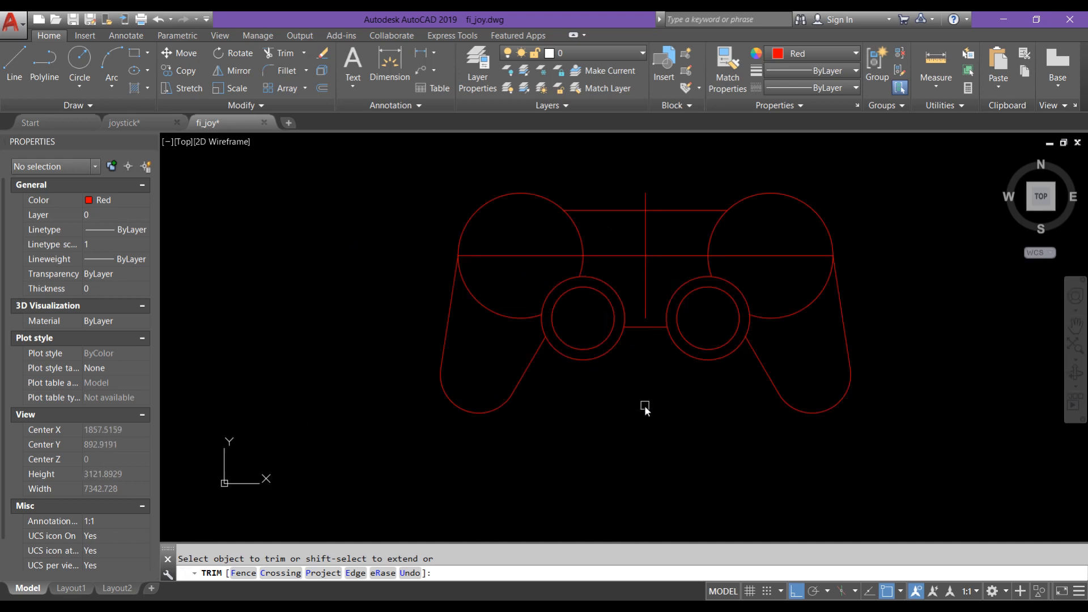
{"action": "scroll", "coordinate": [657, 399], "scroll_direction": "up", "scroll_amount": 2}
{"action": "mouse_move", "coordinate": [663, 397]}
{"action": "middle_mouse_down"}
{"action": "mouse_move", "coordinate": [626, 479]}
{"action": "mouse_move", "coordinate": [629, 506]}
{"action": "middle_mouse_up"}
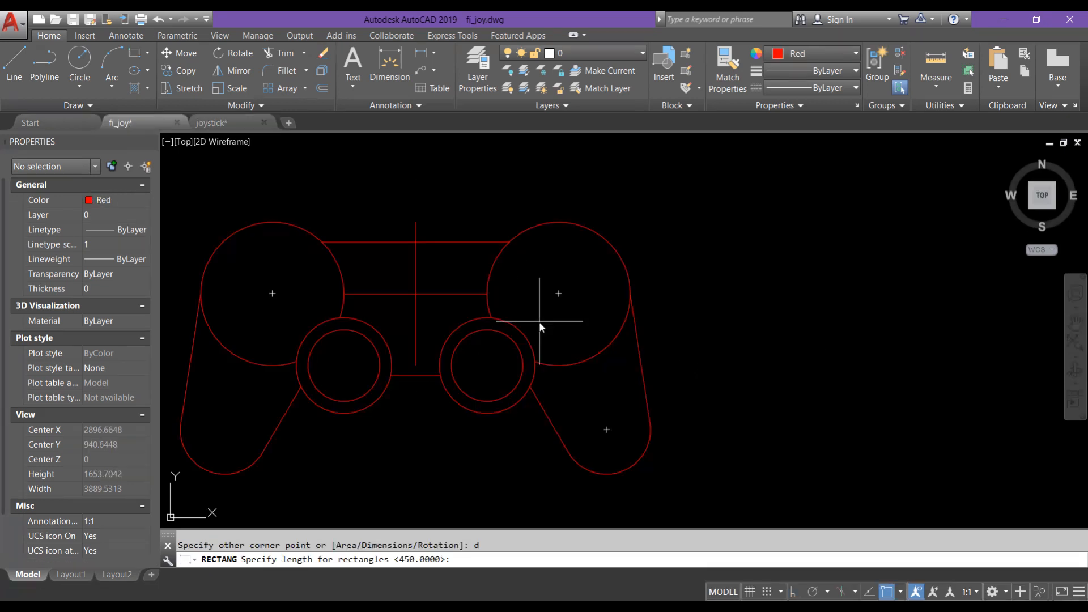
Draw a horizontal rectangle 450 long and 150 wide in the empty area beside the joystick outline
{"action": "left_click", "coordinate": [136, 54]}
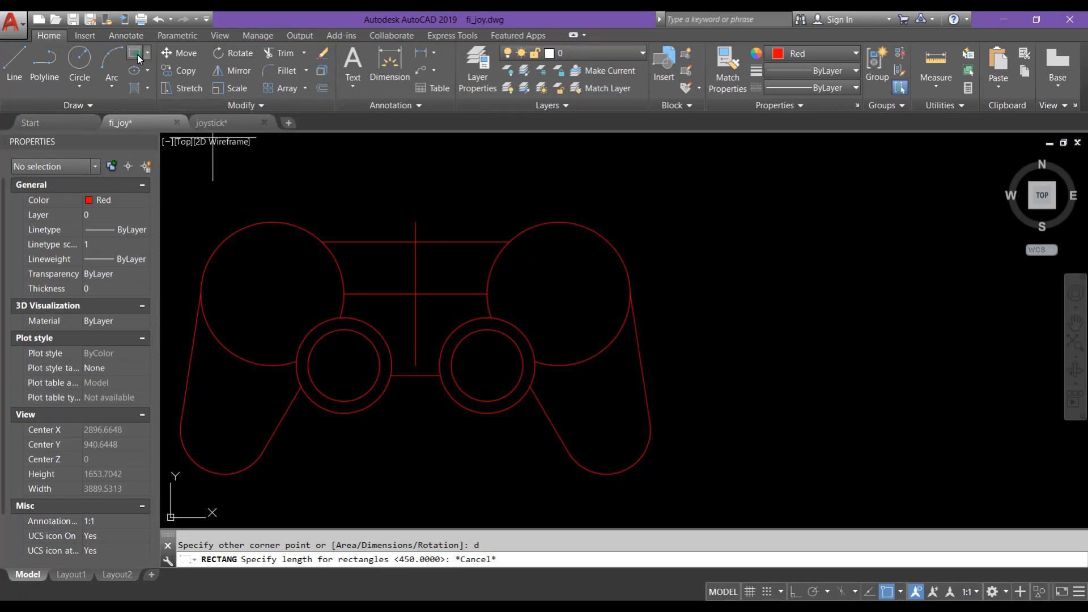
{"action": "left_click", "coordinate": [787, 310]}
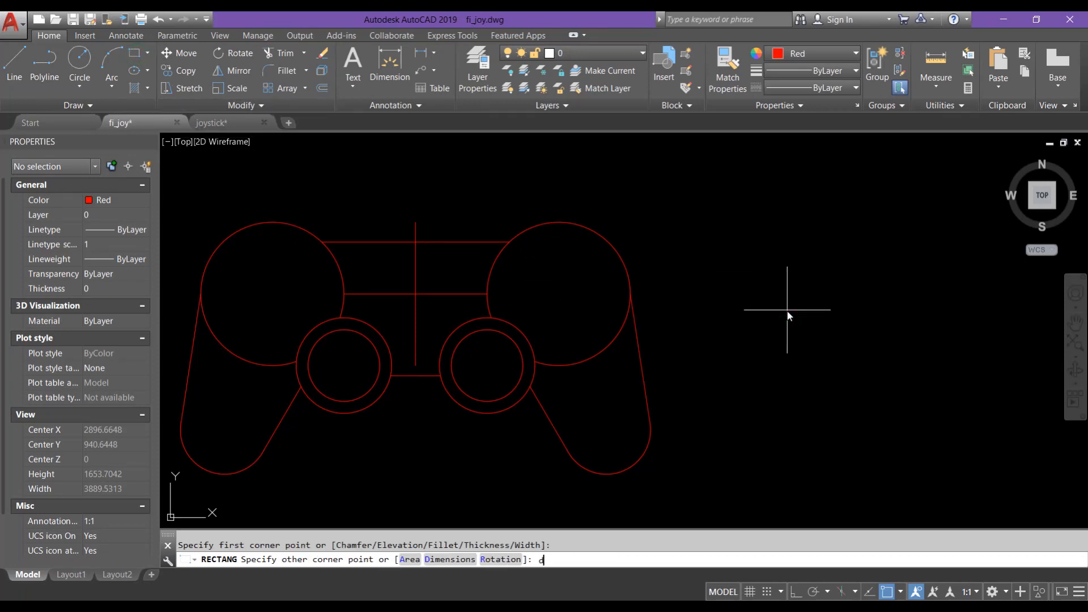
{"action": "type", "text": "d"}
{"action": "key", "text": "Return"}
{"action": "key", "text": "Return"}
{"action": "key", "text": "Return"}
{"action": "key", "text": "Return"}
{"action": "left_click", "coordinate": [879, 345]}
Draw a vertical rectangle with length 150 and width 450 beside the horizontal rectangle
{"action": "key", "text": "F8"}
{"action": "key", "text": "Return"}
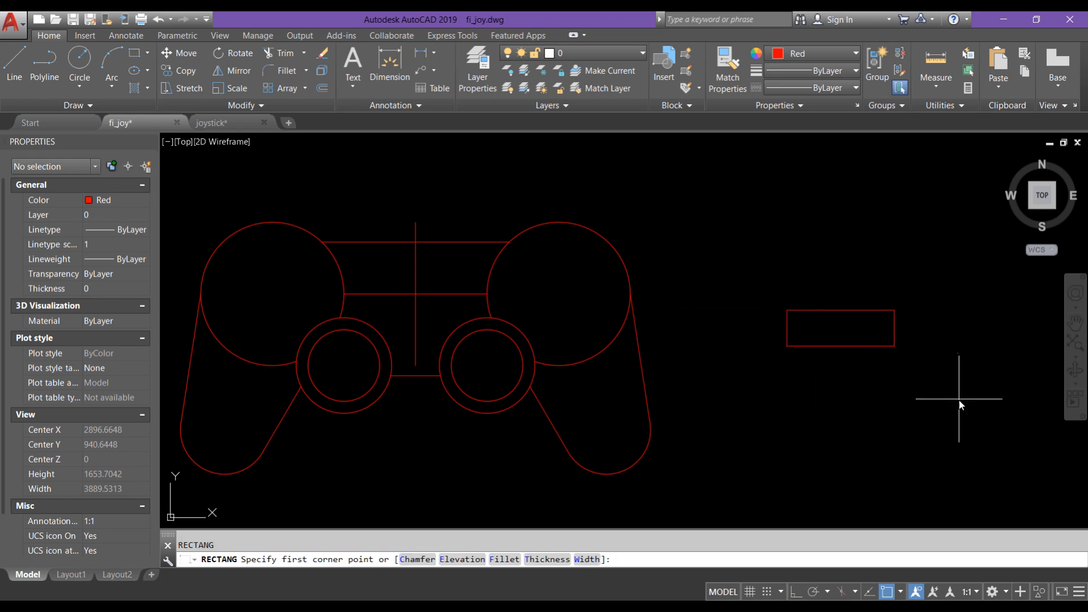
{"action": "left_click", "coordinate": [901, 406]}
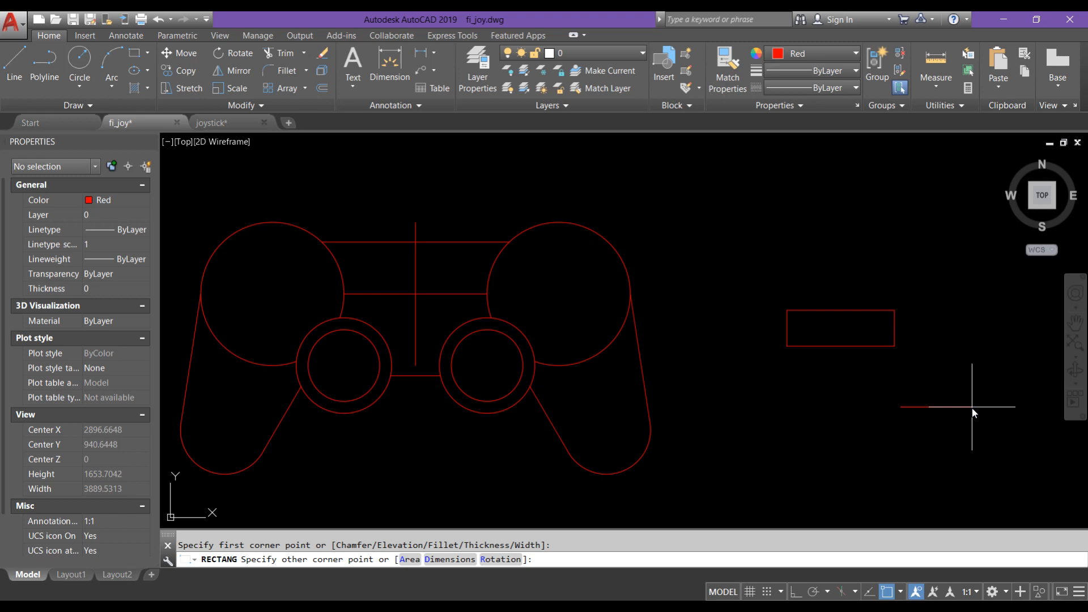
{"action": "type", "text": "d"}
{"action": "key", "text": "Return"}
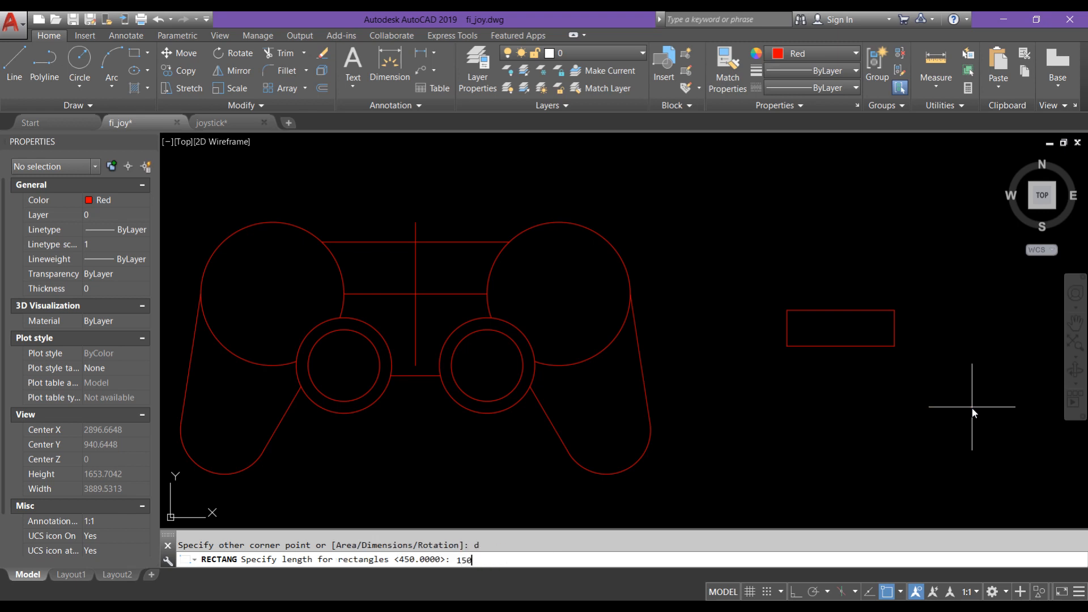
{"action": "key", "text": "Return"}
{"action": "type", "text": "450"}
{"action": "key", "text": "Return"}
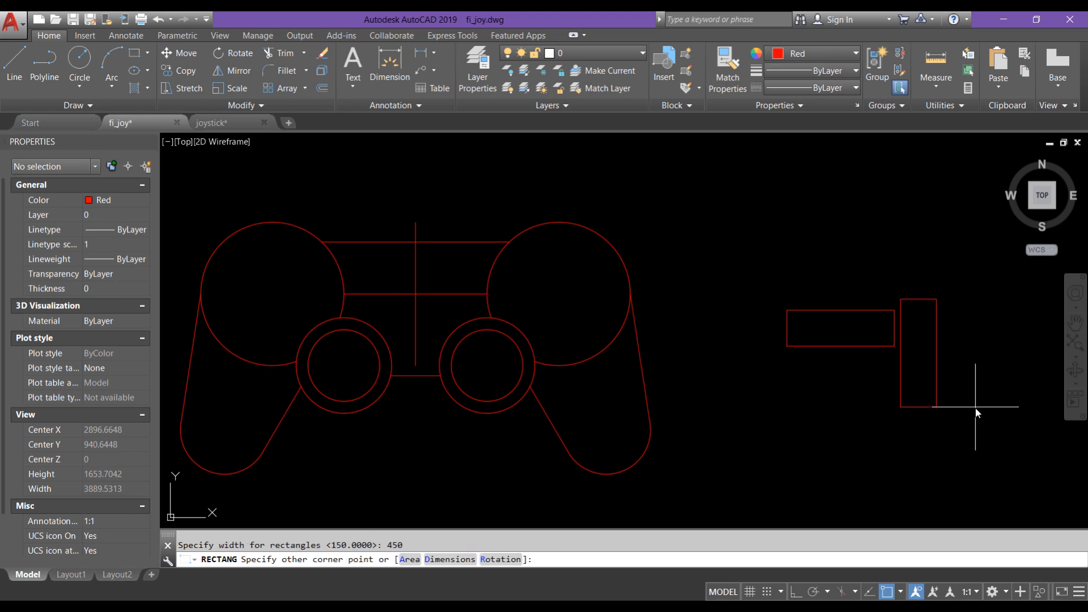
{"action": "left_click", "coordinate": [972, 407]}
Move the vertical rectangle by its centre onto the centre of the horizontal rectangle to form a cross
{"action": "left_click", "coordinate": [974, 424]}
{"action": "left_click", "coordinate": [899, 357]}
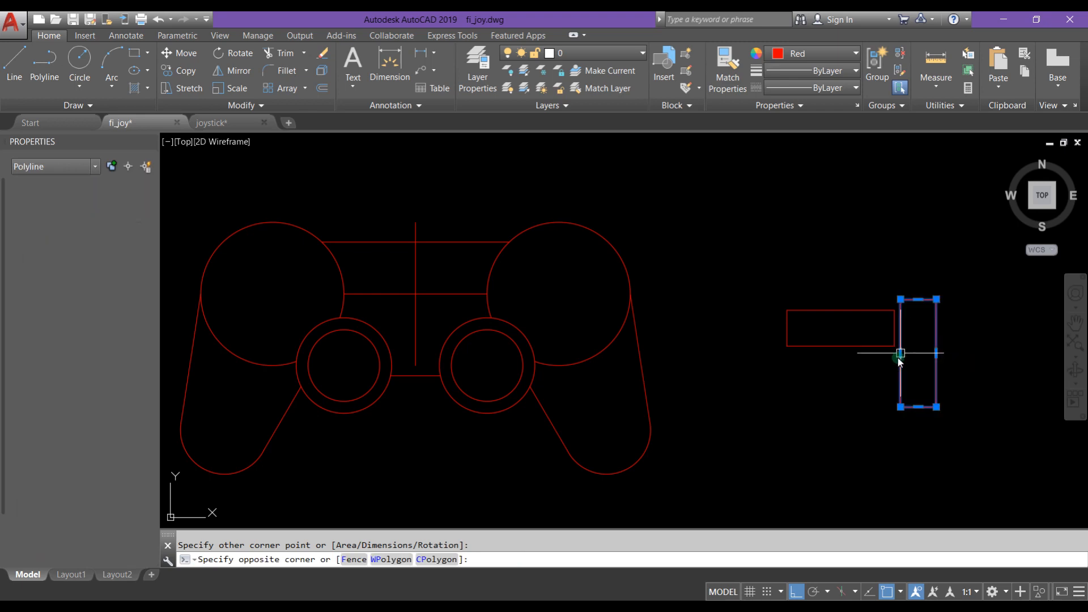
{"action": "type", "text": "m"}
{"action": "key", "text": "Return"}
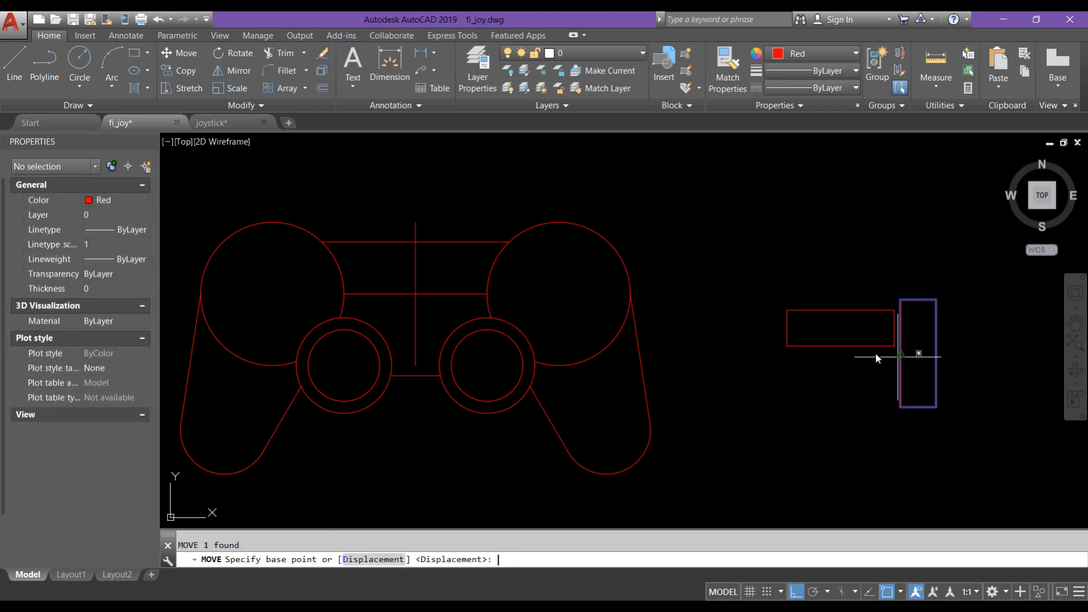
{"action": "left_click", "coordinate": [918, 353]}
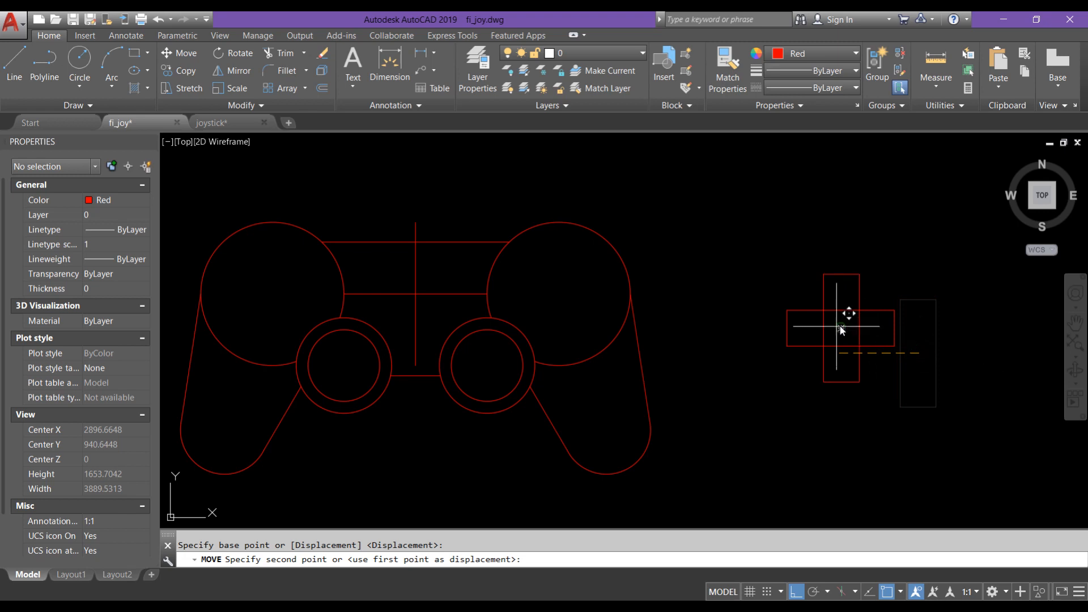
{"action": "left_click", "coordinate": [840, 328]}
Trim the four inner edges where the two rectangles overlap, leaving only the cross outline
{"action": "left_click", "coordinate": [934, 419]}
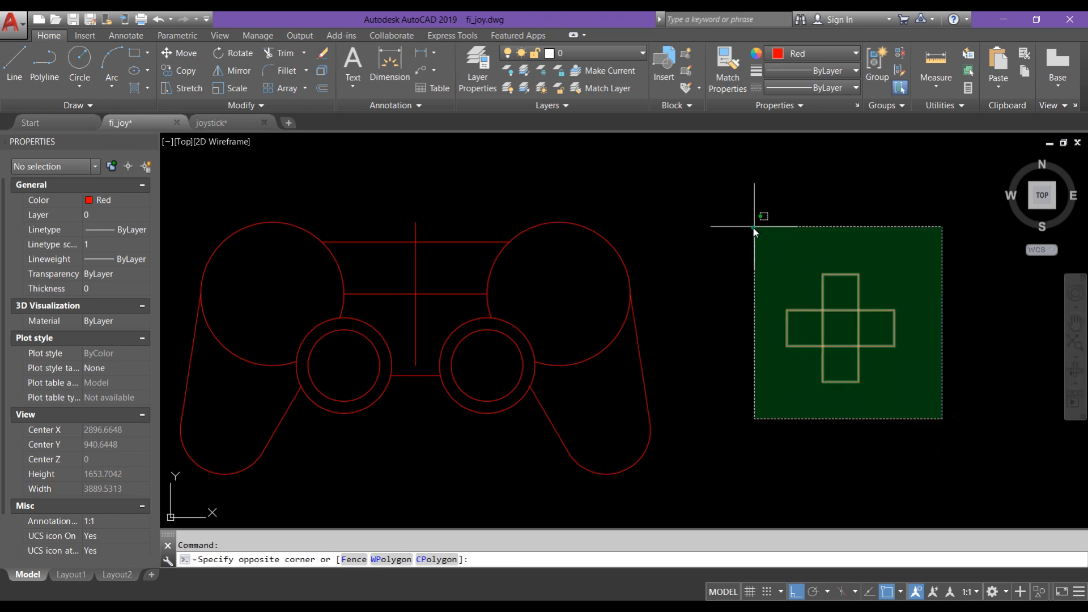
{"action": "left_click", "coordinate": [770, 235]}
{"action": "type", "text": "tr"}
{"action": "key", "text": "Return"}
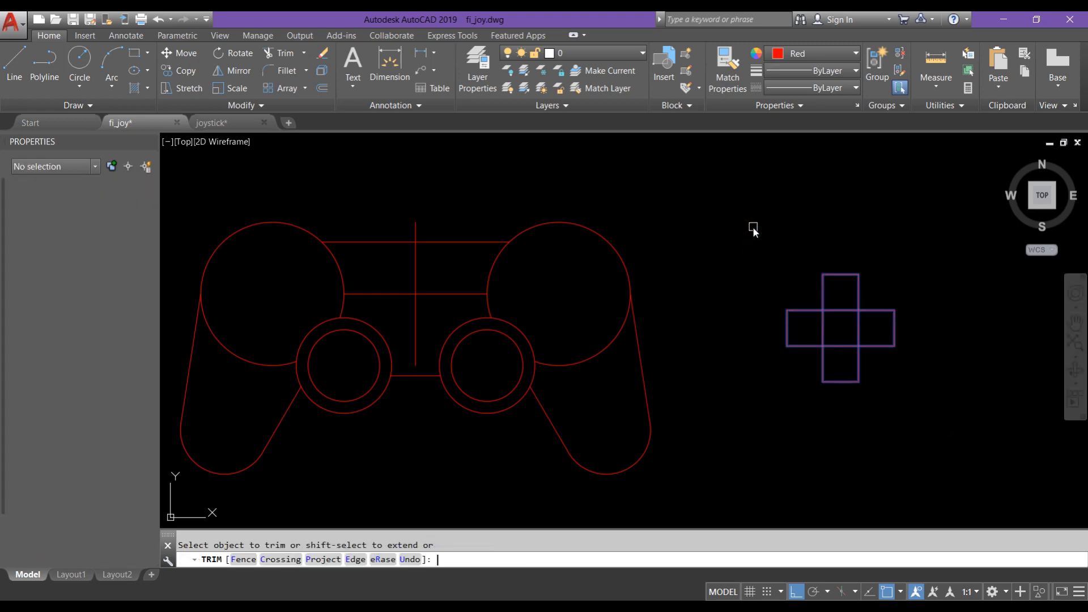
{"action": "left_click", "coordinate": [847, 314]}
{"action": "left_click", "coordinate": [822, 328]}
{"action": "left_click", "coordinate": [846, 352]}
{"action": "left_click", "coordinate": [842, 342]}
{"action": "left_click", "coordinate": [859, 331]}
{"action": "key", "text": "Escape"}
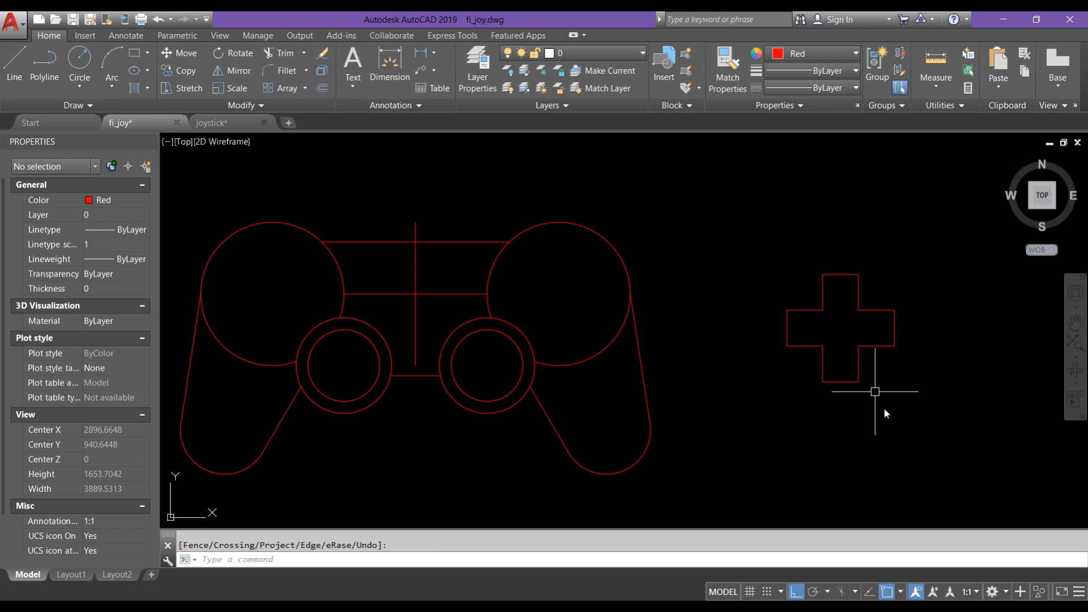
Copy the cross outline horizontally to a spot just right of the original
{"action": "left_click", "coordinate": [883, 406]}
{"action": "left_click", "coordinate": [745, 233]}
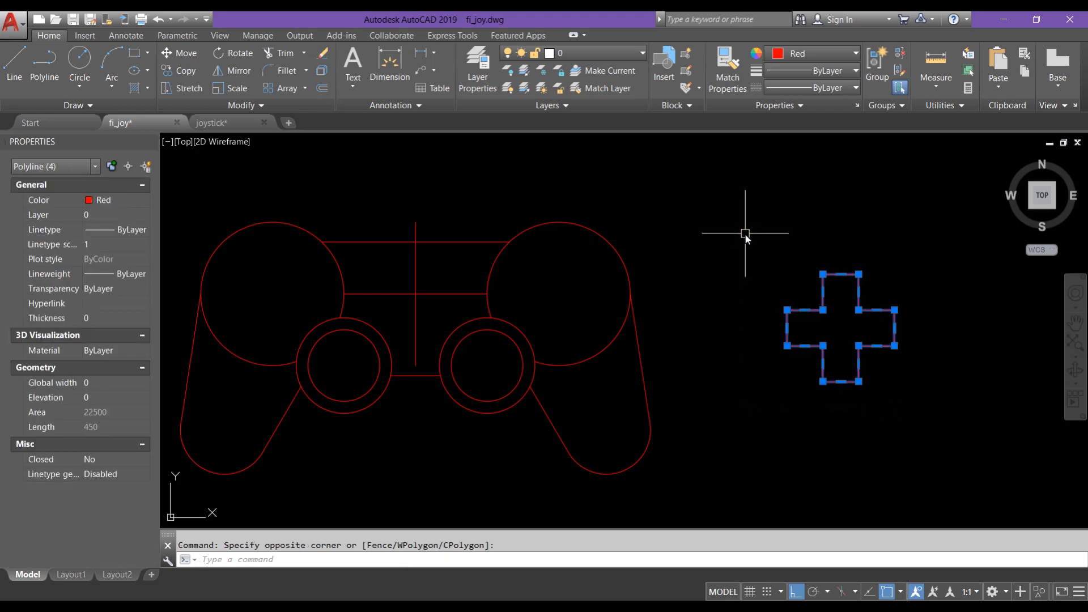
{"action": "type", "text": "co"}
{"action": "key", "text": "Return"}
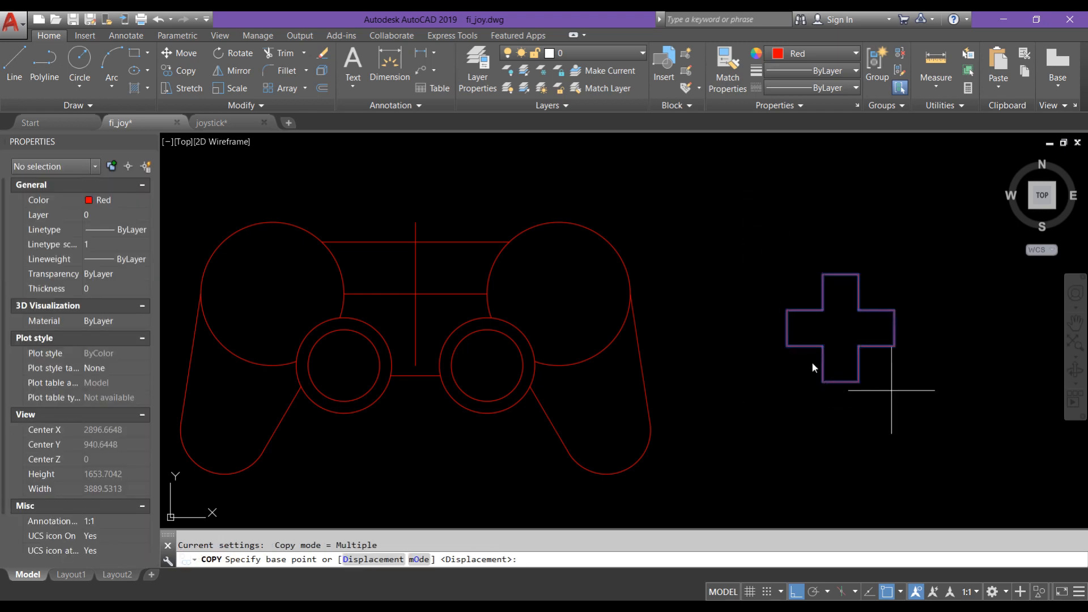
{"action": "left_click", "coordinate": [781, 348]}
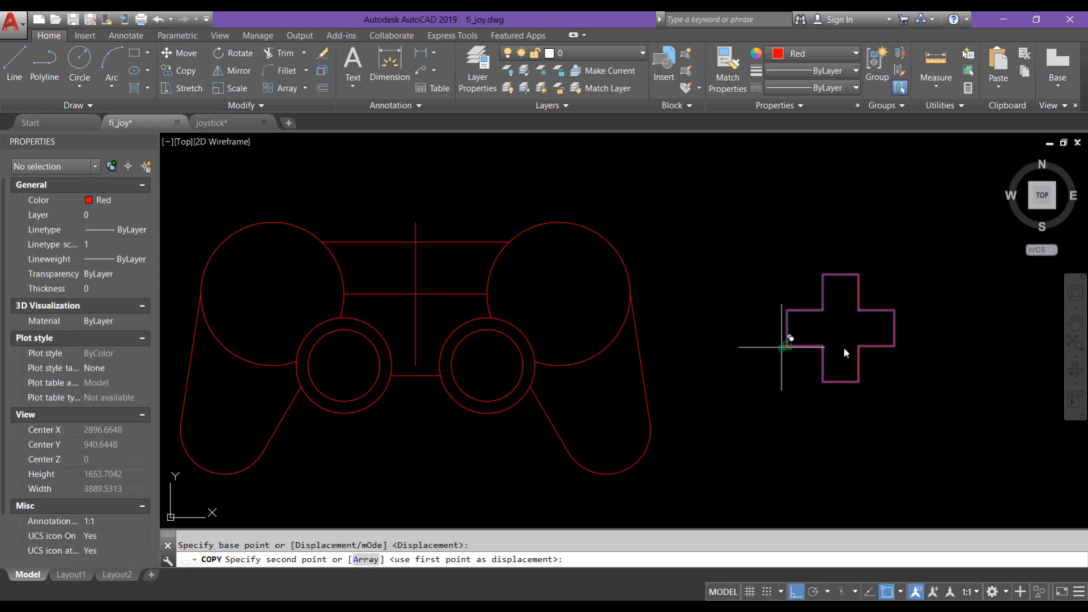
{"action": "left_click", "coordinate": [960, 344]}
{"action": "key", "text": "Escape"}
Join the four pieces of the original cross into a single polyline
{"action": "left_click", "coordinate": [912, 408]}
{"action": "left_click", "coordinate": [742, 234]}
{"action": "type", "text": "j"}
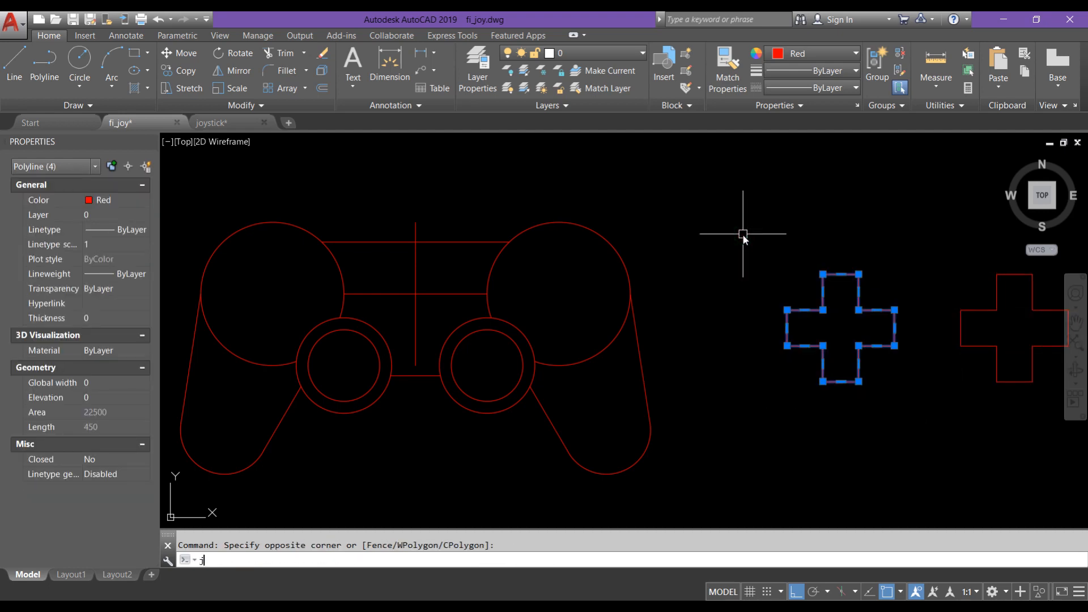
{"action": "key", "text": "Return"}
Explode the copied cross into separate segments
{"action": "left_click", "coordinate": [1059, 405]}
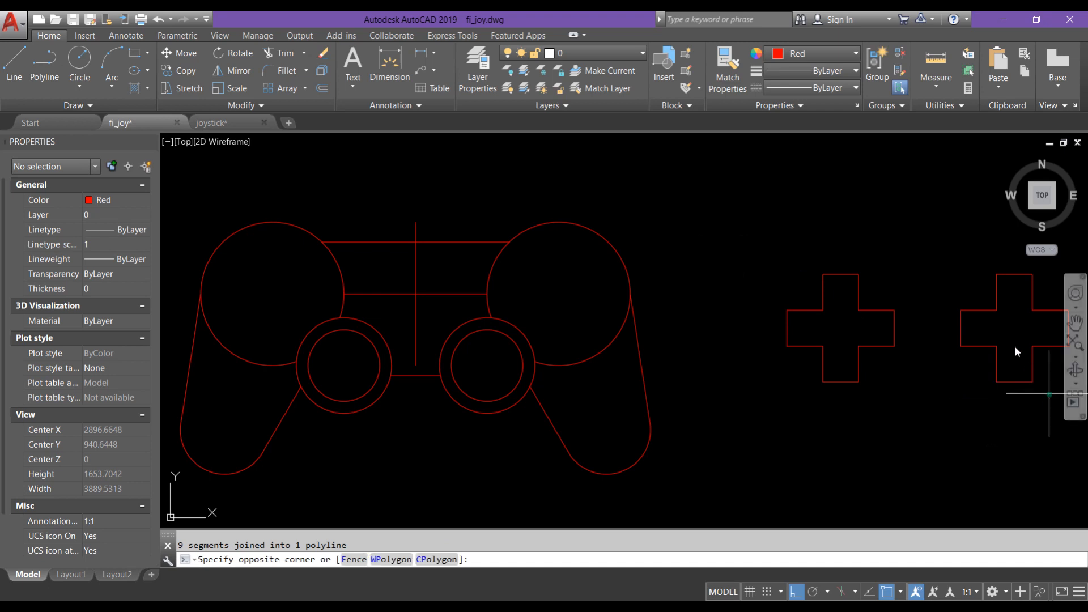
{"action": "left_click", "coordinate": [951, 276]}
{"action": "type", "text": "ex"}
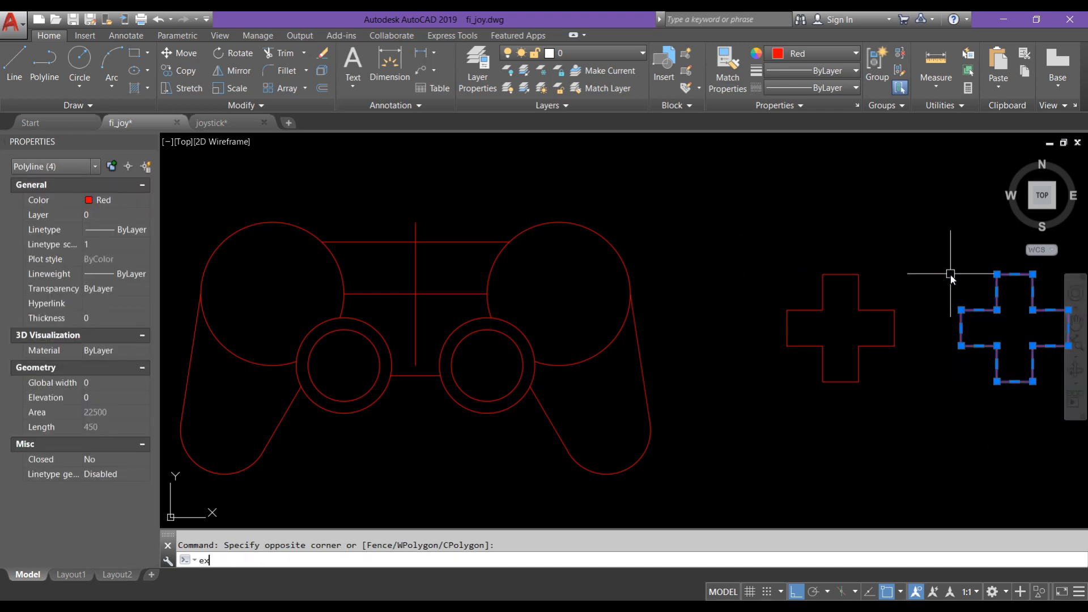
{"action": "type", "text": "plode"}
{"action": "key", "text": "Return"}
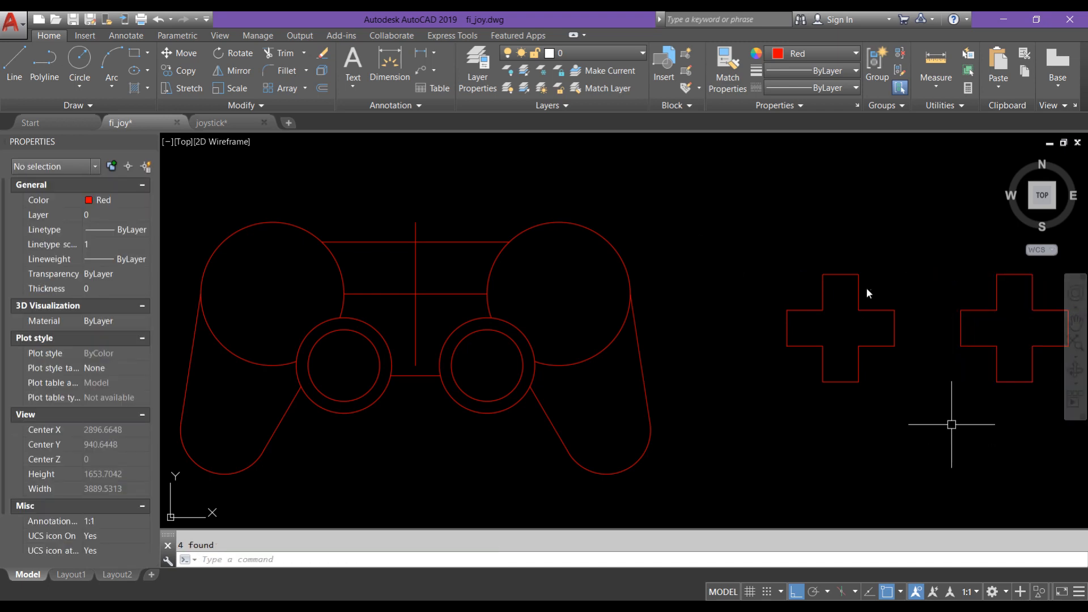
{"action": "scroll", "coordinate": [865, 368], "scroll_direction": "up", "scroll_amount": 2}
{"action": "left_click", "coordinate": [858, 368]}
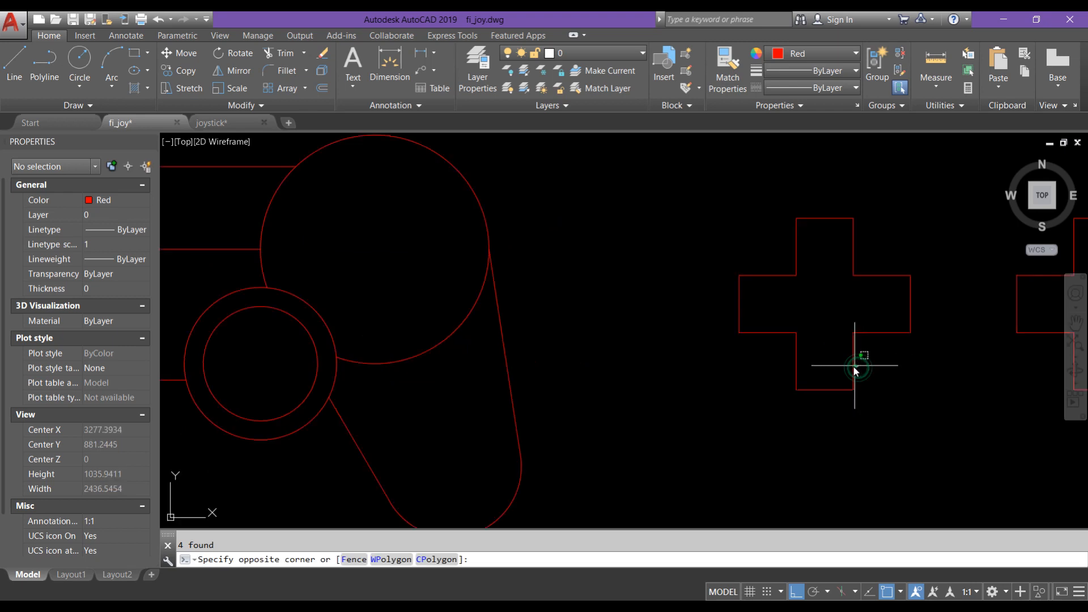
{"action": "left_click", "coordinate": [852, 366]}
{"action": "key", "text": "Escape"}
Draw two crossing diagonal lines between the opposite corners of the original cross's right arm
{"action": "middle_click_drag", "start_coordinate": [883, 345], "coordinate": [813, 381]}
{"action": "type", "text": "l"}
{"action": "key", "text": "Return"}
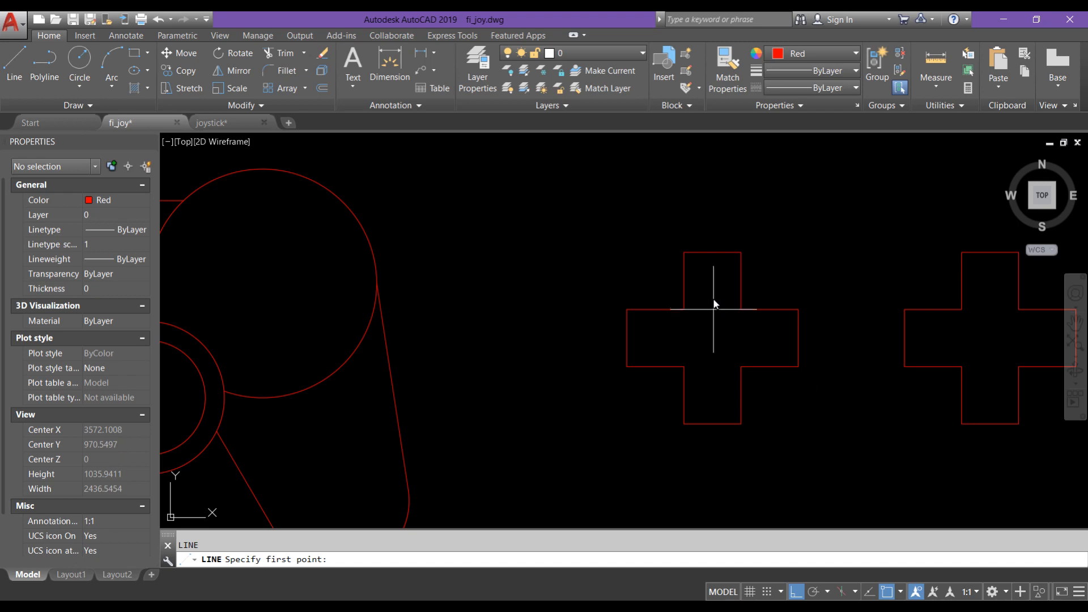
{"action": "left_click", "coordinate": [740, 310]}
{"action": "left_click", "coordinate": [799, 366]}
{"action": "key", "text": "Return"}
{"action": "key", "text": "Return"}
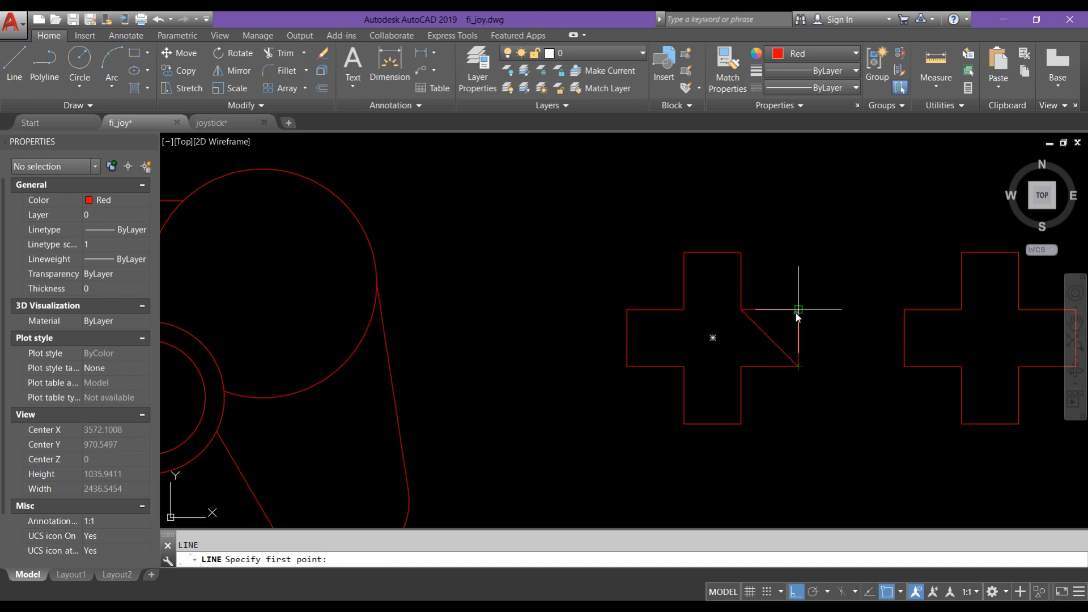
{"action": "left_click", "coordinate": [798, 310]}
{"action": "left_click", "coordinate": [741, 366]}
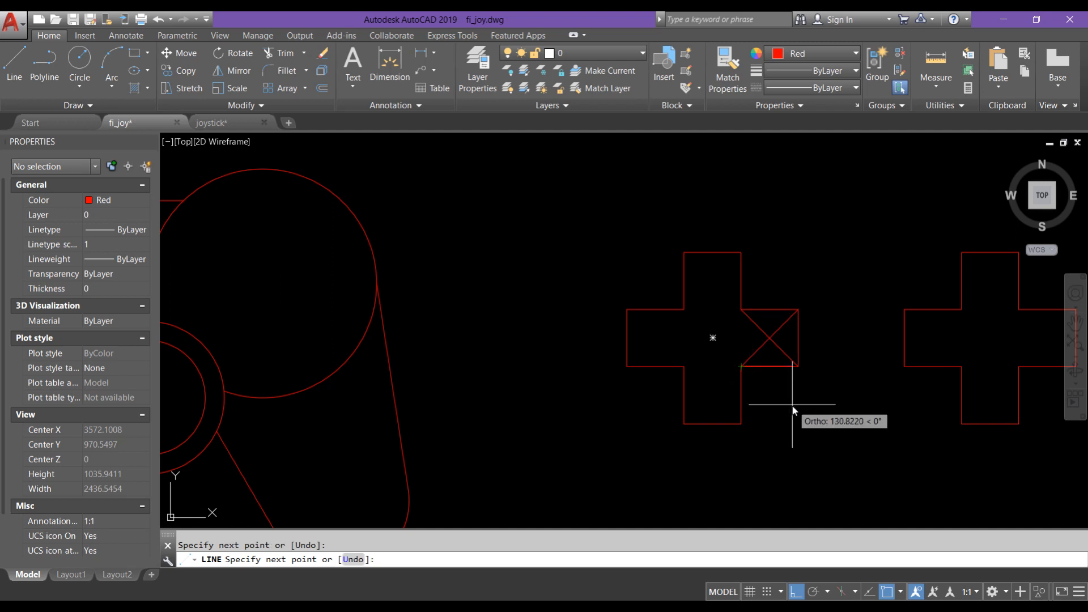
{"action": "key", "text": "Escape"}
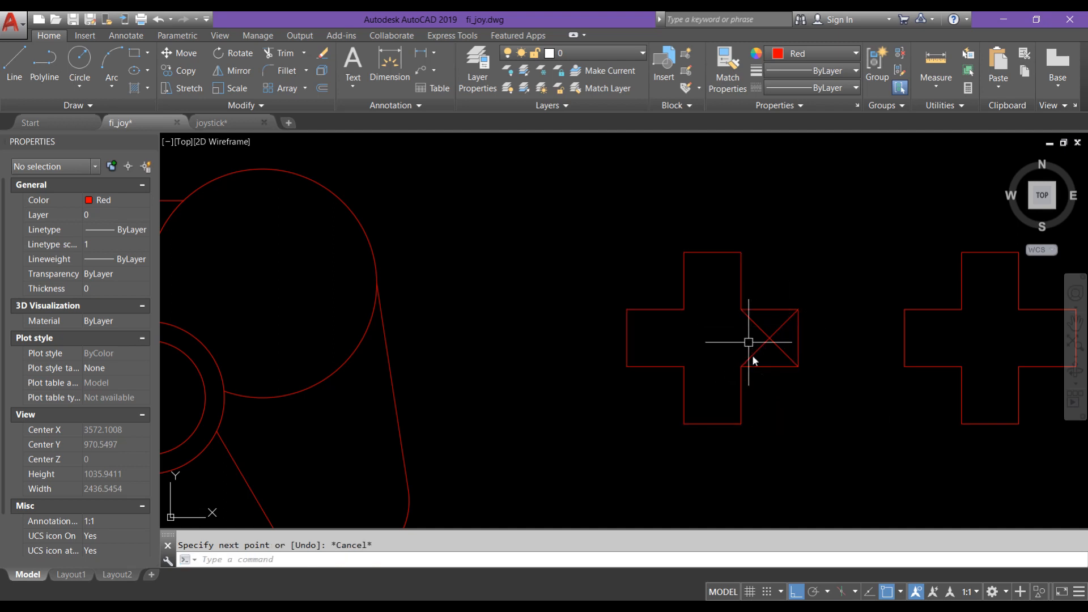
Draw two concentric circles of radius 60 and 45 centred on the diagonals' crossing in the original cross's right arm
{"action": "type", "text": "c"}
{"action": "key", "text": "Return"}
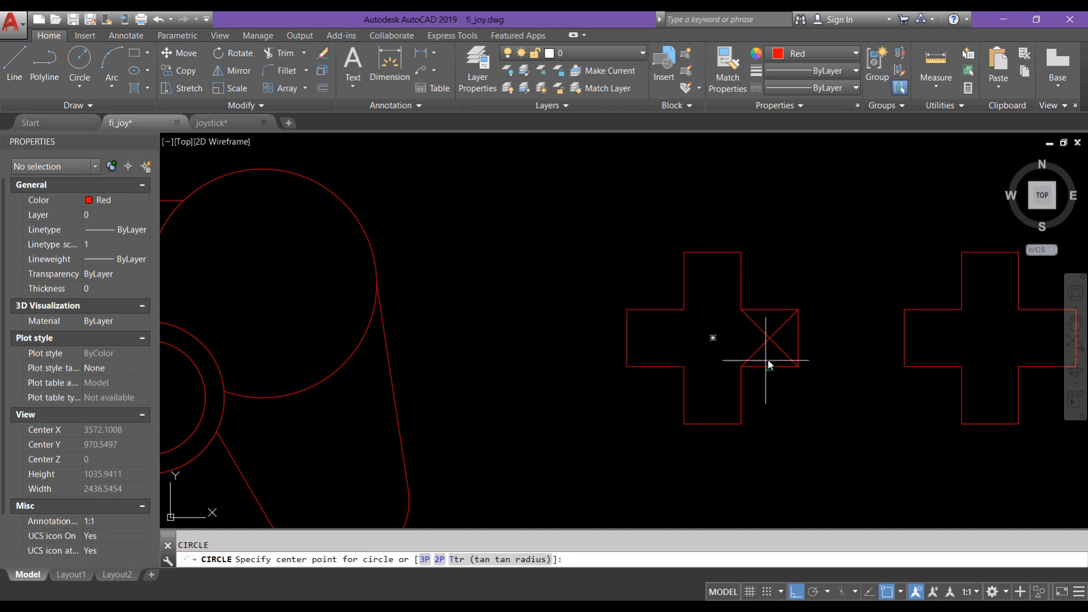
{"action": "left_click", "coordinate": [770, 338]}
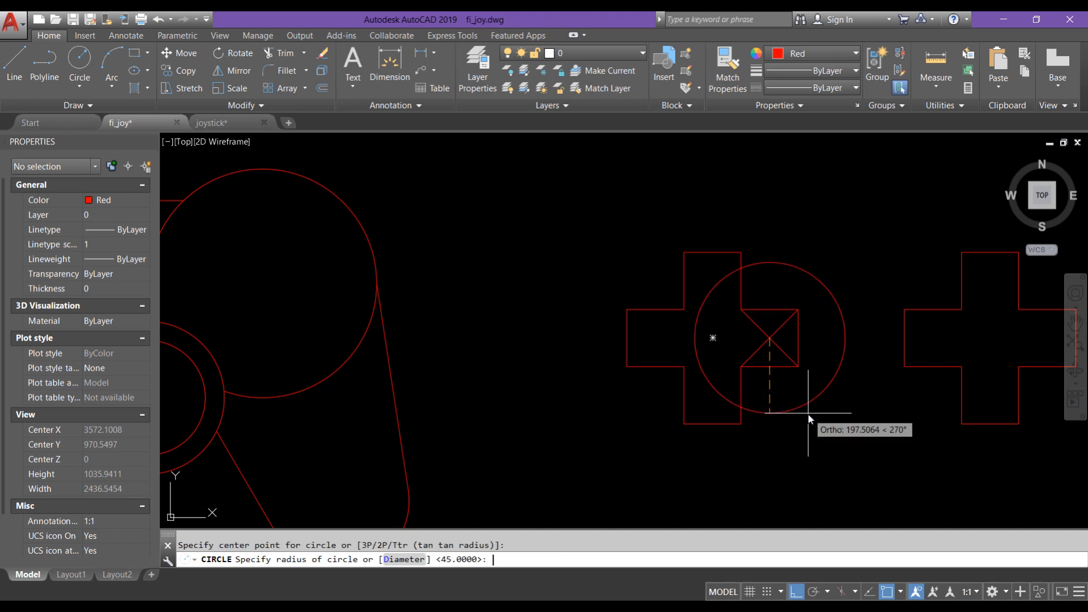
{"action": "type", "text": "60"}
{"action": "key", "text": "Return"}
{"action": "key", "text": "Return"}
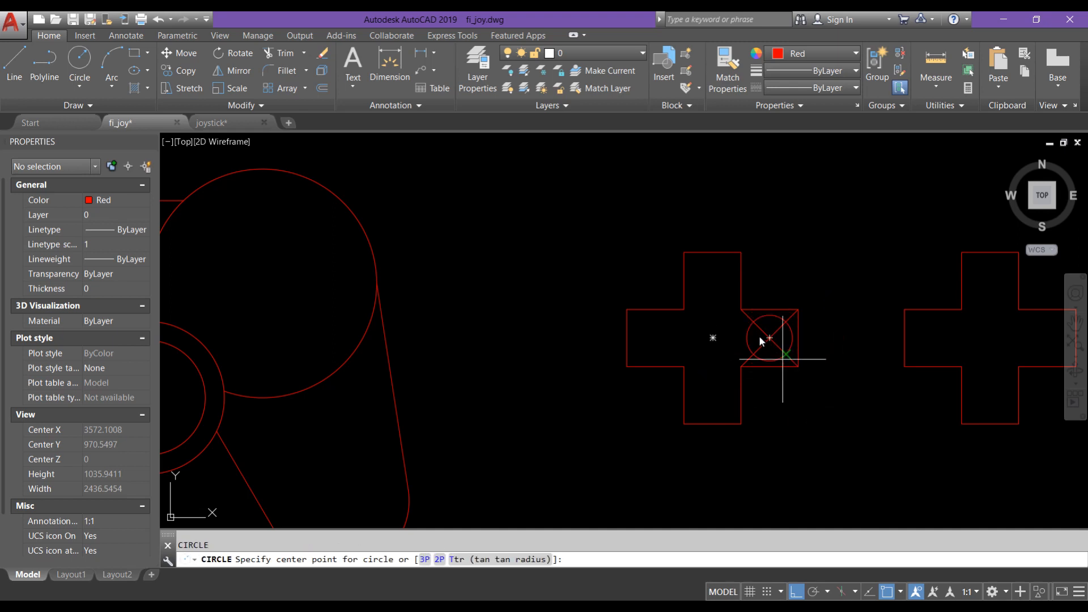
{"action": "left_click", "coordinate": [767, 338]}
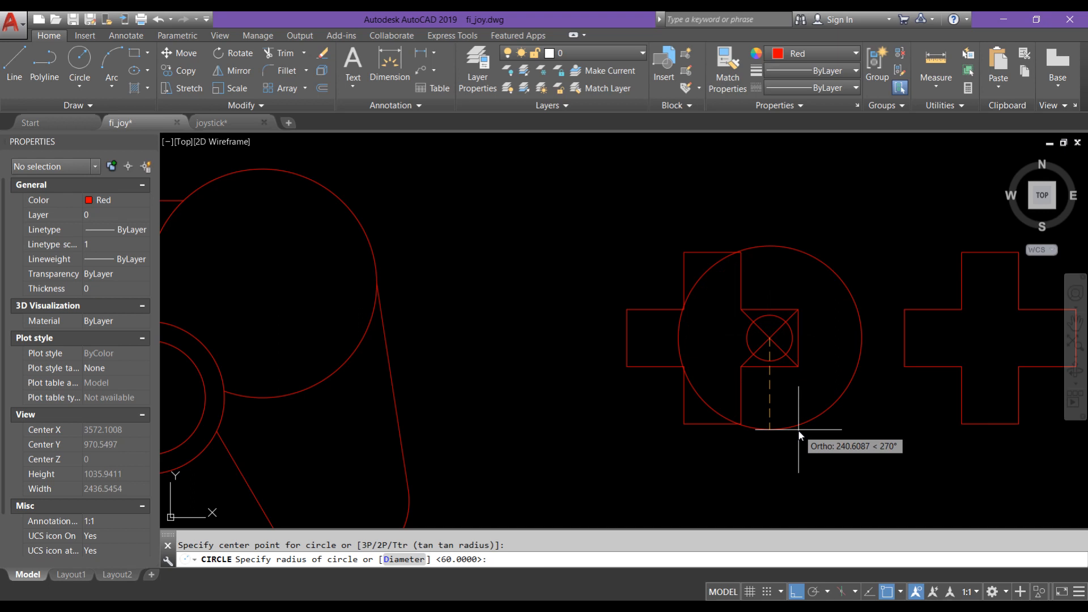
{"action": "type", "text": "45"}
{"action": "key", "text": "Return"}
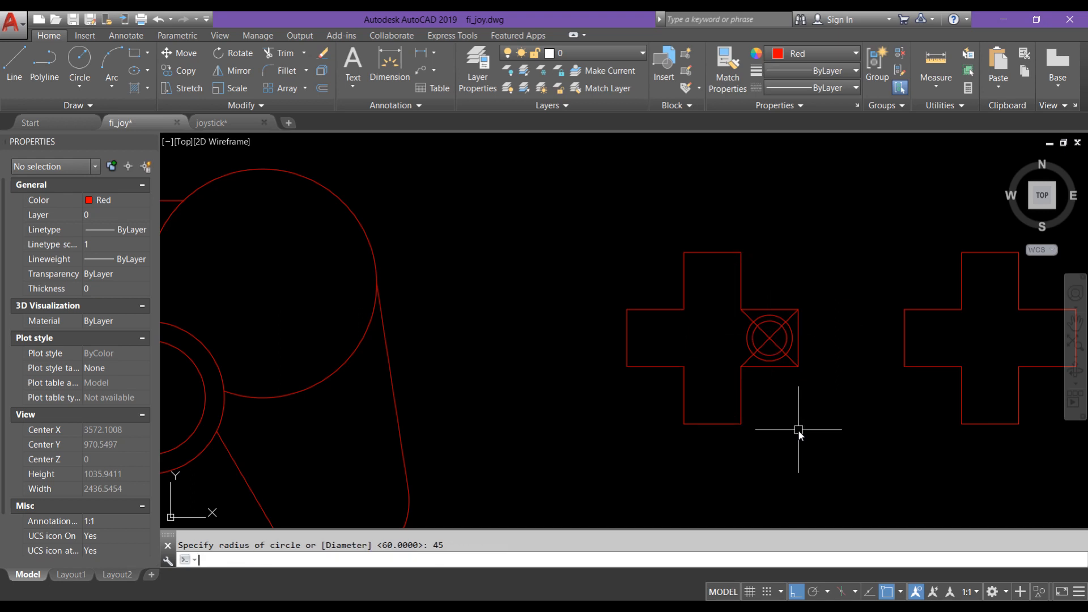
Trim the diagonal ends outside the 45-radius circle, using that inner circle as the cutting edge
{"action": "scroll", "coordinate": [764, 354], "scroll_direction": "up", "scroll_amount": 4}
{"action": "left_click", "coordinate": [792, 361]}
{"action": "type", "text": "tr"}
{"action": "key", "text": "Return"}
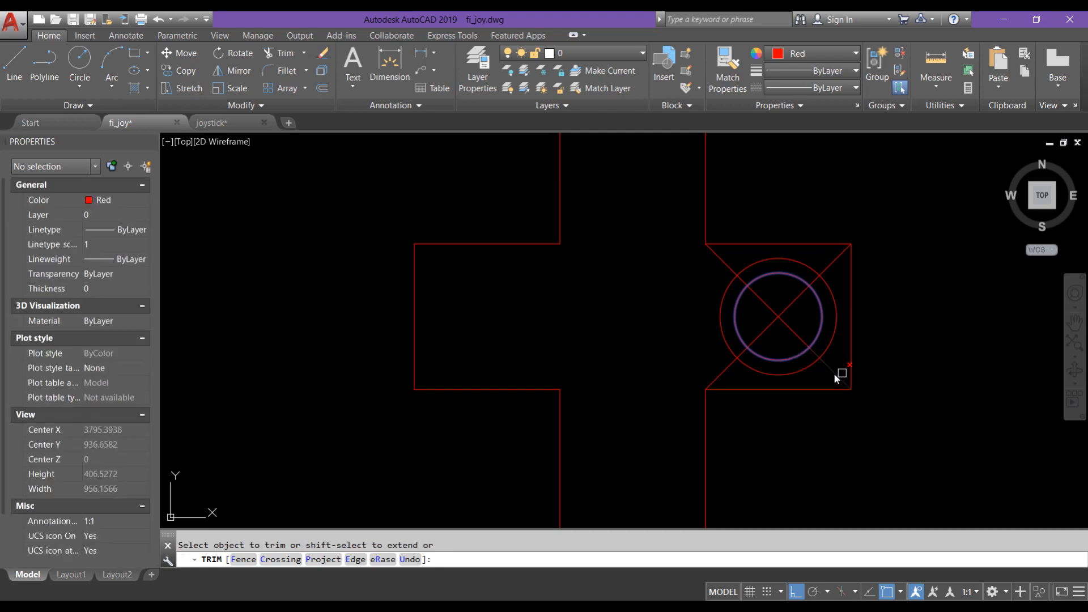
{"action": "left_click", "coordinate": [827, 267]}
{"action": "left_click", "coordinate": [727, 266]}
{"action": "left_click", "coordinate": [722, 371]}
{"action": "key", "text": "Escape"}
Create a polar array of the two circles and the diagonals around the cross's centre with 4 items
{"action": "scroll", "coordinate": [701, 342], "scroll_direction": "down", "scroll_amount": 4}
{"action": "scroll", "coordinate": [753, 351], "scroll_direction": "up", "scroll_amount": 2}
{"action": "left_click", "coordinate": [762, 369]}
{"action": "left_click", "coordinate": [672, 307]}
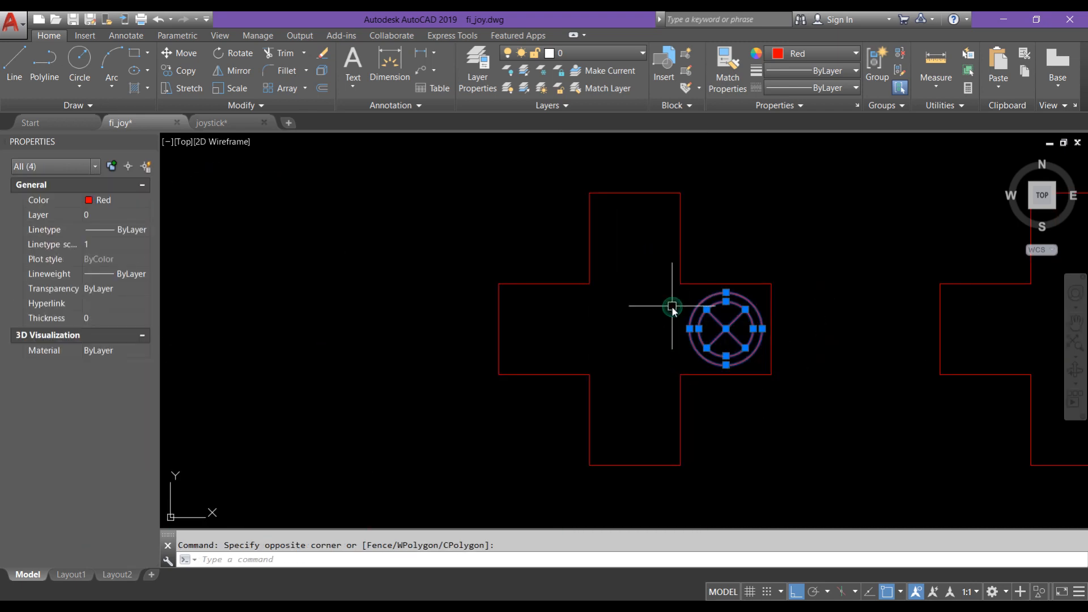
{"action": "type", "text": "ar"}
{"action": "key", "text": "Return"}
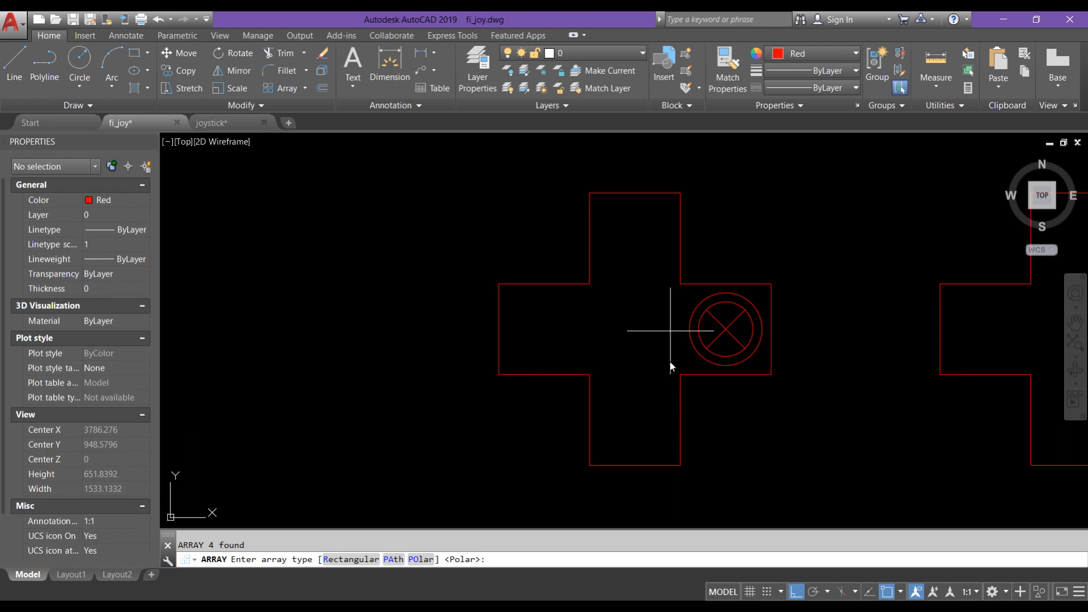
{"action": "key", "text": "Return"}
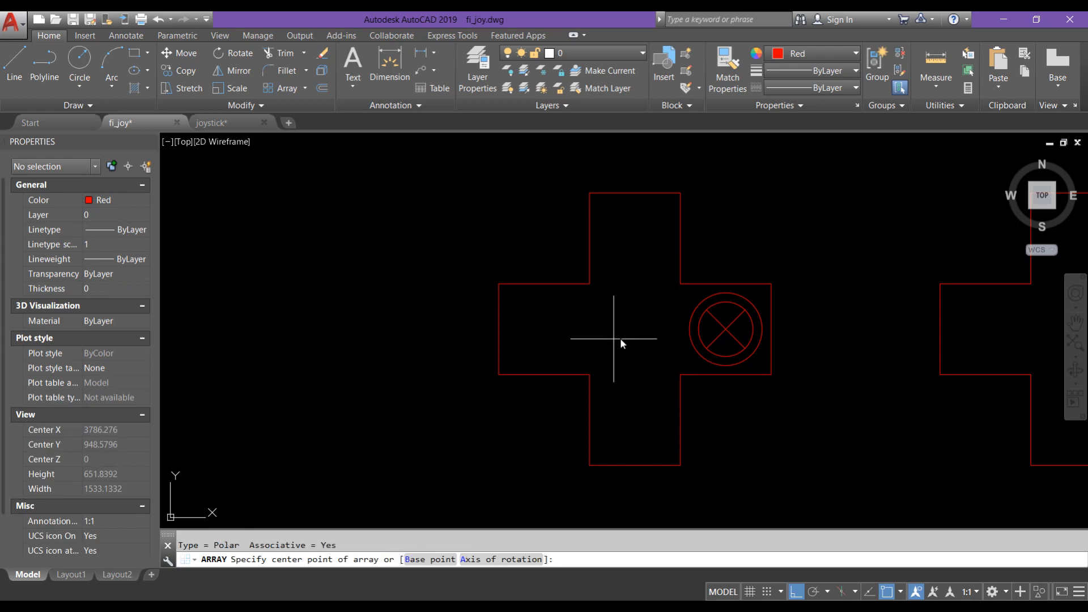
{"action": "left_click", "coordinate": [635, 329]}
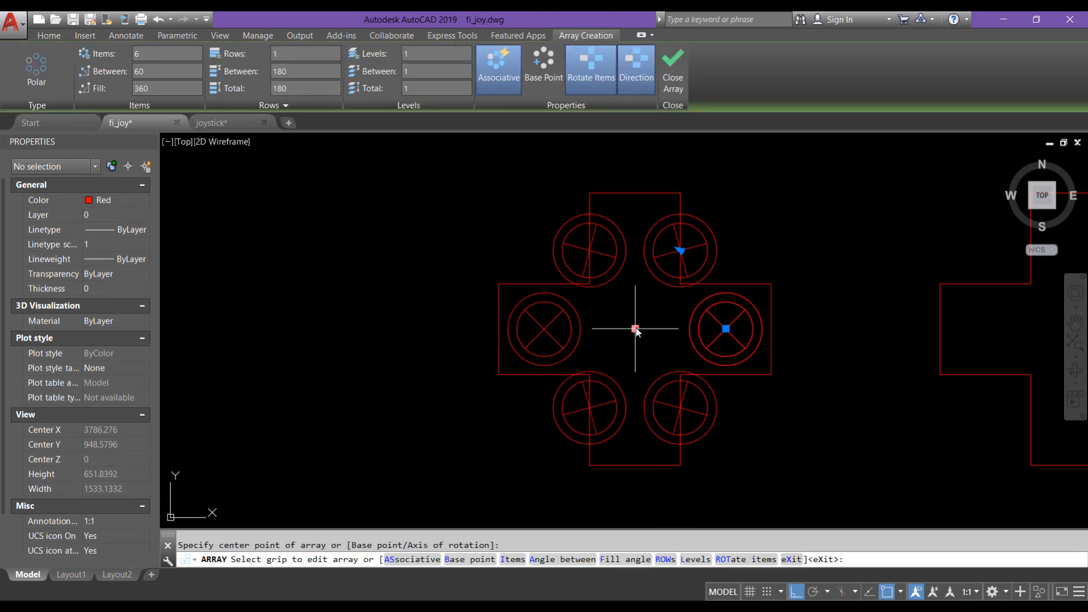
{"action": "type", "text": "it"}
{"action": "key", "text": "Return"}
{"action": "type", "text": "4"}
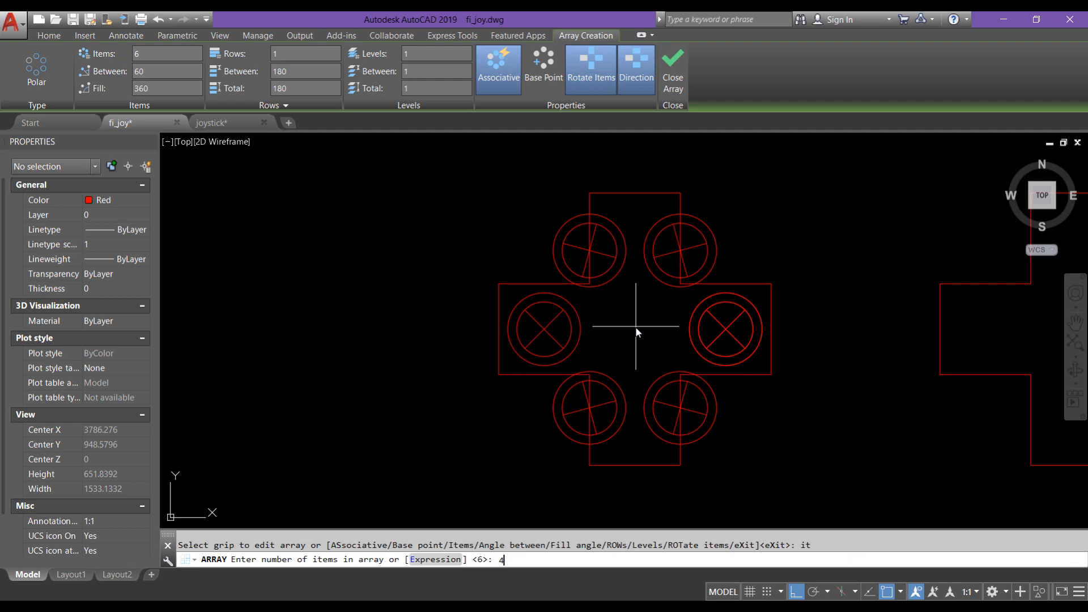
{"action": "key", "text": "Return"}
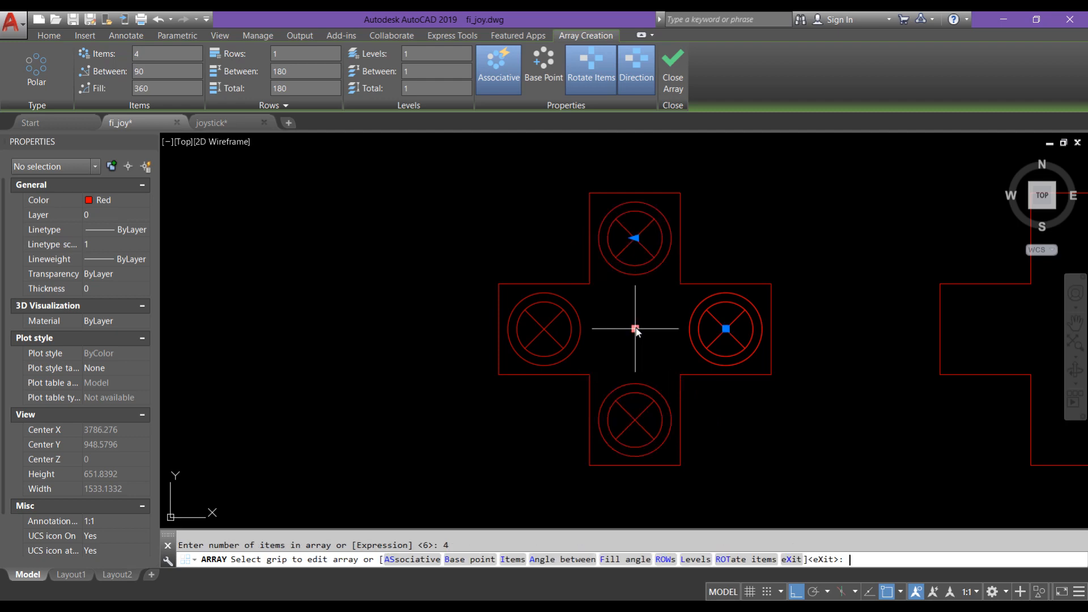
{"action": "key", "text": "Return"}
Explode the polar array of circular buttons into separate objects
{"action": "left_click", "coordinate": [699, 345]}
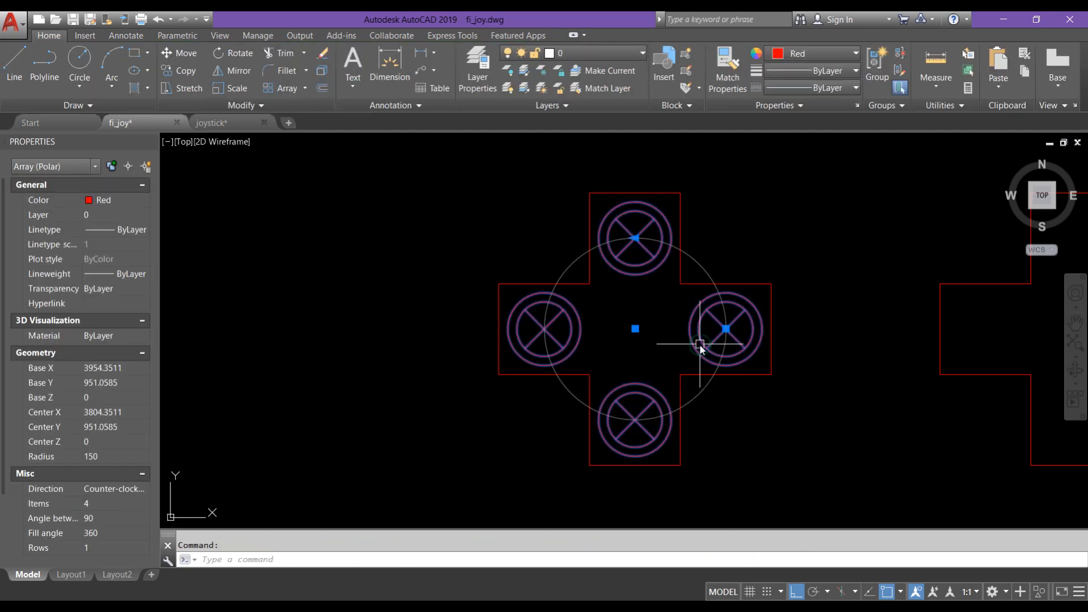
{"action": "type", "text": "explode"}
{"action": "key", "text": "Return"}
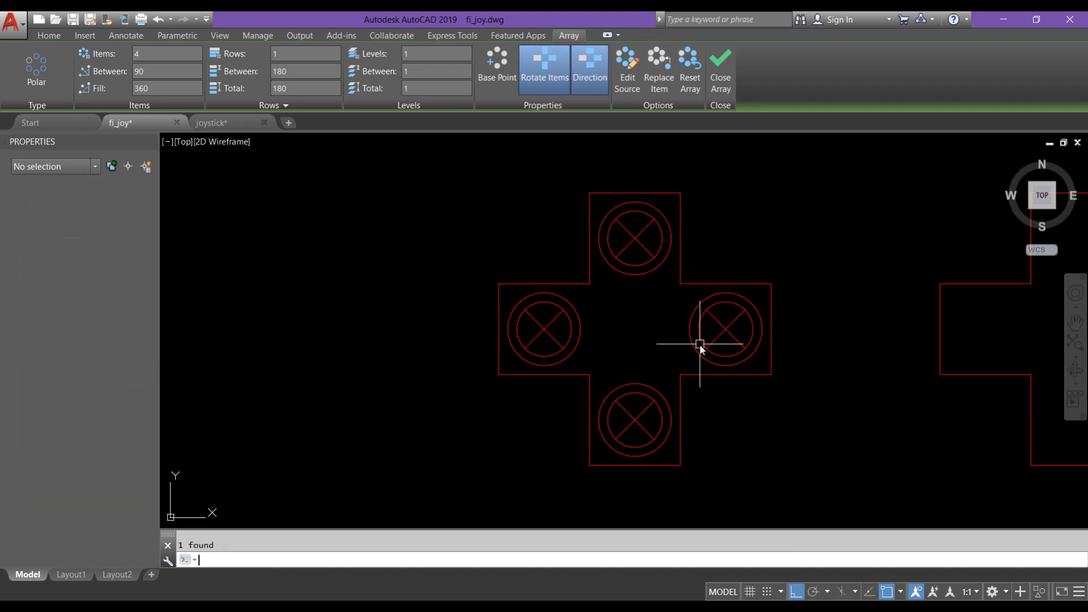
Draw a square of lines joining the four diagonal endpoints inside the left arm's inner circle
{"action": "middle_click_drag", "start_coordinate": [597, 321], "coordinate": [658, 311]}
{"action": "type", "text": "line"}
{"action": "key", "text": "Return"}
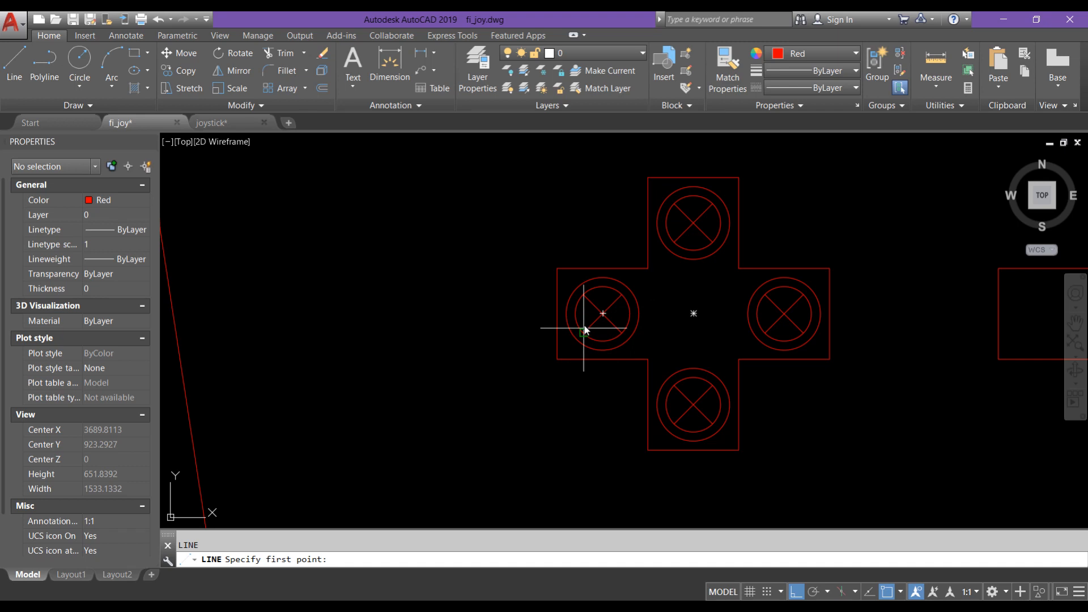
{"action": "left_click", "coordinate": [584, 330]}
{"action": "left_click", "coordinate": [584, 293]}
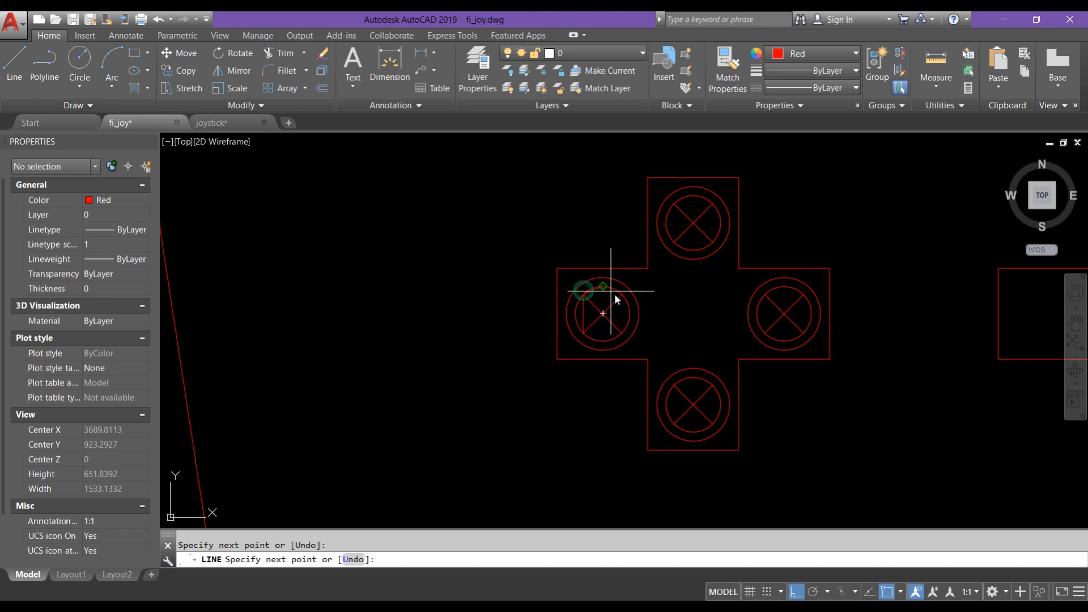
{"action": "left_click", "coordinate": [624, 293]}
{"action": "left_click", "coordinate": [624, 334]}
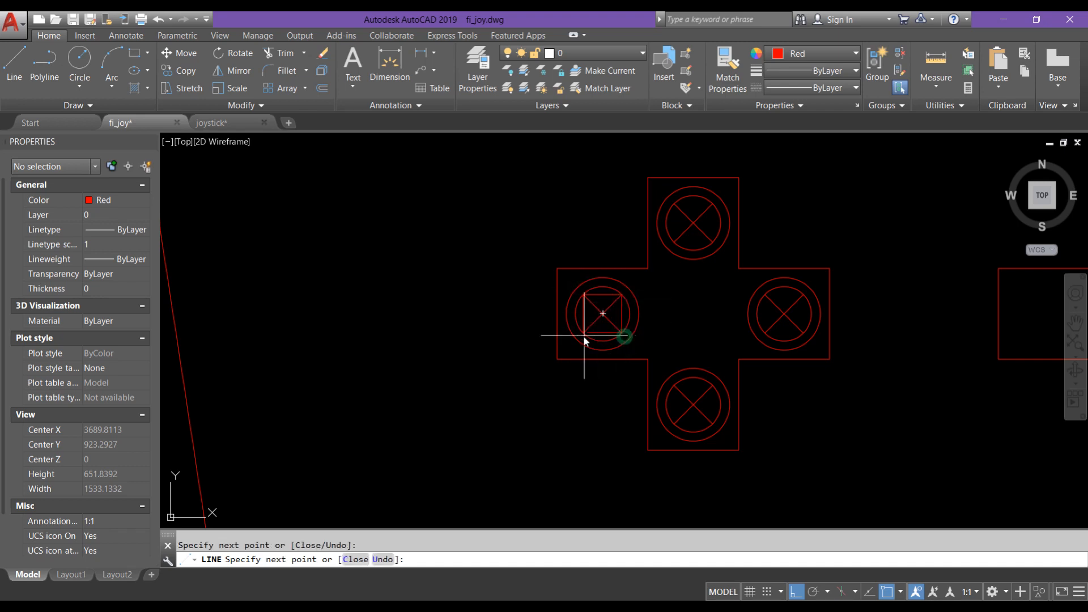
{"action": "left_click", "coordinate": [583, 333]}
{"action": "key", "text": "Return"}
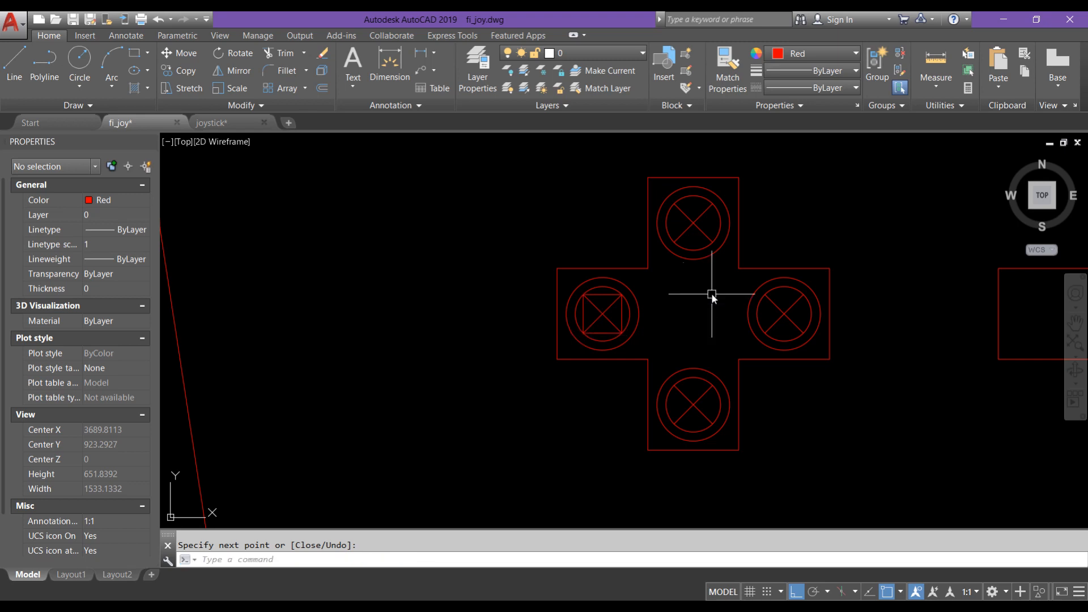
Draw a 3-sided polygon inscribed in the upper arm's inner circle, with one vertex at the circle's top
{"action": "left_click", "coordinate": [147, 54]}
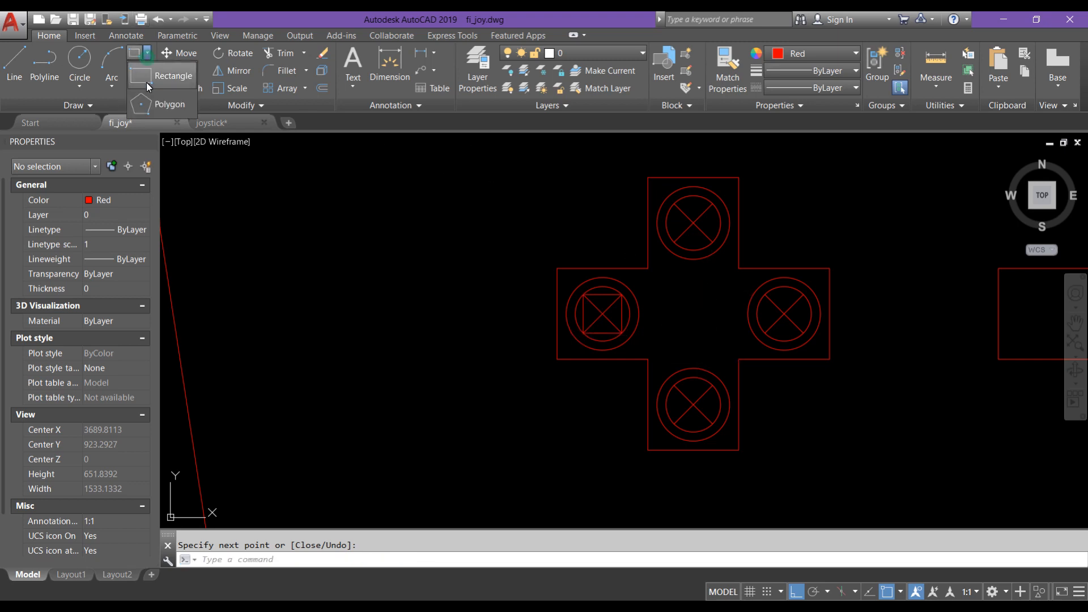
{"action": "left_click", "coordinate": [162, 104]}
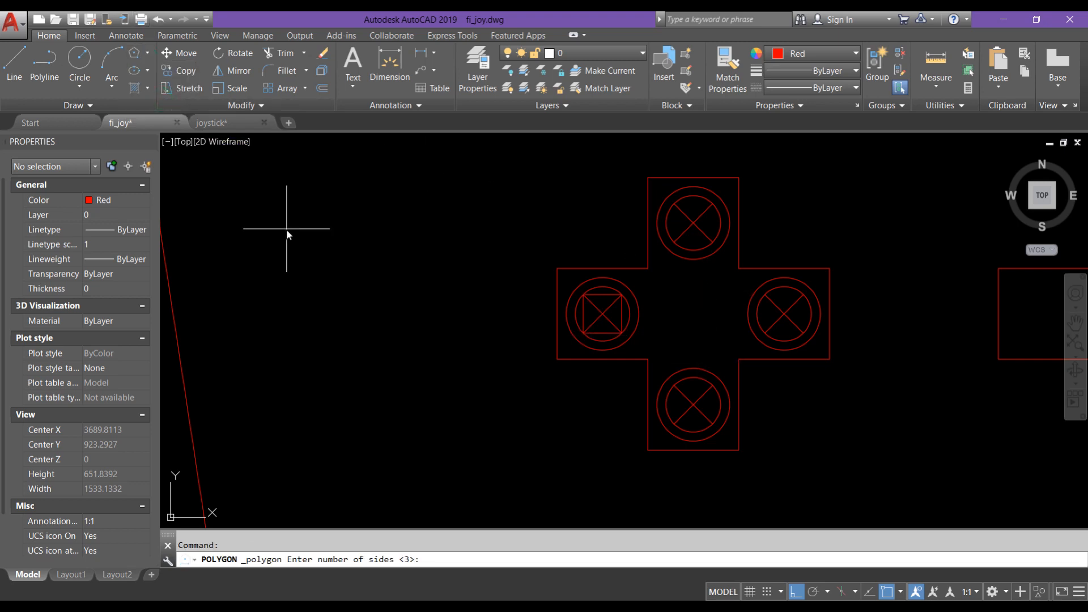
{"action": "key", "text": "Return"}
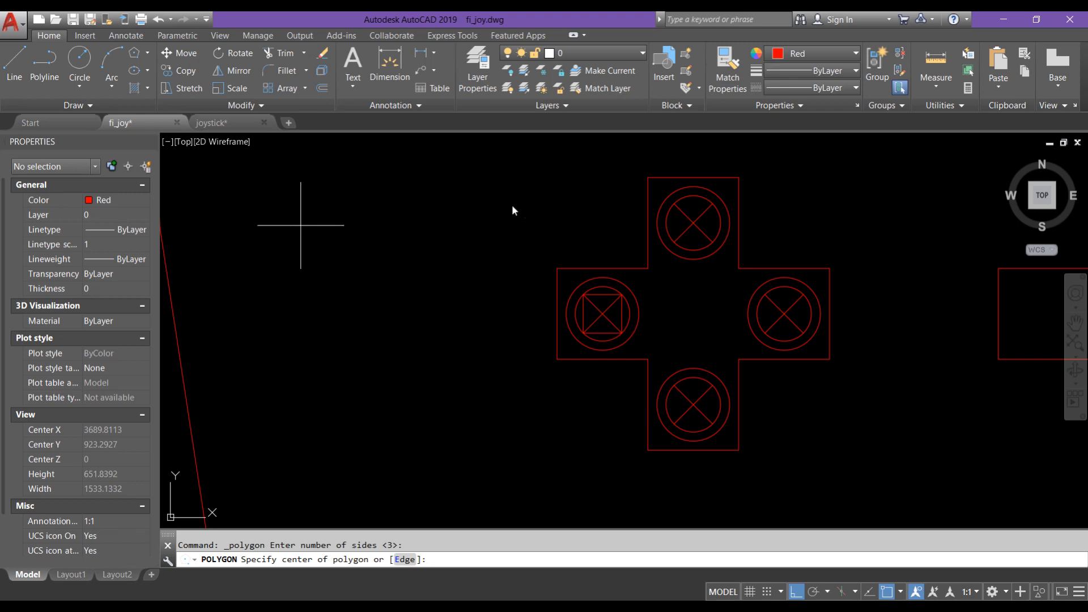
{"action": "left_click", "coordinate": [693, 223]}
{"action": "left_click", "coordinate": [361, 560]}
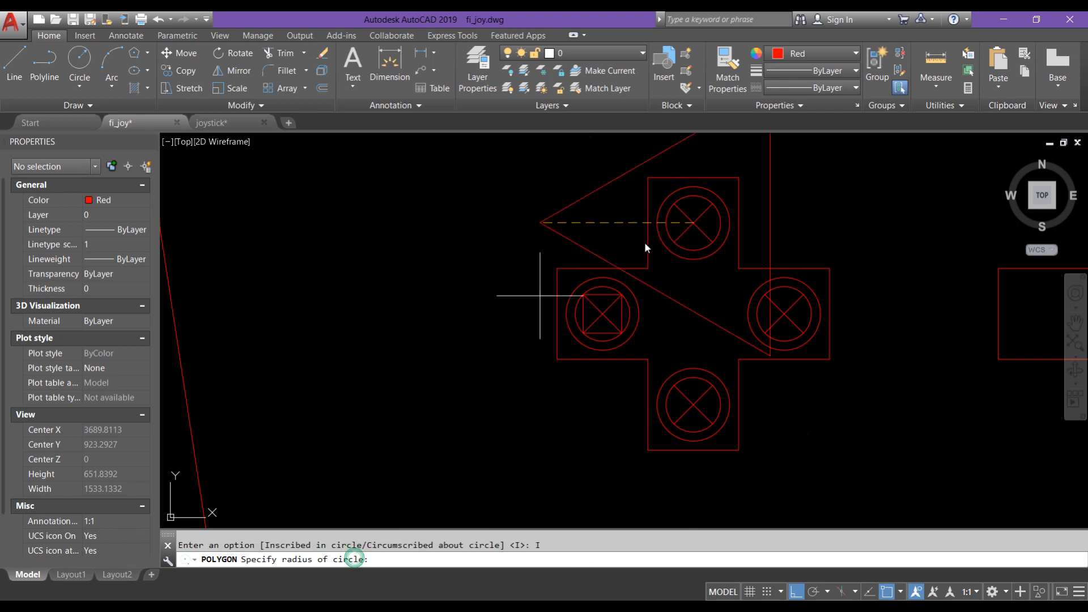
{"action": "left_click", "coordinate": [693, 194]}
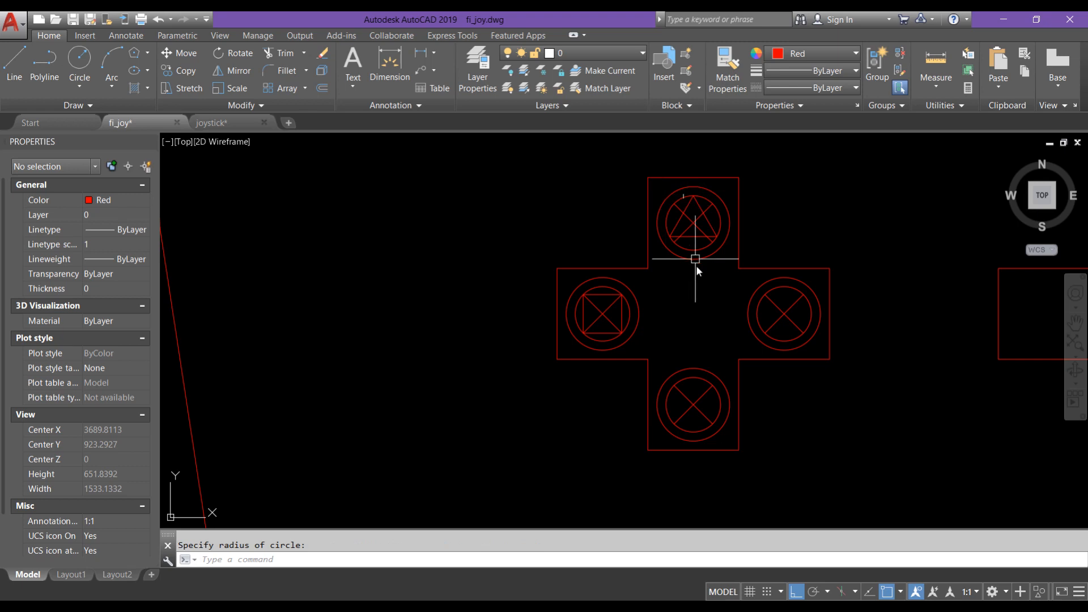
Erase the two crossing diagonals inside the right arm's circles
{"action": "scroll", "coordinate": [711, 247], "scroll_direction": "up", "scroll_amount": 4}
{"action": "scroll", "coordinate": [710, 243], "scroll_direction": "down", "scroll_amount": 4}
{"action": "scroll", "coordinate": [767, 318], "scroll_direction": "up", "scroll_amount": 4}
{"action": "left_click", "coordinate": [808, 299]}
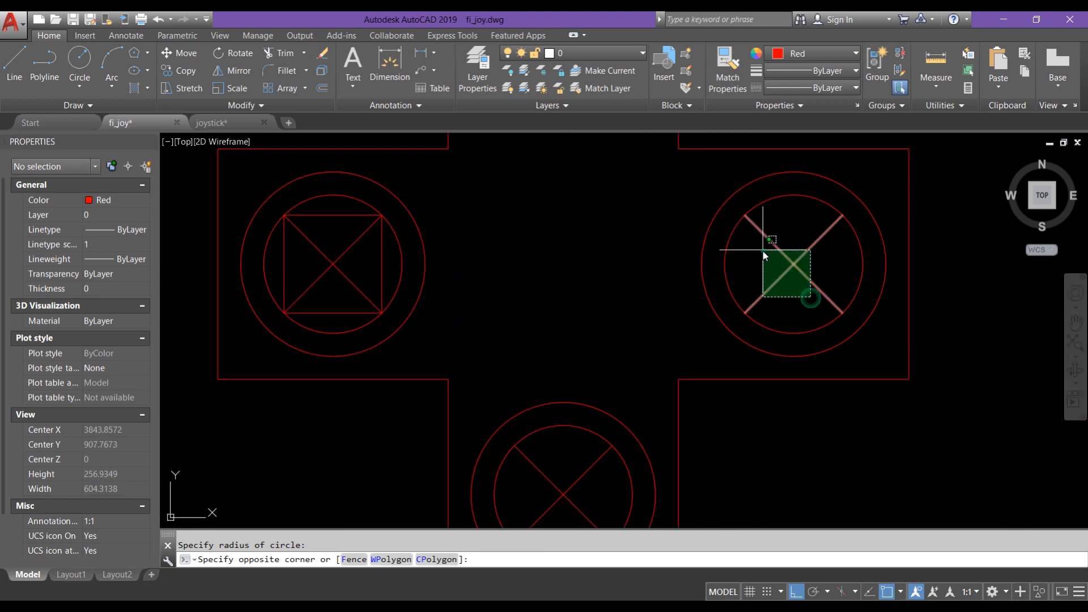
{"action": "left_click", "coordinate": [763, 250]}
{"action": "key", "text": "Delete"}
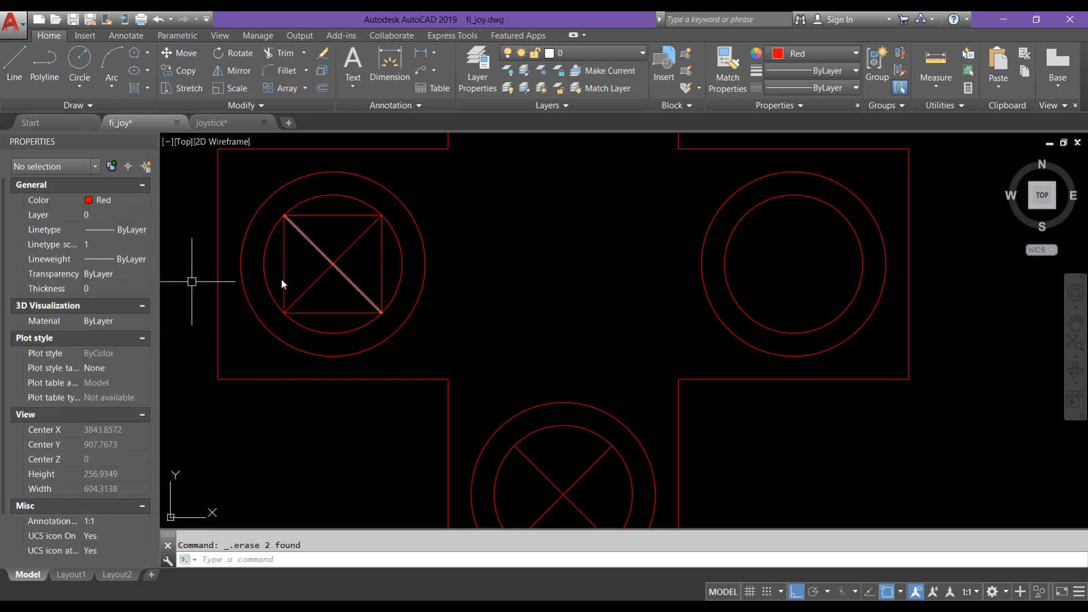
Erase the crossing diagonals and the inner circle of the left arm's button, keeping its square and outer circle
{"action": "left_click", "coordinate": [338, 288]}
{"action": "left_click", "coordinate": [326, 251]}
{"action": "key", "text": "Delete"}
{"action": "left_click", "coordinate": [332, 189]}
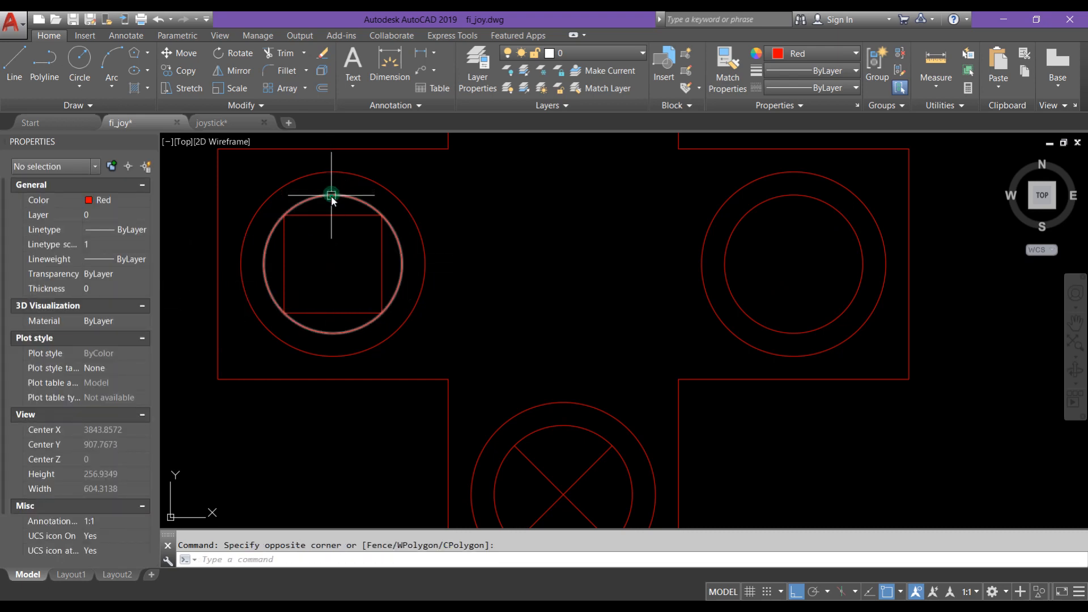
{"action": "left_click", "coordinate": [331, 196]}
{"action": "key", "text": "Delete"}
Erase the crossing diagonals and the inner circle of the upper arm's button, keeping its triangle and outer circle
{"action": "scroll", "coordinate": [504, 225], "scroll_direction": "down", "scroll_amount": 5}
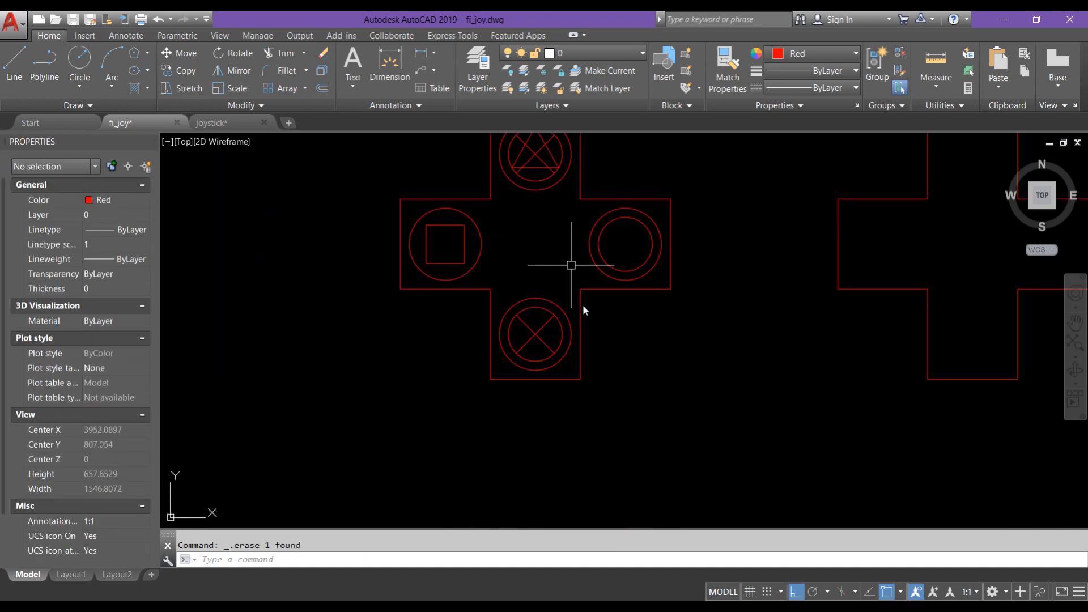
{"action": "scroll", "coordinate": [532, 162], "scroll_direction": "up", "scroll_amount": 3}
{"action": "middle_click_drag", "start_coordinate": [510, 192], "coordinate": [549, 262]}
{"action": "scroll", "coordinate": [550, 261], "scroll_direction": "up", "scroll_amount": 4}
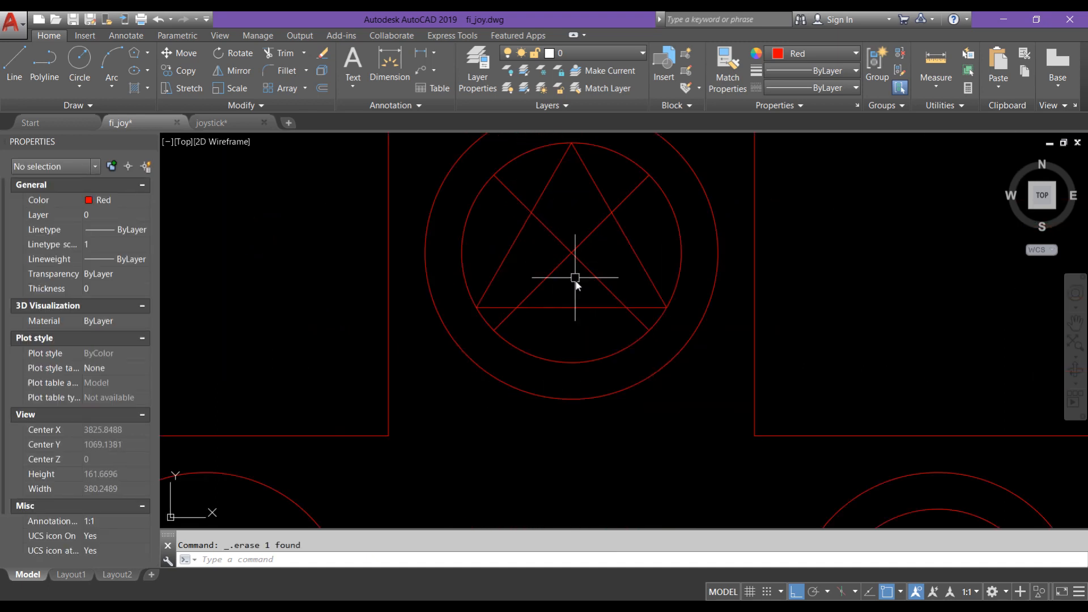
{"action": "left_click", "coordinate": [578, 283]}
{"action": "left_click", "coordinate": [558, 236]}
{"action": "key", "text": "Delete"}
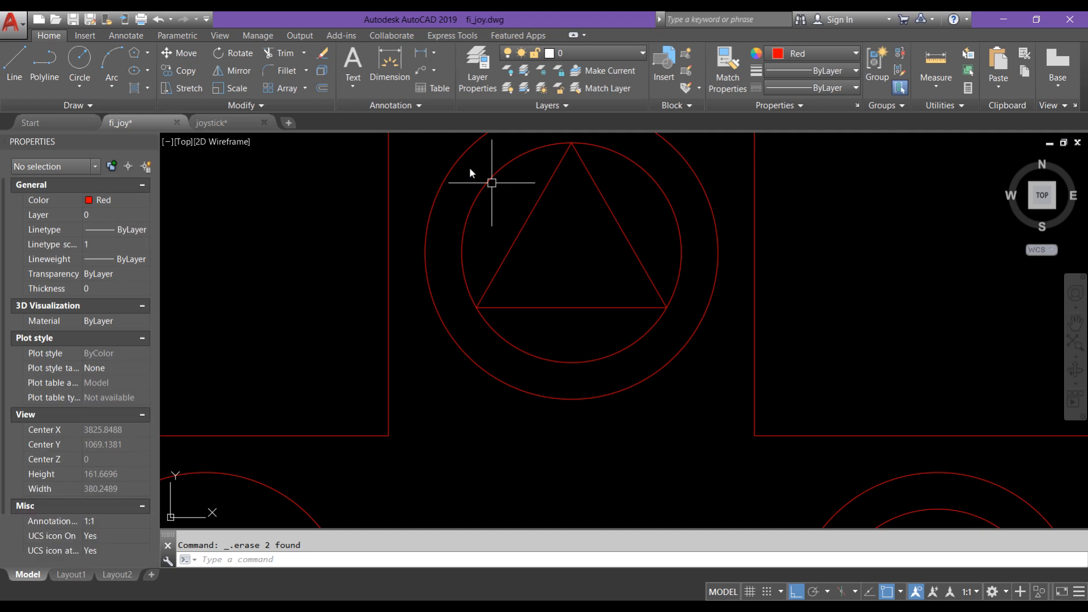
{"action": "left_click", "coordinate": [485, 183]}
{"action": "key", "text": "Delete"}
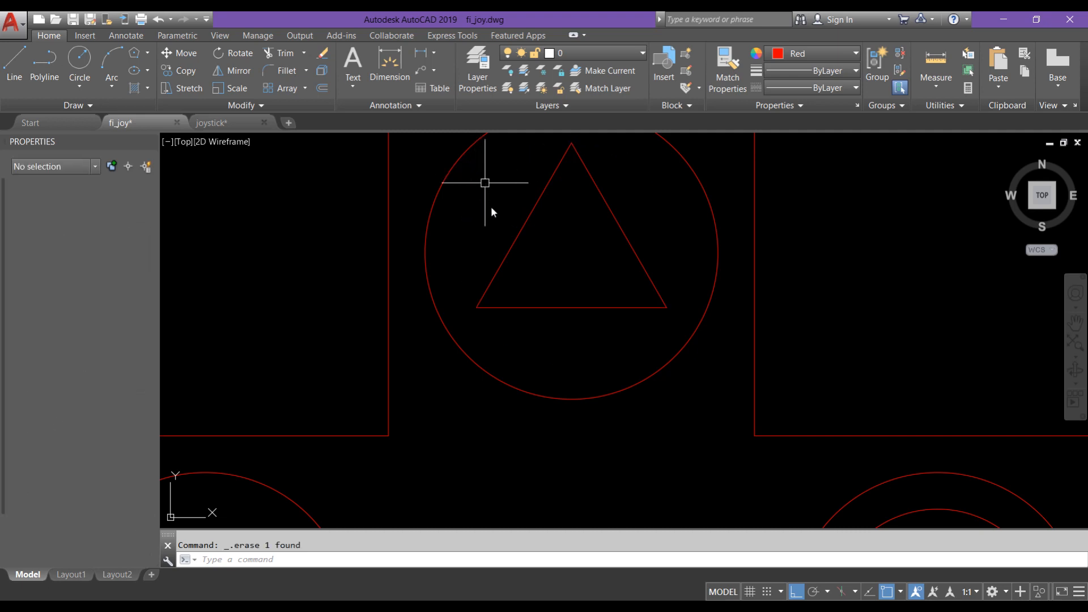
Erase the inner circle of the lower arm's button, keeping its crossing diagonals and outer circle
{"action": "scroll", "coordinate": [532, 339], "scroll_direction": "down", "scroll_amount": 8}
{"action": "middle_click_drag", "start_coordinate": [543, 379], "coordinate": [553, 262]}
{"action": "scroll", "coordinate": [549, 315], "scroll_direction": "up", "scroll_amount": 5}
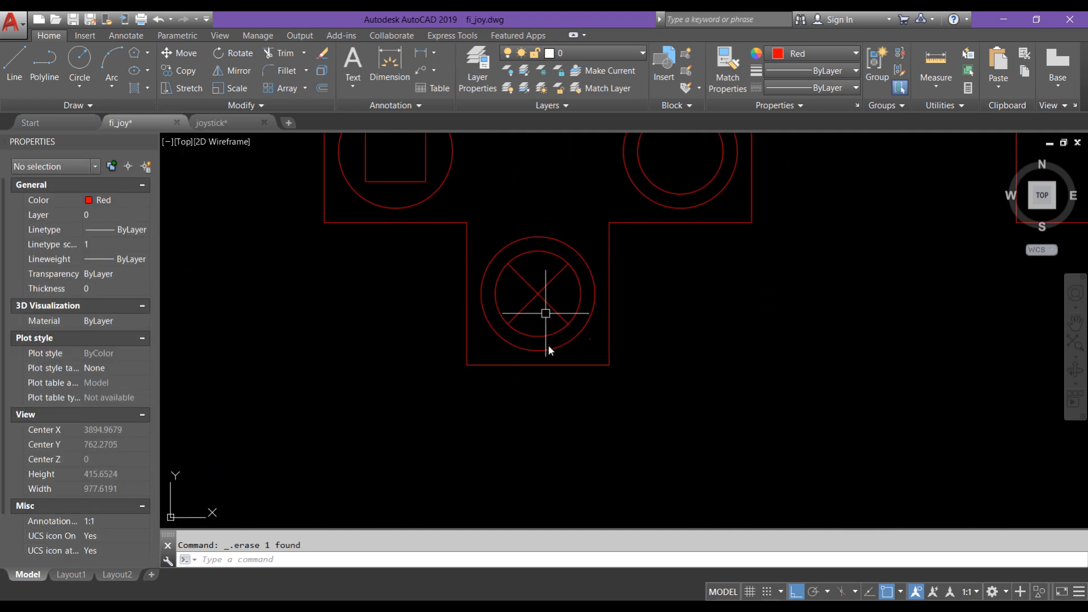
{"action": "left_click", "coordinate": [542, 336]}
{"action": "key", "text": "Delete"}
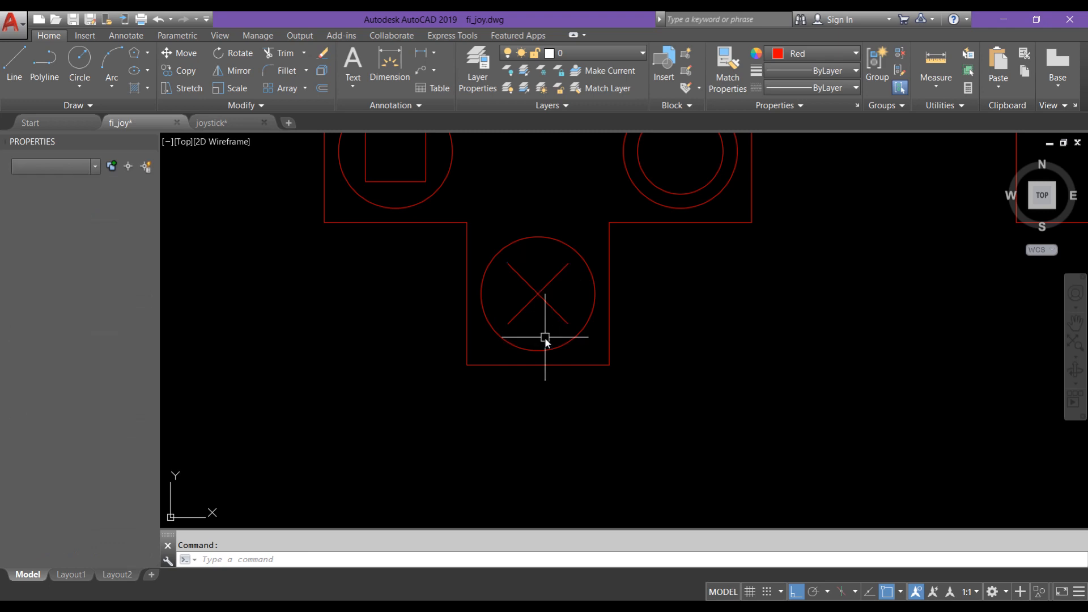
Fillet all corners of the cross outline holding the four buttons as a polyline, with radius 15
{"action": "scroll", "coordinate": [551, 338], "scroll_direction": "down", "scroll_amount": 4}
{"action": "middle_click_drag", "start_coordinate": [551, 338], "coordinate": [640, 388]}
{"action": "type", "text": "f"}
{"action": "key", "text": "Return"}
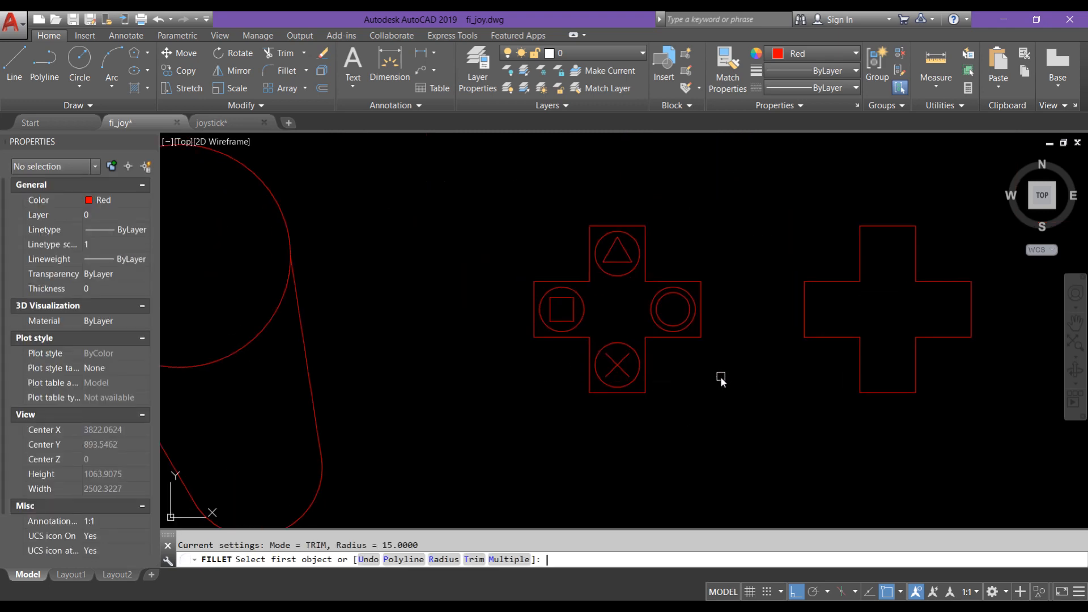
{"action": "type", "text": "p"}
{"action": "key", "text": "Return"}
{"action": "type", "text": "r"}
{"action": "key", "text": "Return"}
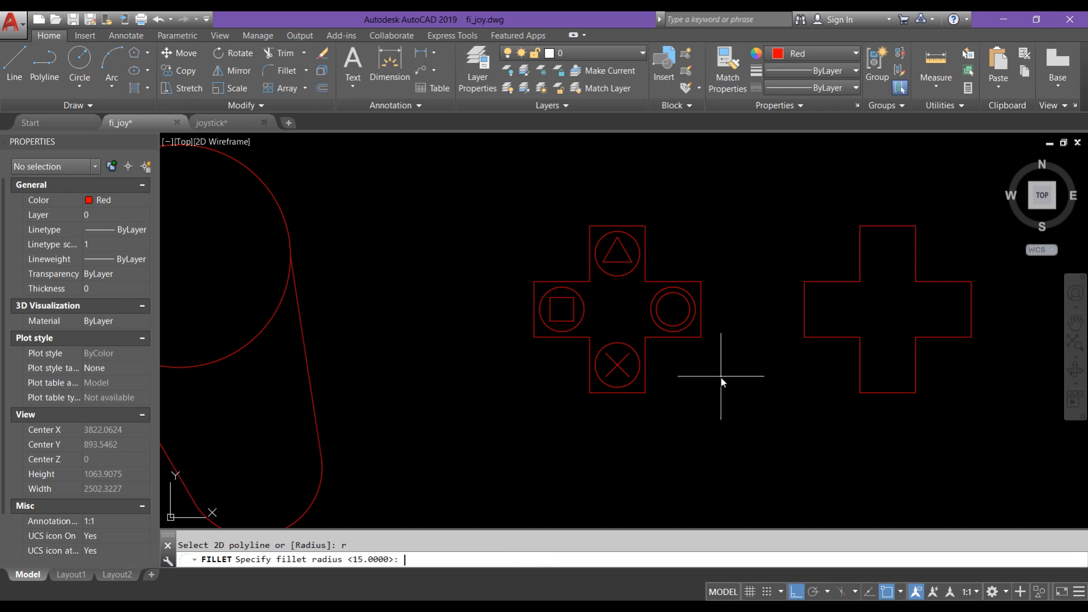
{"action": "type", "text": "15"}
{"action": "key", "text": "Return"}
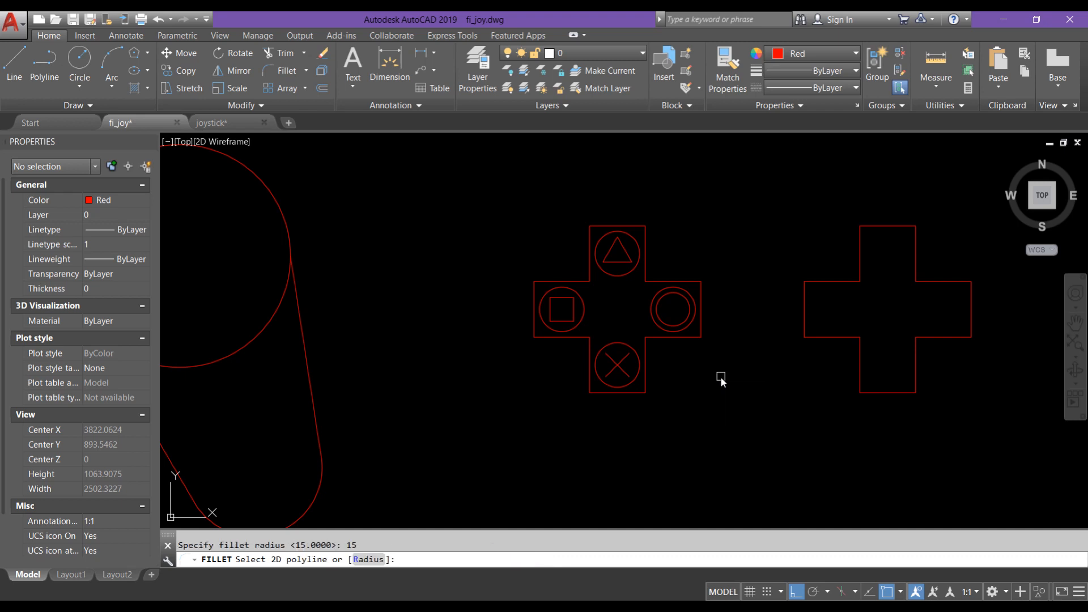
{"action": "left_click", "coordinate": [641, 345]}
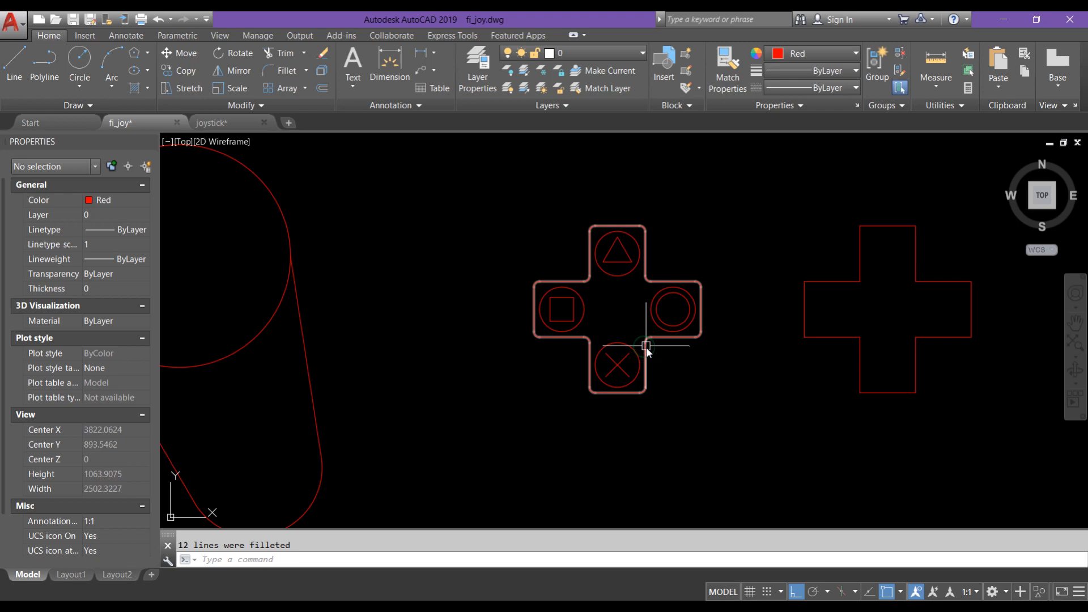
Move the rounded cross with its four buttons from its centre to the centre of the joystick's right large circle
{"action": "left_click", "coordinate": [716, 425]}
{"action": "left_click", "coordinate": [471, 208]}
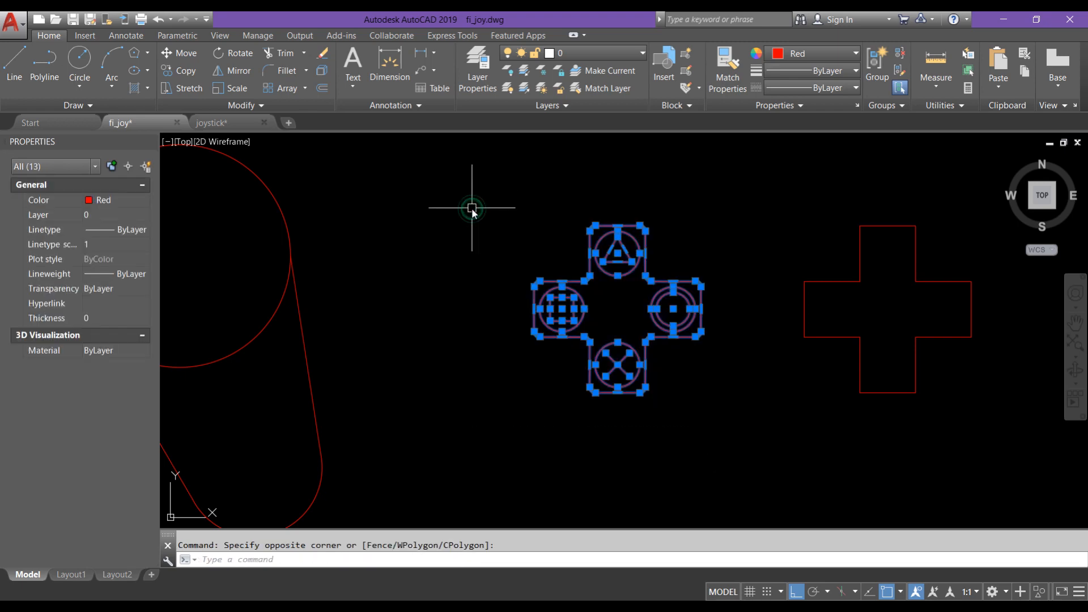
{"action": "type", "text": "m"}
{"action": "key", "text": "Return"}
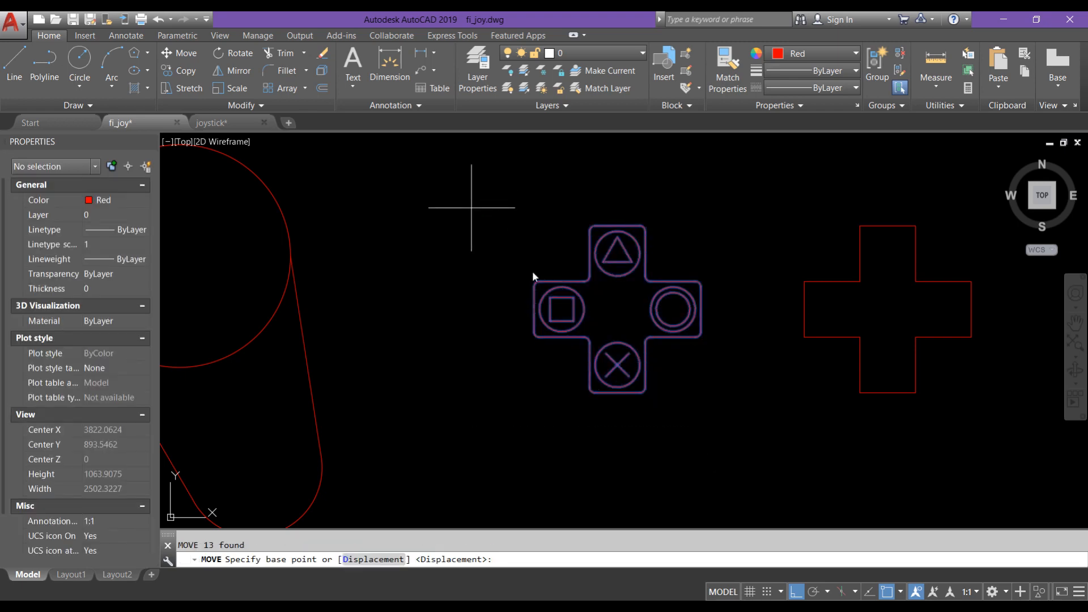
{"action": "left_click", "coordinate": [617, 310]}
{"action": "scroll", "coordinate": [614, 309], "scroll_direction": "down", "scroll_amount": 5}
{"action": "scroll", "coordinate": [522, 293], "scroll_direction": "up", "scroll_amount": 6}
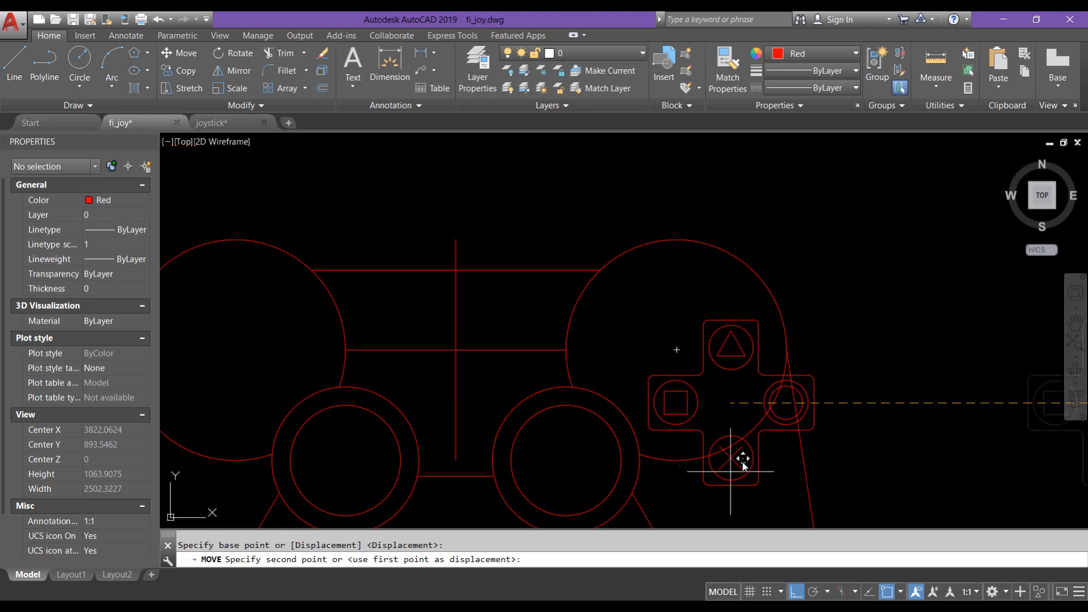
{"action": "left_click", "coordinate": [674, 351]}
Offset the end edge of the plain cross's lower arm inward by 75
{"action": "scroll", "coordinate": [762, 335], "scroll_direction": "down", "scroll_amount": 2}
{"action": "middle_click_drag", "start_coordinate": [852, 340], "coordinate": [518, 267]}
{"action": "scroll", "coordinate": [699, 288], "scroll_direction": "up", "scroll_amount": 2}
{"action": "middle_click_drag", "start_coordinate": [689, 287], "coordinate": [689, 321]}
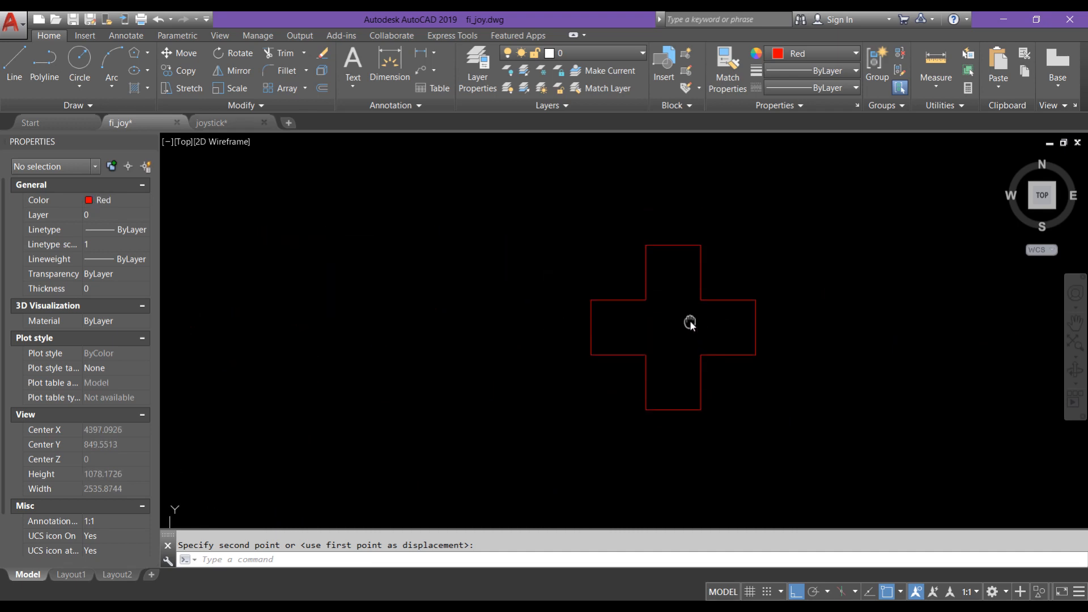
{"action": "key", "text": "ctrl+z"}
{"action": "type", "text": "o"}
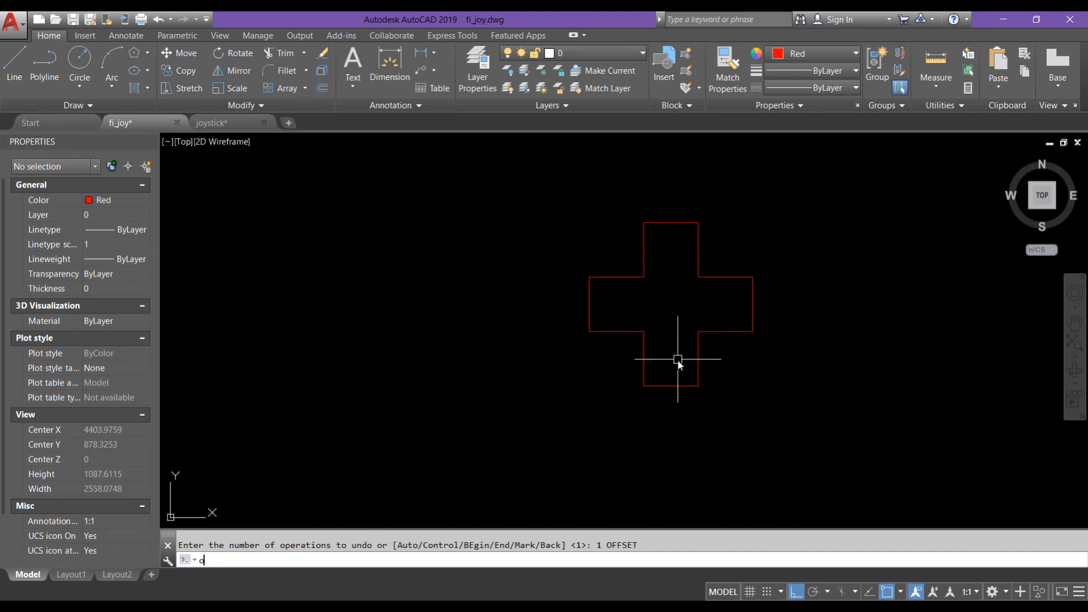
{"action": "key", "text": "Return"}
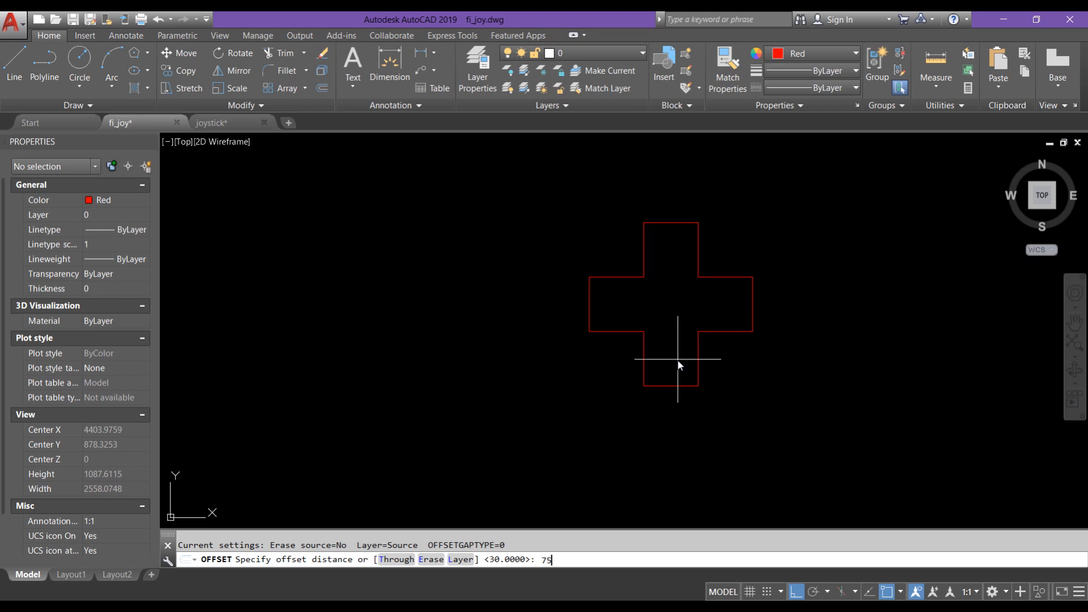
{"action": "key", "text": "Return"}
{"action": "left_click", "coordinate": [679, 387]}
{"action": "left_click", "coordinate": [680, 319]}
{"action": "key", "text": "Return"}
Offset both side edges of the plain cross's lower arm inward by 30
{"action": "type", "text": "30"}
{"action": "key", "text": "Return"}
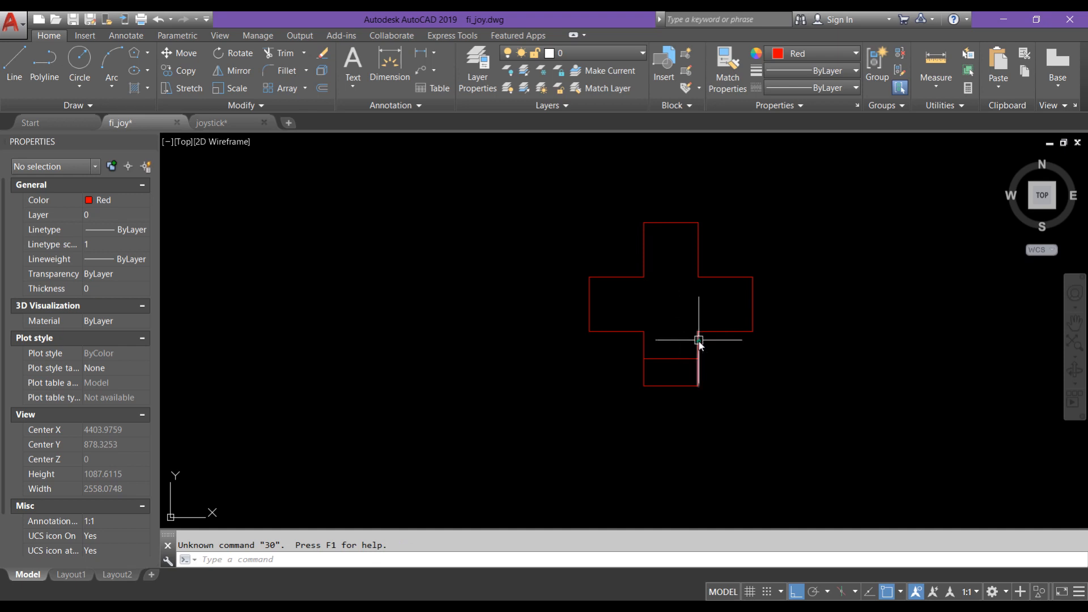
{"action": "left_click", "coordinate": [698, 340]}
{"action": "key", "text": "Return"}
{"action": "type", "text": "30"}
{"action": "key", "text": "Return"}
{"action": "left_click", "coordinate": [647, 334]}
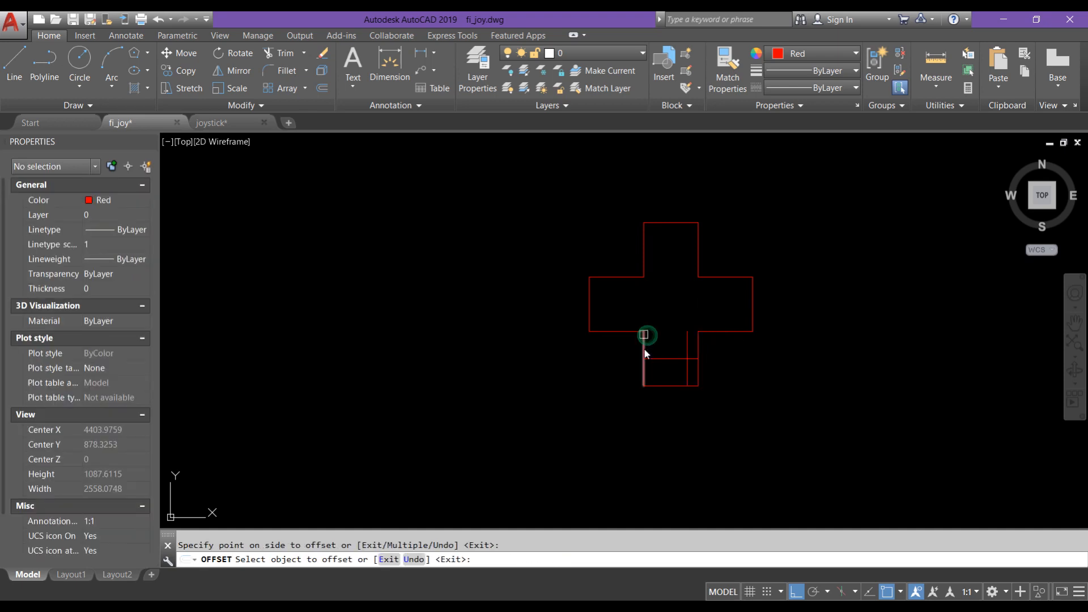
{"action": "left_click", "coordinate": [643, 348]}
{"action": "left_click", "coordinate": [666, 335]}
{"action": "key", "text": "Return"}
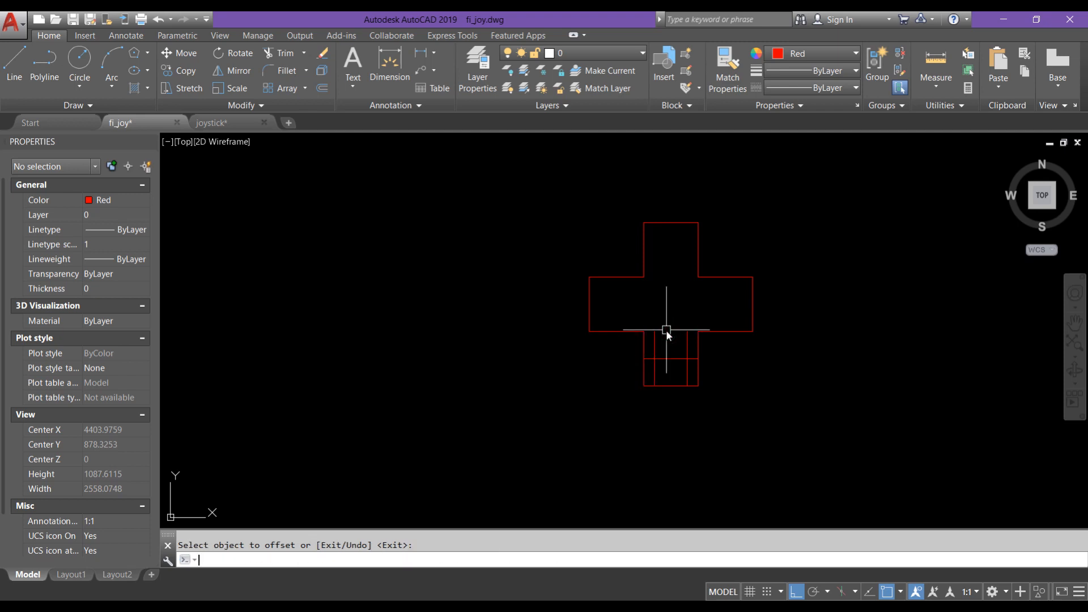
Draw a horizontal line joining the upper ends of the two inner vertical lines in the lower arm
{"action": "type", "text": "l"}
{"action": "key", "text": "Return"}
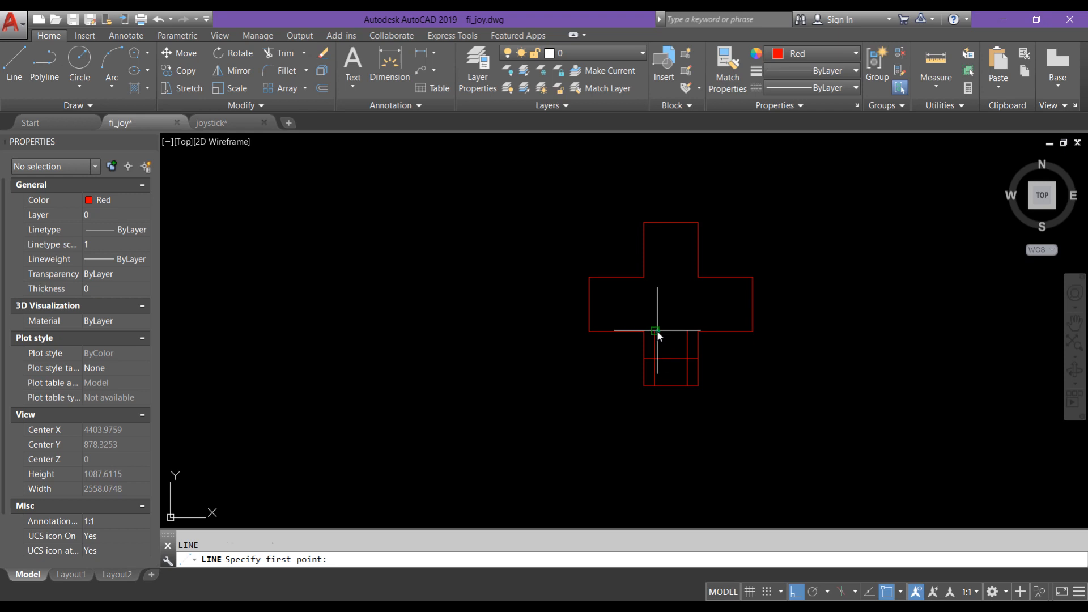
{"action": "left_click", "coordinate": [655, 332]}
{"action": "left_click", "coordinate": [687, 333]}
{"action": "key", "text": "Return"}
Draw a 45-unit vertical line upward from the midpoint of the horizontal line joining the inner verticals
{"action": "type", "text": "l"}
{"action": "key", "text": "Return"}
{"action": "left_click", "coordinate": [670, 335]}
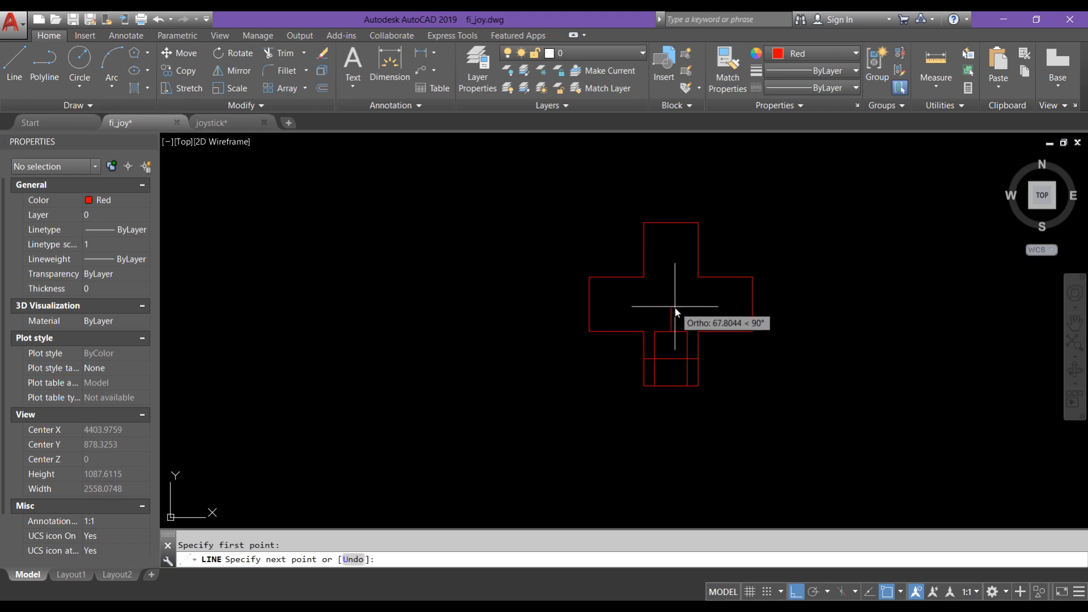
{"action": "type", "text": "45"}
{"action": "key", "text": "Return"}
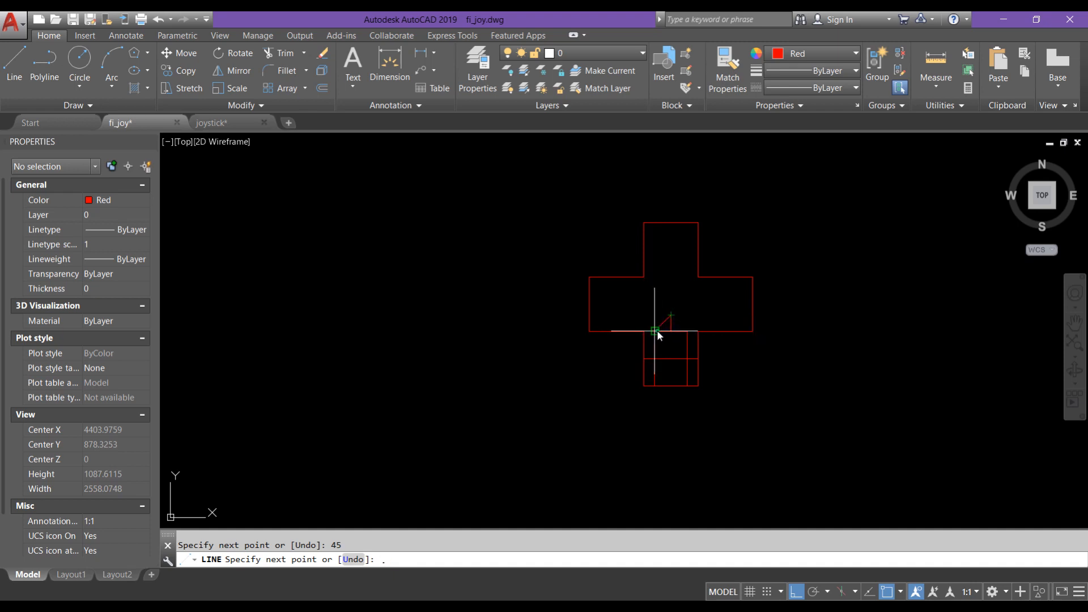
{"action": "key", "text": "Return"}
{"action": "key", "text": "Return"}
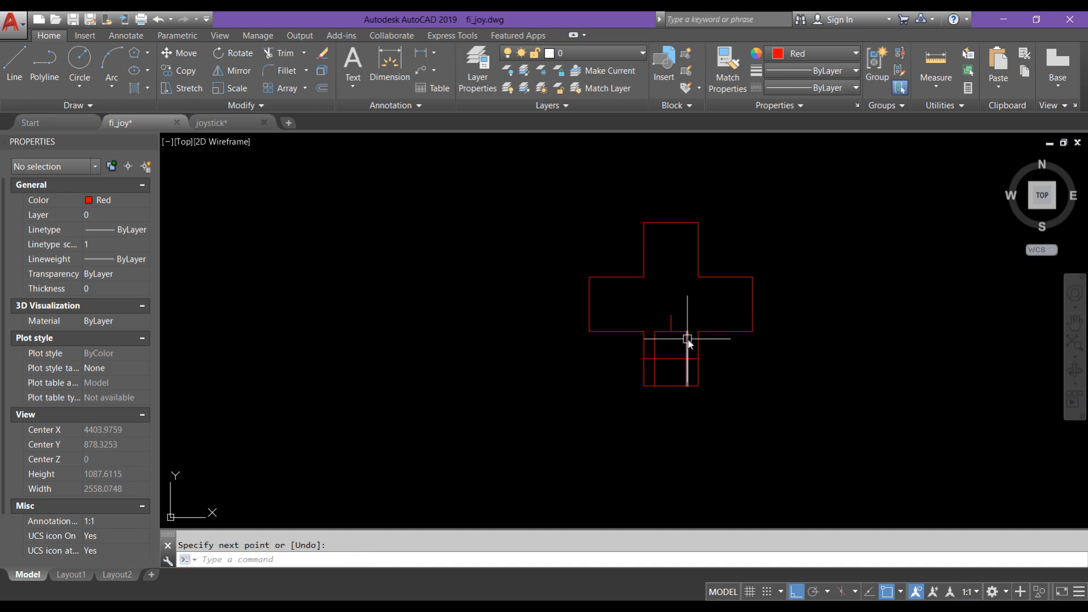
Draw sloping lines from the 45-unit vertical's upper end to both ends of the horizontal line, forming a pointed tip
{"action": "key", "text": "Return"}
{"action": "left_click", "coordinate": [671, 317]}
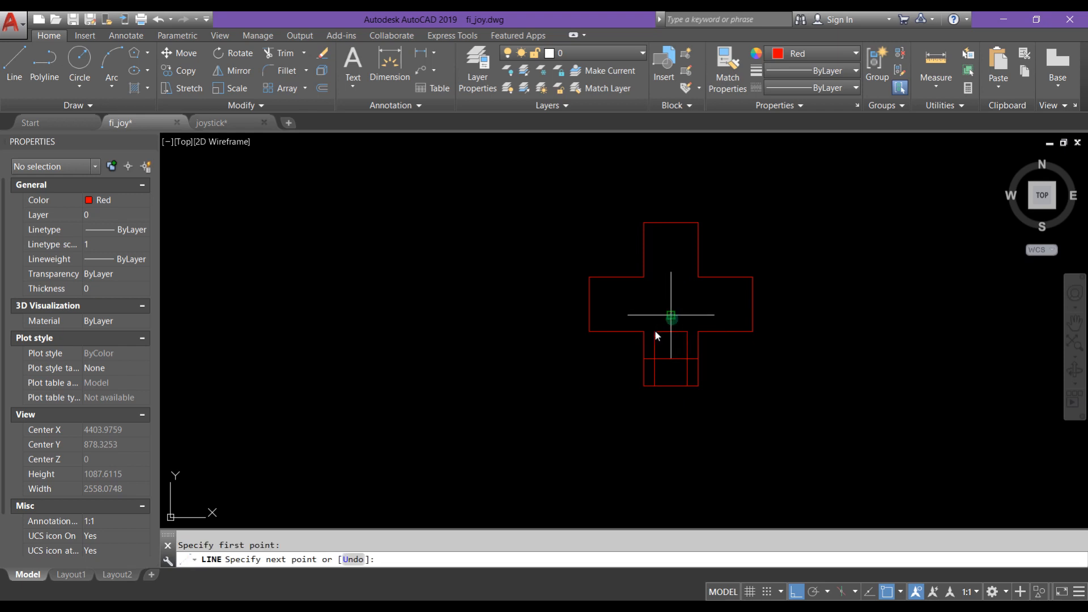
{"action": "key", "text": "Return"}
{"action": "key", "text": "Return"}
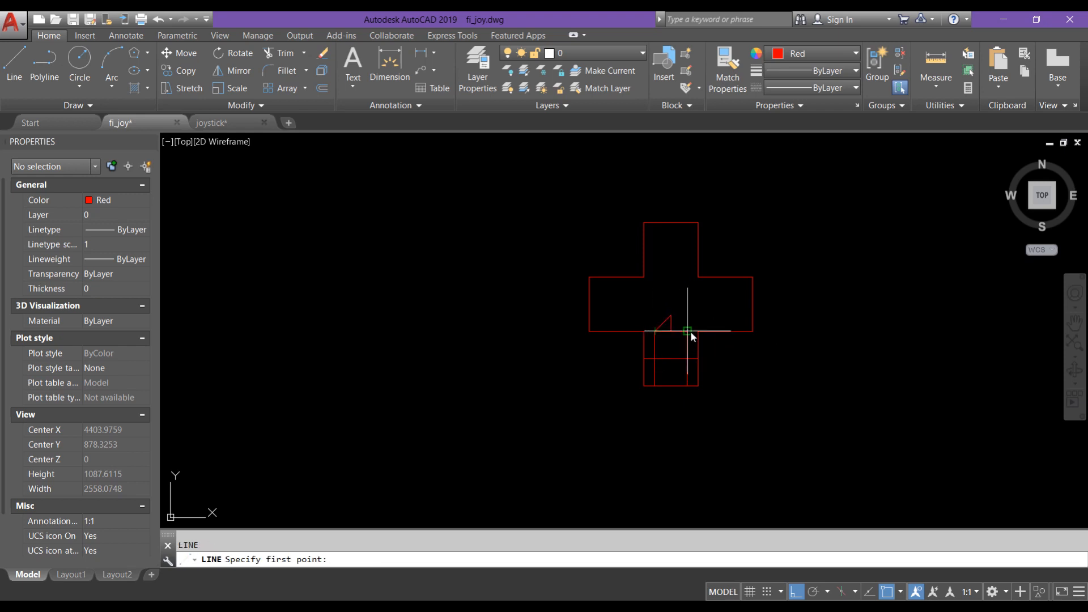
{"action": "left_click", "coordinate": [690, 331]}
{"action": "left_click", "coordinate": [671, 317]}
{"action": "key", "text": "Return"}
{"action": "left_click", "coordinate": [666, 300]}
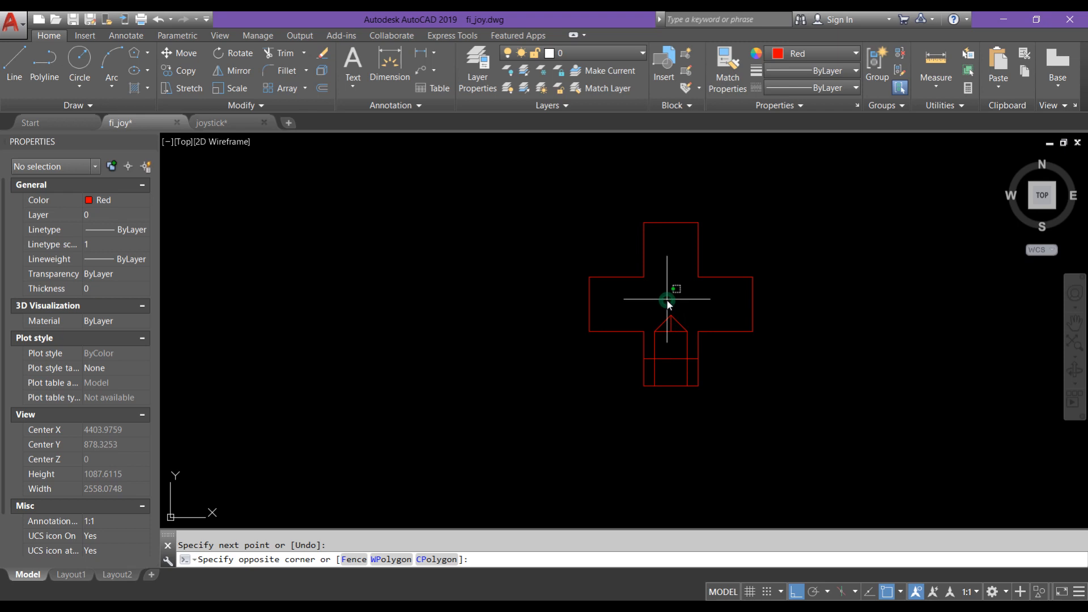
{"action": "left_click", "coordinate": [675, 293]}
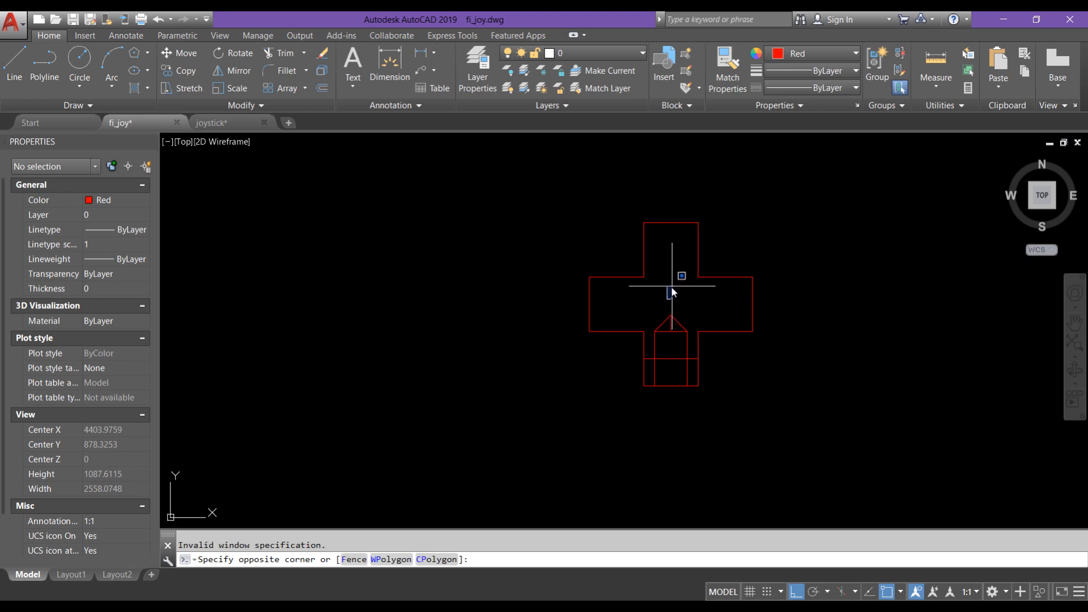
{"action": "key", "text": "Escape"}
Draw a line 20 down from the midpoint of the lower arm's middle horizontal line, continuing 30 to the left
{"action": "scroll", "coordinate": [668, 368], "scroll_direction": "up", "scroll_amount": 5}
{"action": "type", "text": "l"}
{"action": "key", "text": "Return"}
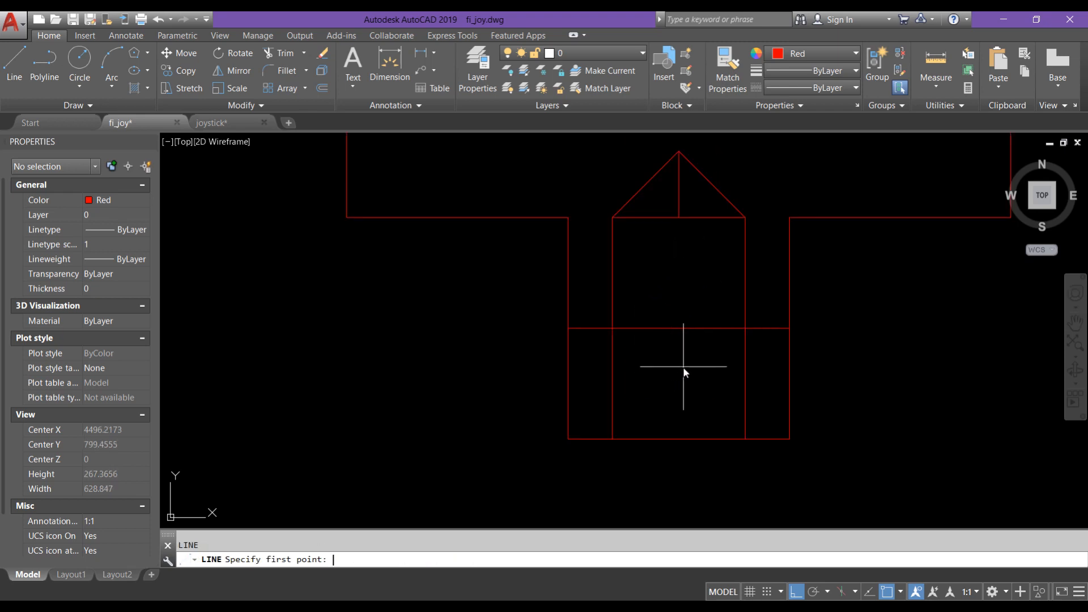
{"action": "left_click", "coordinate": [680, 329]}
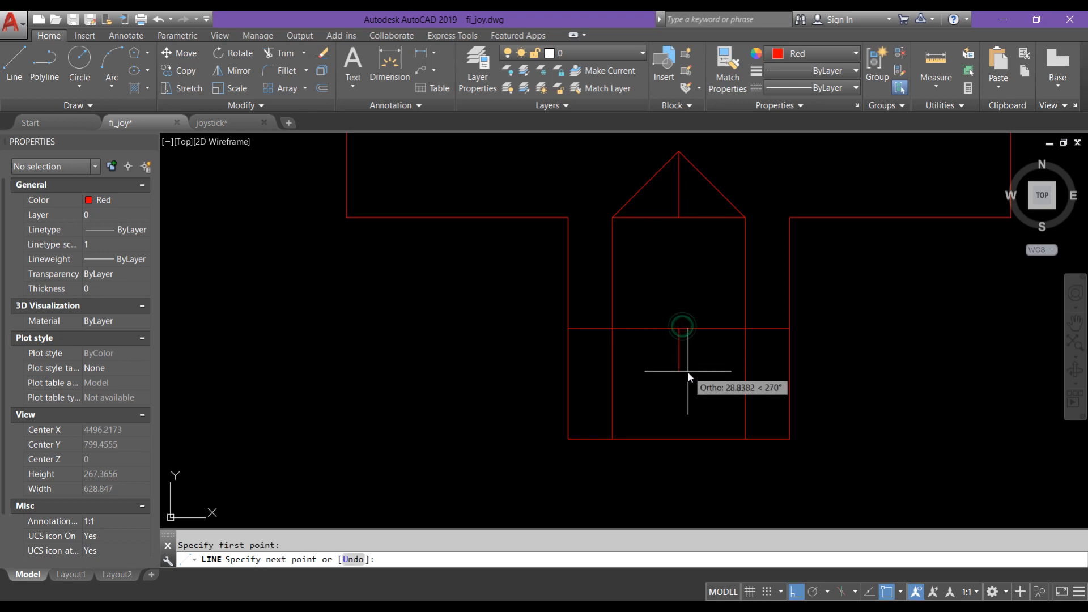
{"action": "type", "text": "20"}
{"action": "key", "text": "Return"}
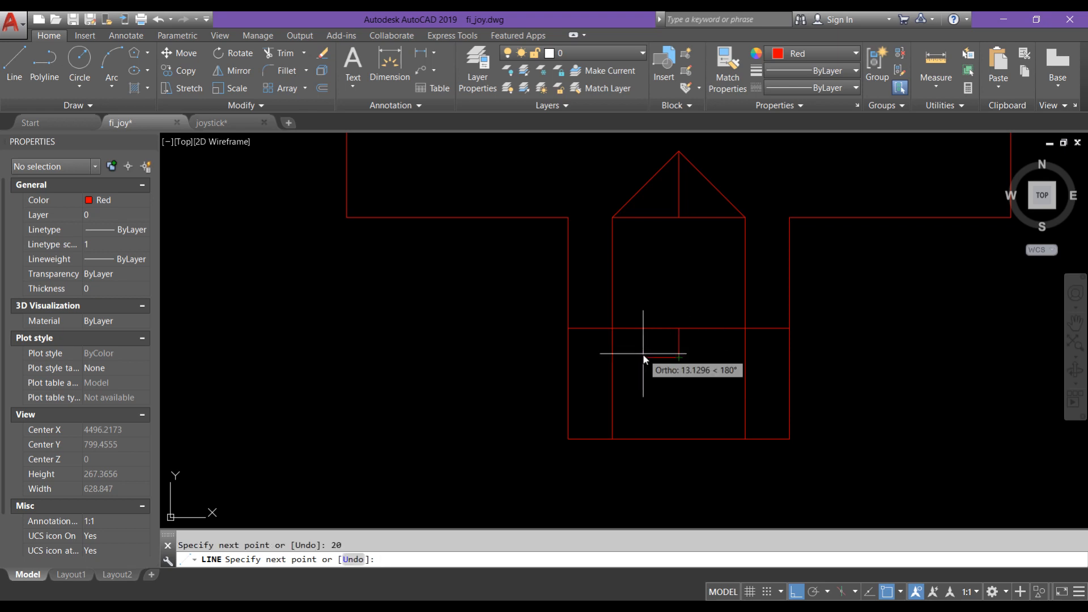
{"action": "type", "text": "30"}
{"action": "key", "text": "Return"}
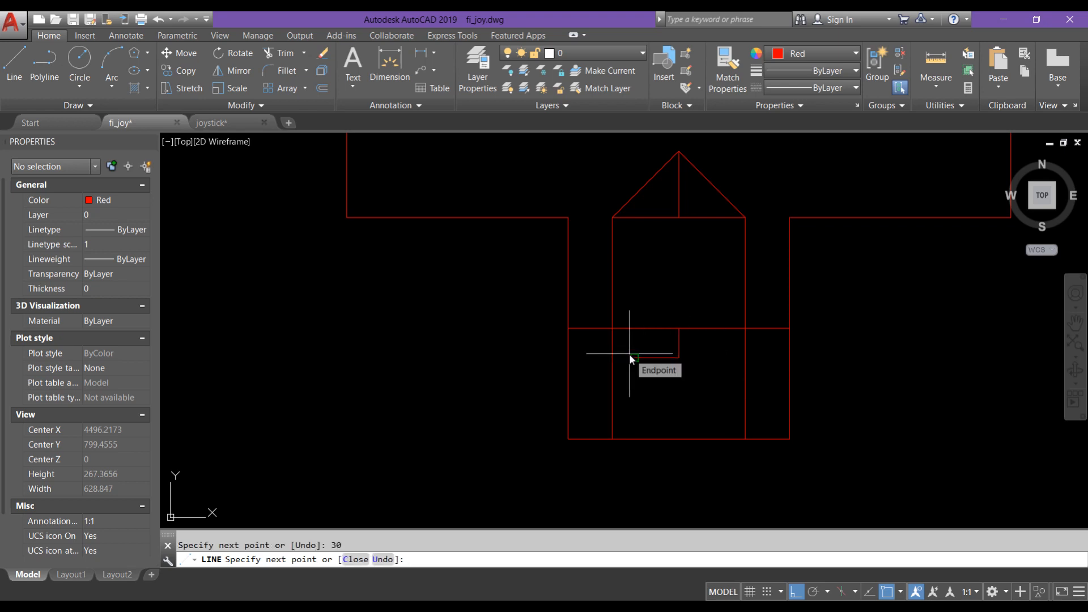
{"action": "key", "text": "Return"}
Draw a line 32 down from the corner of the short lines, closing with a slope to the 30-unit line's left end
{"action": "key", "text": "Return"}
{"action": "left_click", "coordinate": [679, 358]}
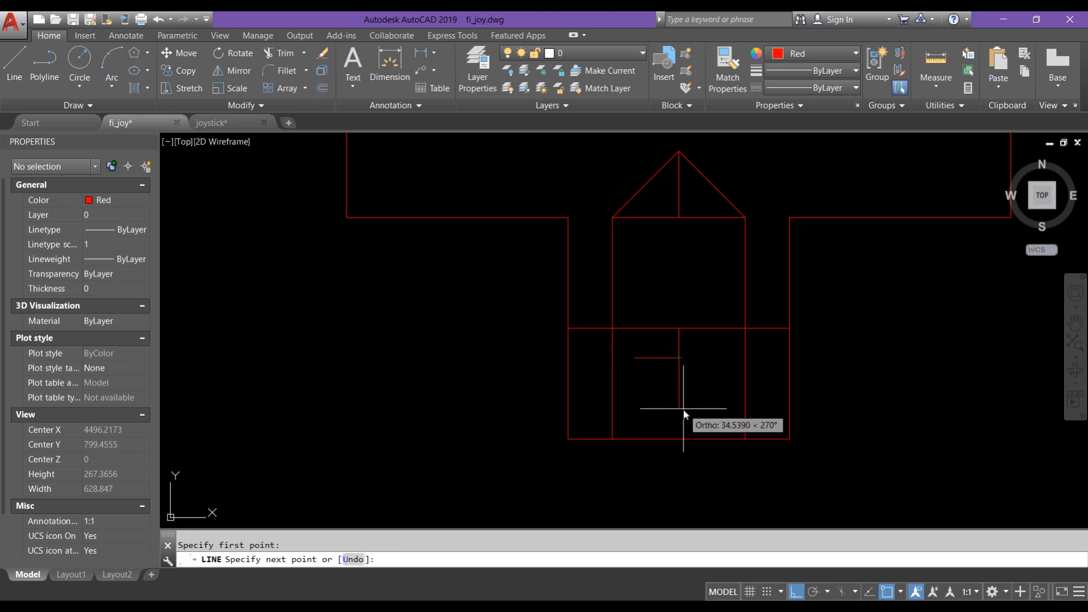
{"action": "type", "text": "32"}
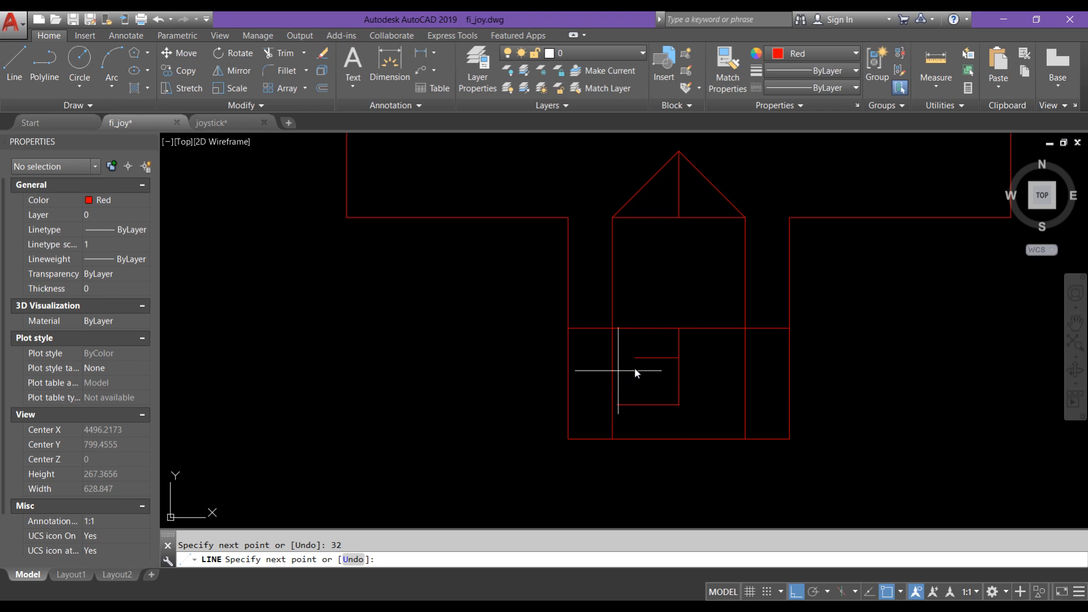
{"action": "left_click", "coordinate": [635, 358]}
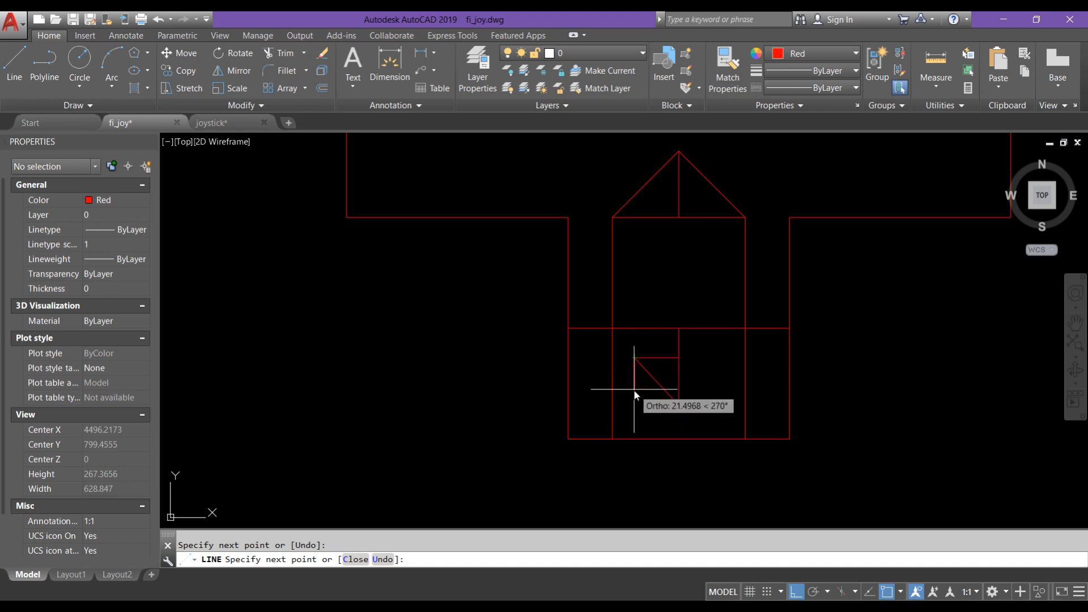
{"action": "key", "text": "Return"}
Mirror the half arrow's horizontal and sloping lines about the vertical centre line, keeping the originals
{"action": "left_click", "coordinate": [662, 397]}
{"action": "left_click", "coordinate": [637, 354]}
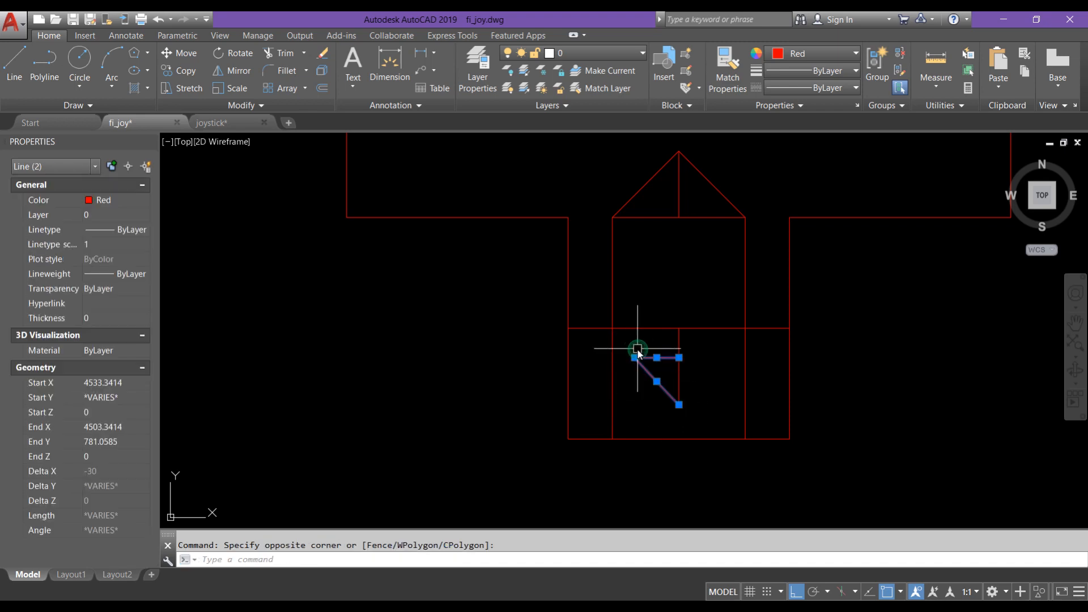
{"action": "type", "text": "mi"}
{"action": "key", "text": "Return"}
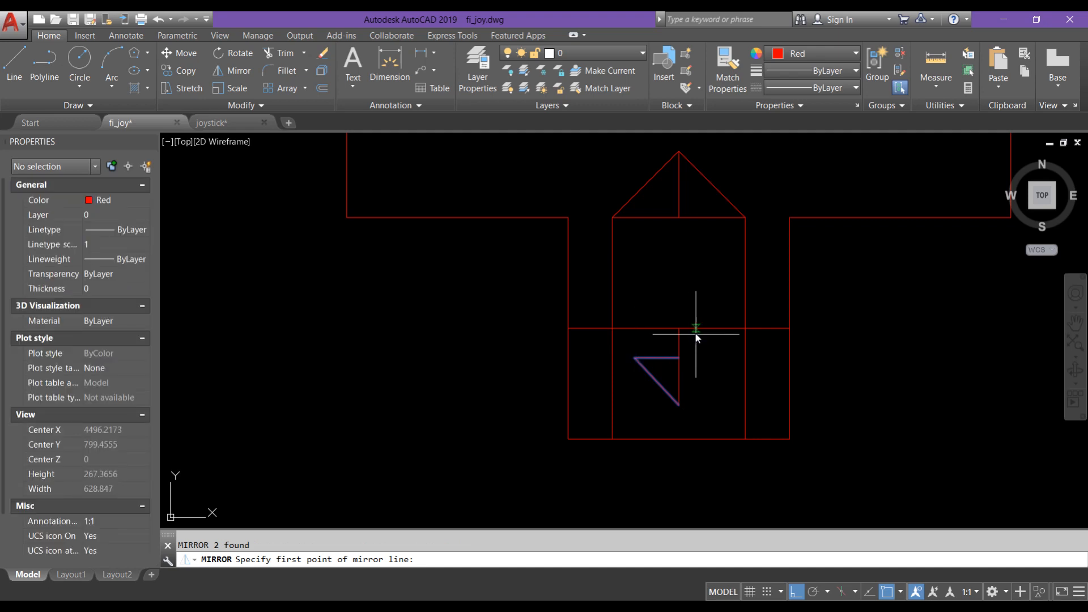
{"action": "left_click", "coordinate": [679, 328]}
{"action": "left_click", "coordinate": [679, 404]}
{"action": "key", "text": "Return"}
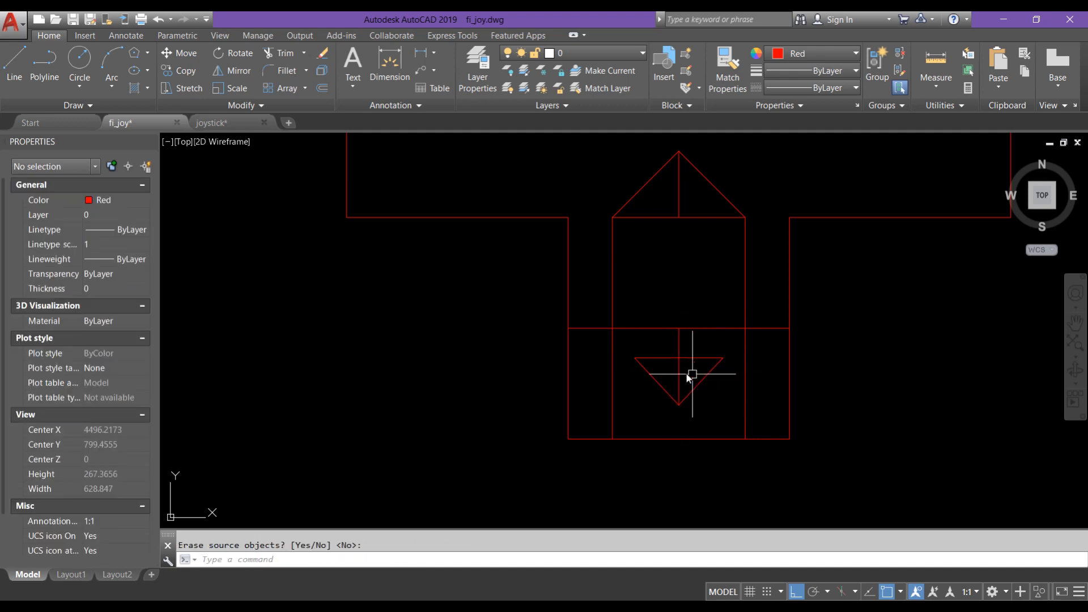
Erase the vertical construction lines through the small triangle and the pointed tip, plus the tip's horizontal base line
{"action": "left_click", "coordinate": [680, 371]}
{"action": "left_click", "coordinate": [679, 338]}
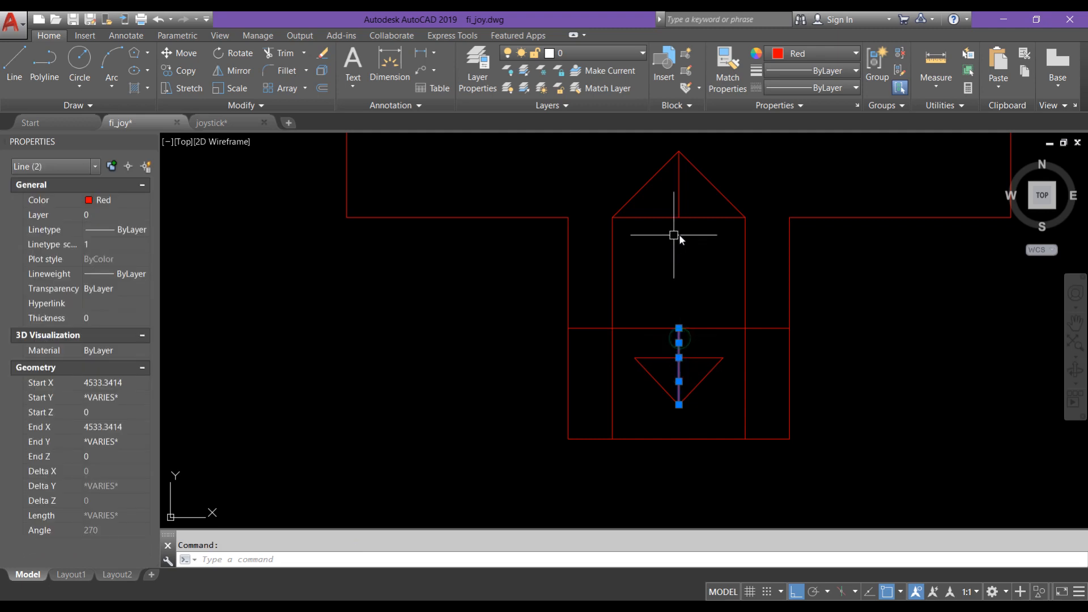
{"action": "left_click", "coordinate": [679, 240]}
{"action": "left_click", "coordinate": [673, 209]}
{"action": "key", "text": "Delete"}
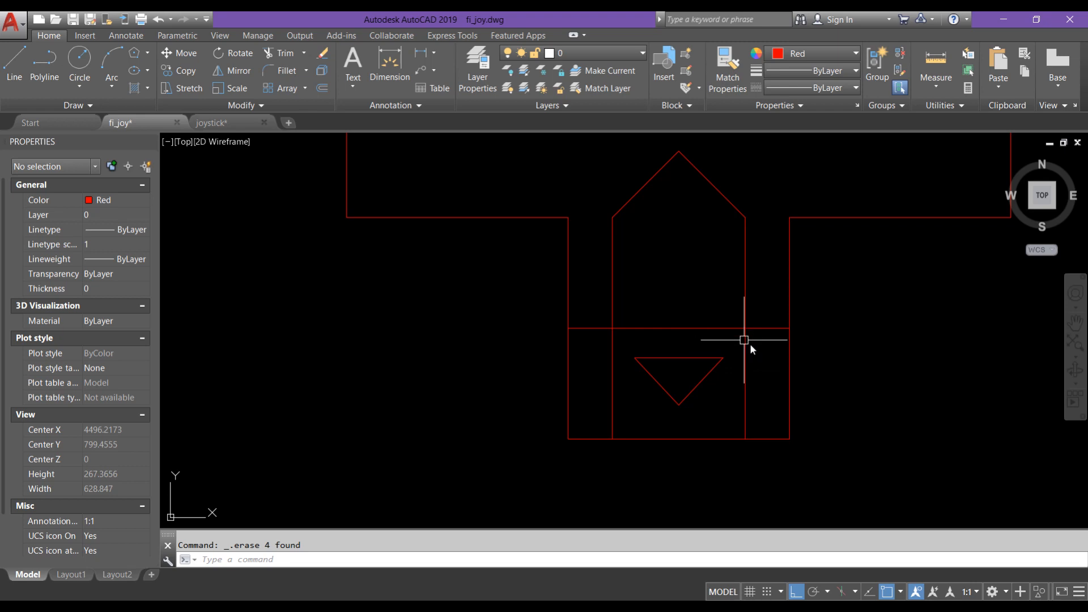
Trim the two vertical lines below the horizontal line, and the horizontal line's ends beyond them, closing the pointed button outline
{"action": "left_click", "coordinate": [754, 340]}
{"action": "left_click", "coordinate": [601, 282]}
{"action": "type", "text": "tr"}
{"action": "key", "text": "Return"}
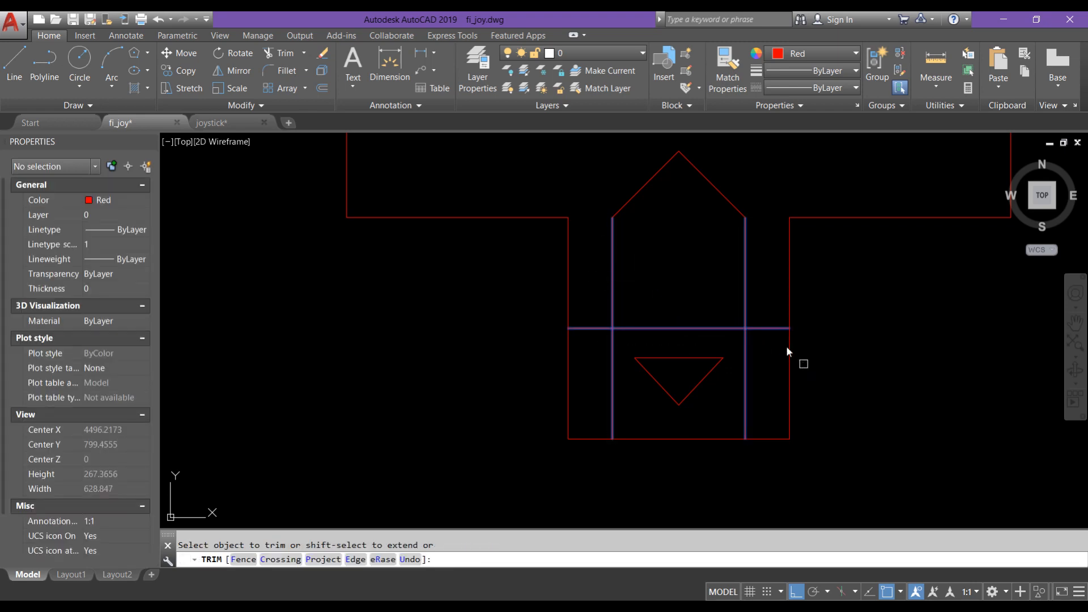
{"action": "left_click", "coordinate": [767, 327]}
{"action": "left_click", "coordinate": [743, 354]}
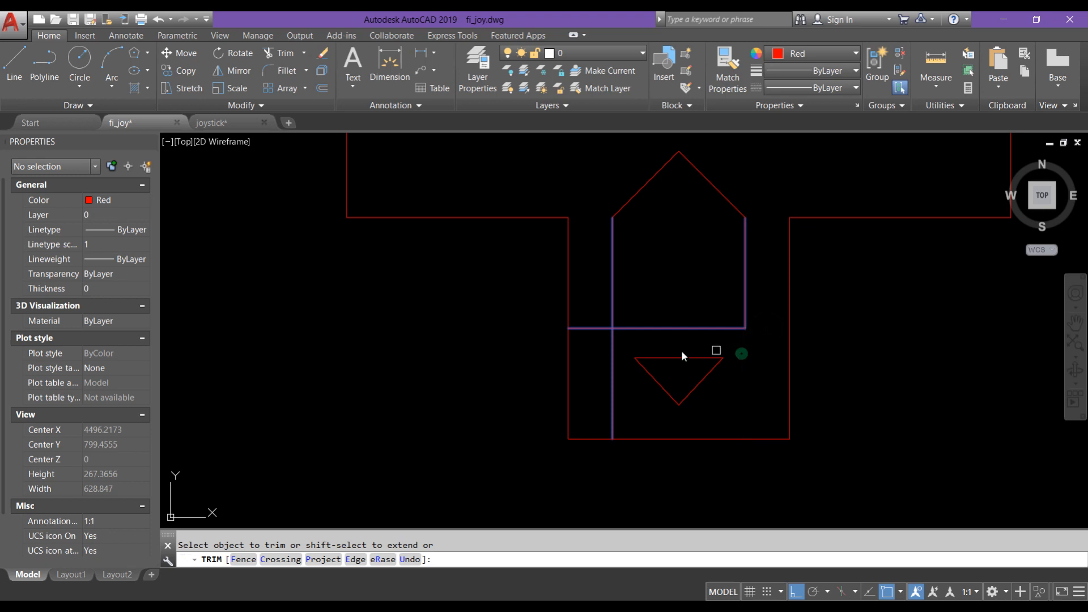
{"action": "left_click", "coordinate": [612, 350]}
{"action": "left_click", "coordinate": [595, 330]}
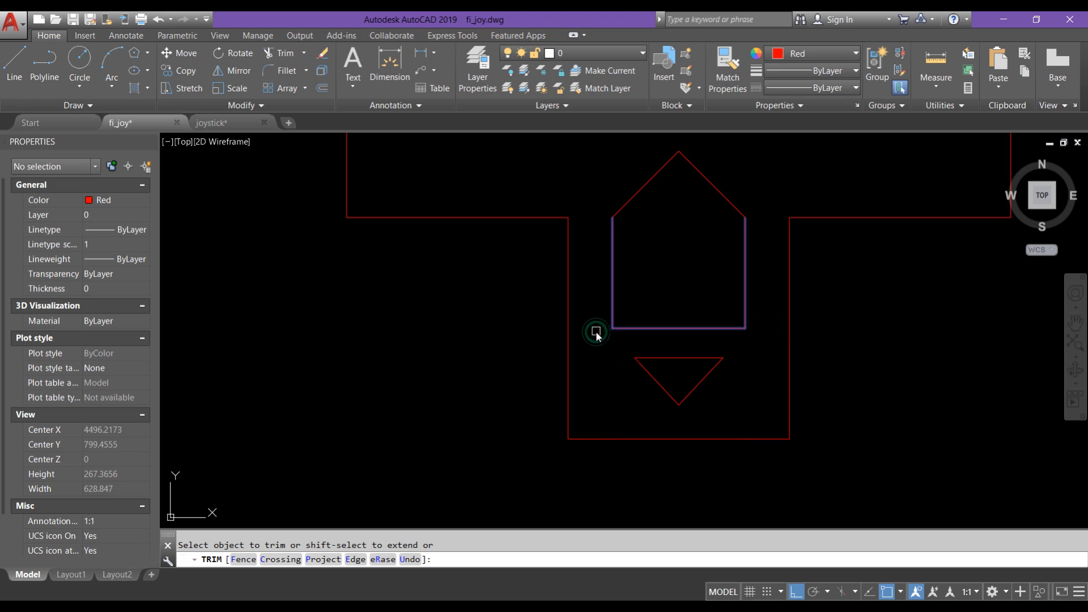
{"action": "key", "text": "Return"}
Join all the lines of the cross, pointed button outline and small triangle into polylines
{"action": "scroll", "coordinate": [589, 332], "scroll_direction": "down", "scroll_amount": 5}
{"action": "scroll", "coordinate": [614, 336], "scroll_direction": "up", "scroll_amount": 1}
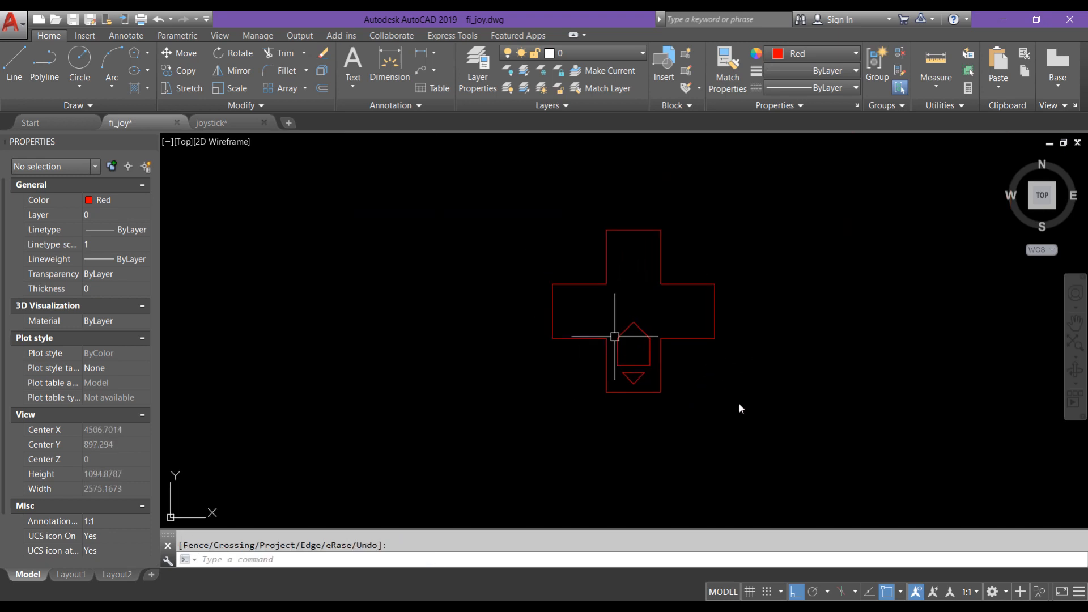
{"action": "left_click", "coordinate": [773, 437]}
{"action": "left_click", "coordinate": [460, 159]}
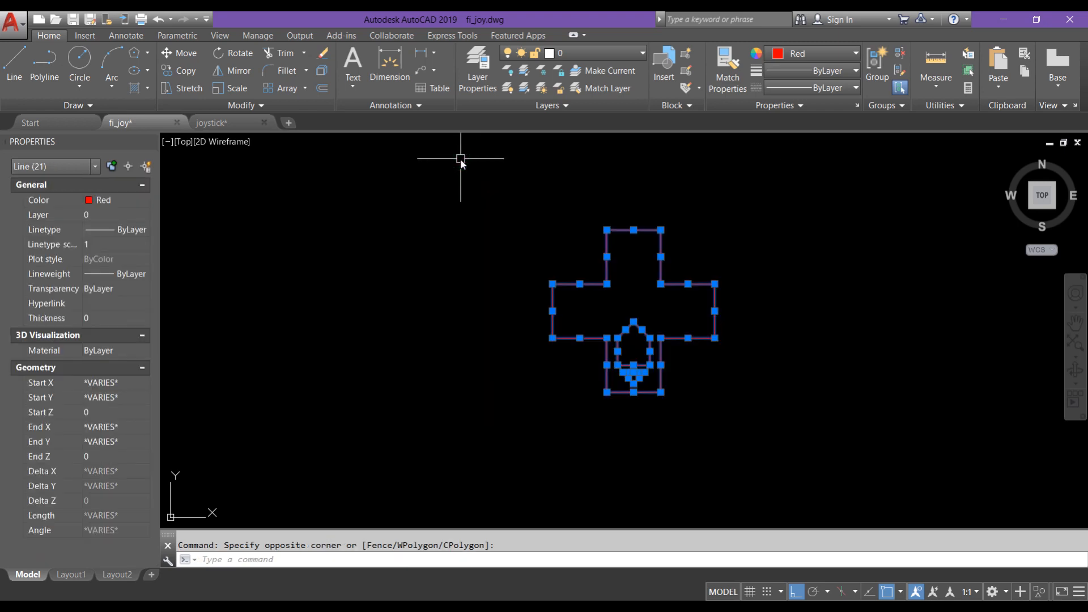
{"action": "type", "text": "j"}
{"action": "key", "text": "Return"}
Fillet all corners of the cross polyline with a radius of 15
{"action": "scroll", "coordinate": [596, 353], "scroll_direction": "up", "scroll_amount": 2}
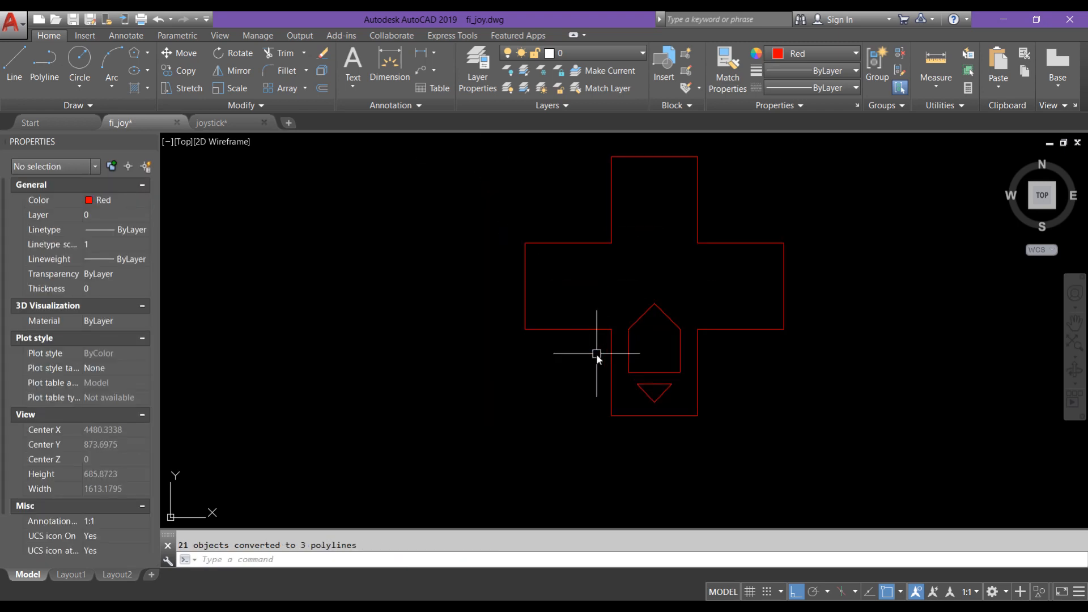
{"action": "type", "text": "f"}
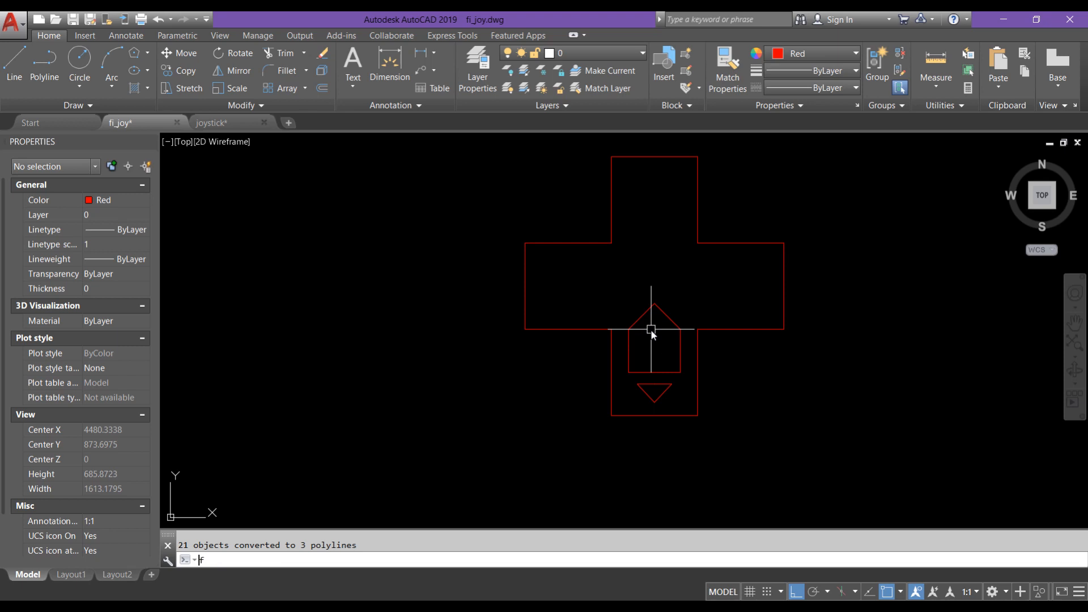
{"action": "key", "text": "Return"}
{"action": "type", "text": "p"}
{"action": "key", "text": "Return"}
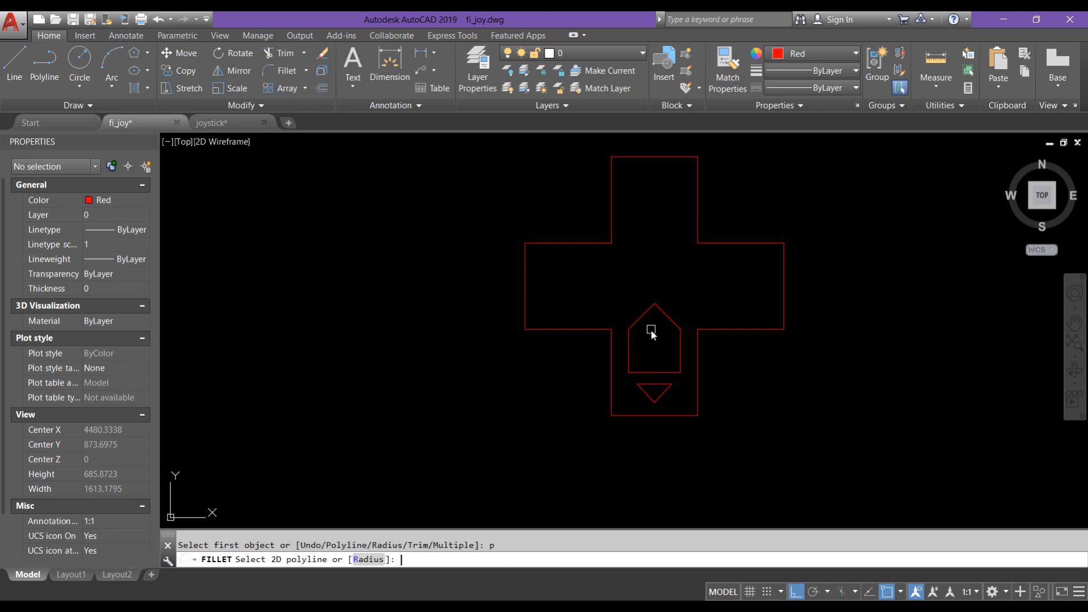
{"action": "type", "text": "r"}
{"action": "key", "text": "Return"}
{"action": "key", "text": "Return"}
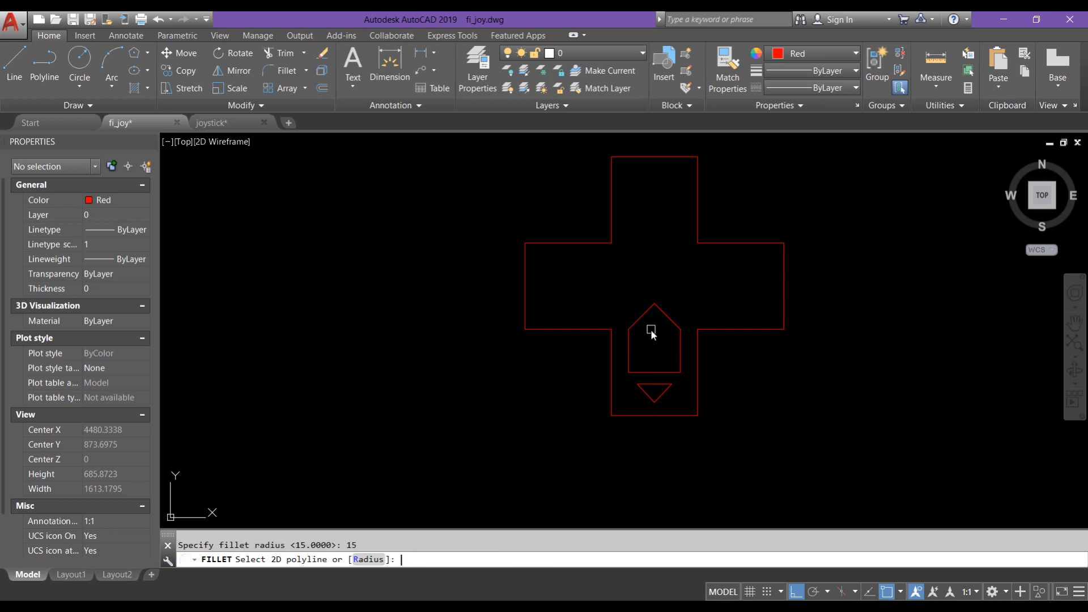
{"action": "left_click", "coordinate": [740, 328]}
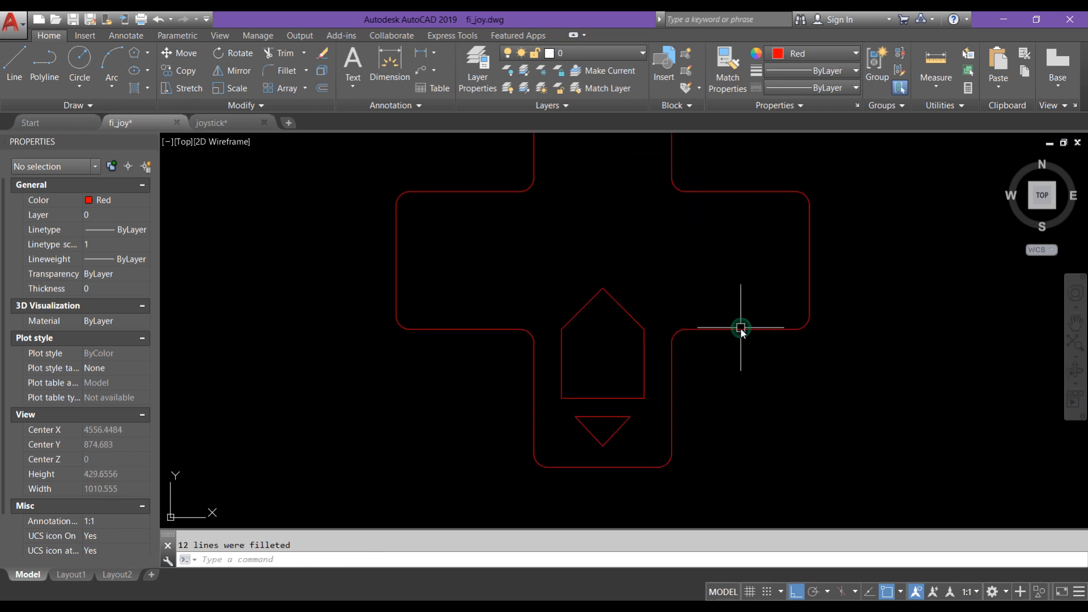
Fillet all corners of the pointed button polyline inside the lower arm with a radius of 15
{"action": "middle_click_drag", "start_coordinate": [740, 327], "coordinate": [725, 319]}
{"action": "middle_click_drag", "start_coordinate": [701, 280], "coordinate": [711, 308]}
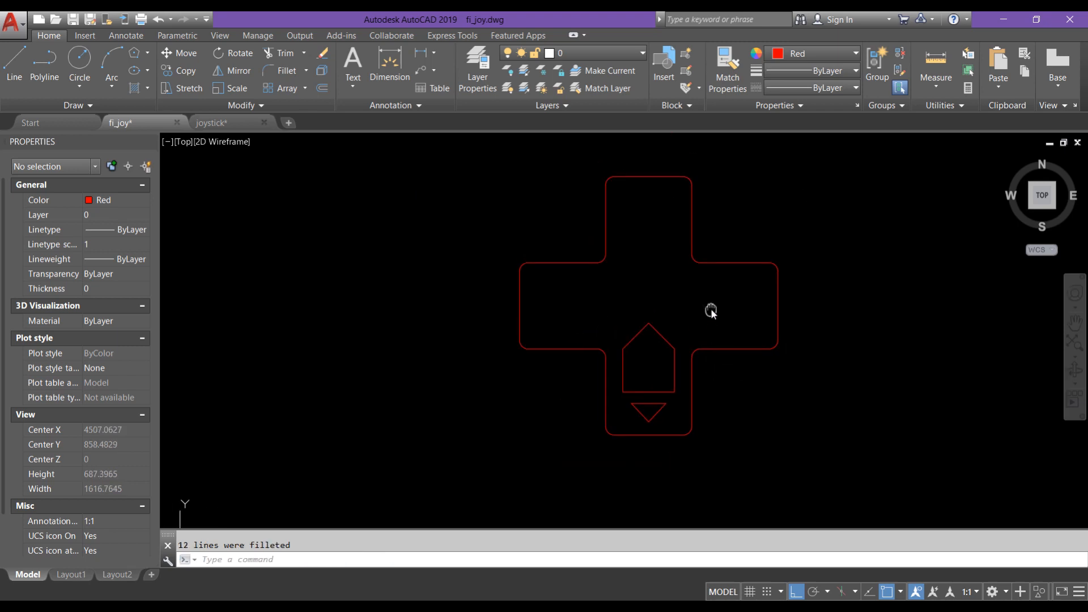
{"action": "key", "text": "Return"}
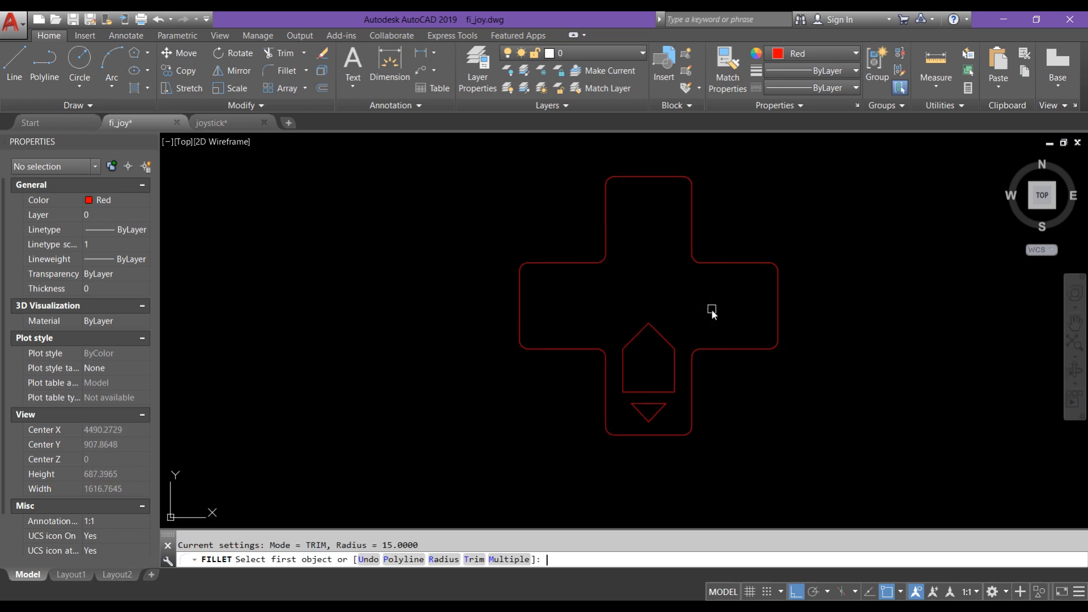
{"action": "type", "text": "p"}
{"action": "key", "text": "Return"}
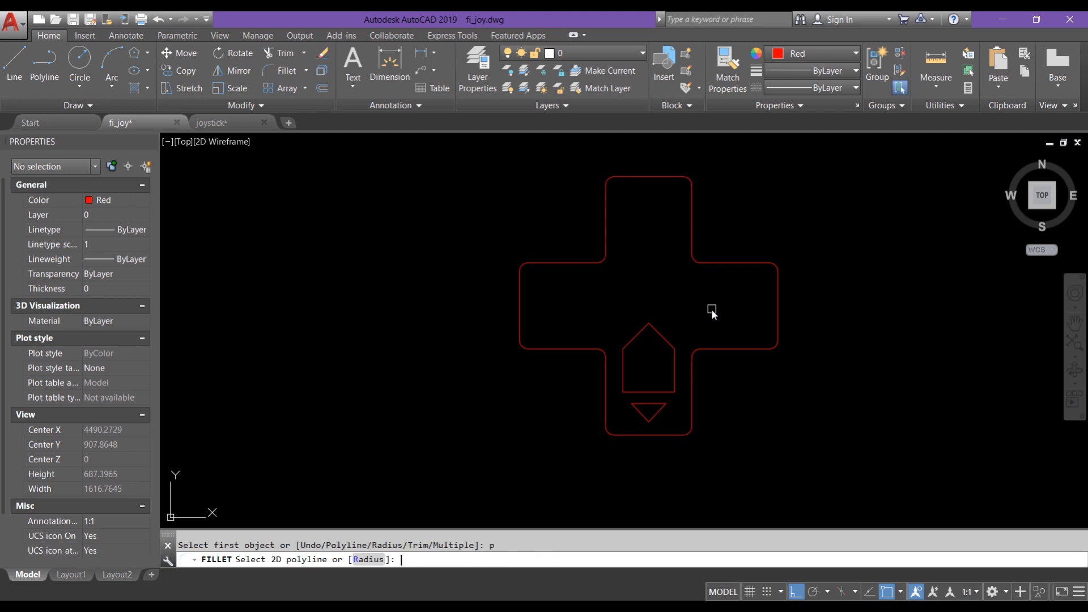
{"action": "key", "text": "Return"}
{"action": "key", "text": "Return"}
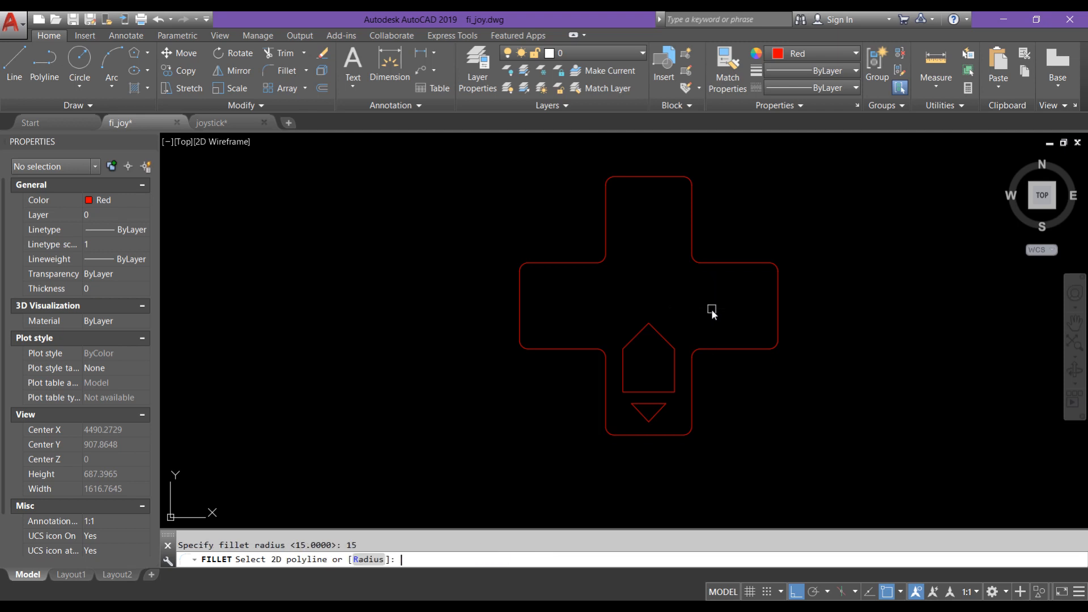
{"action": "left_click", "coordinate": [637, 337]}
{"action": "key", "text": "Return"}
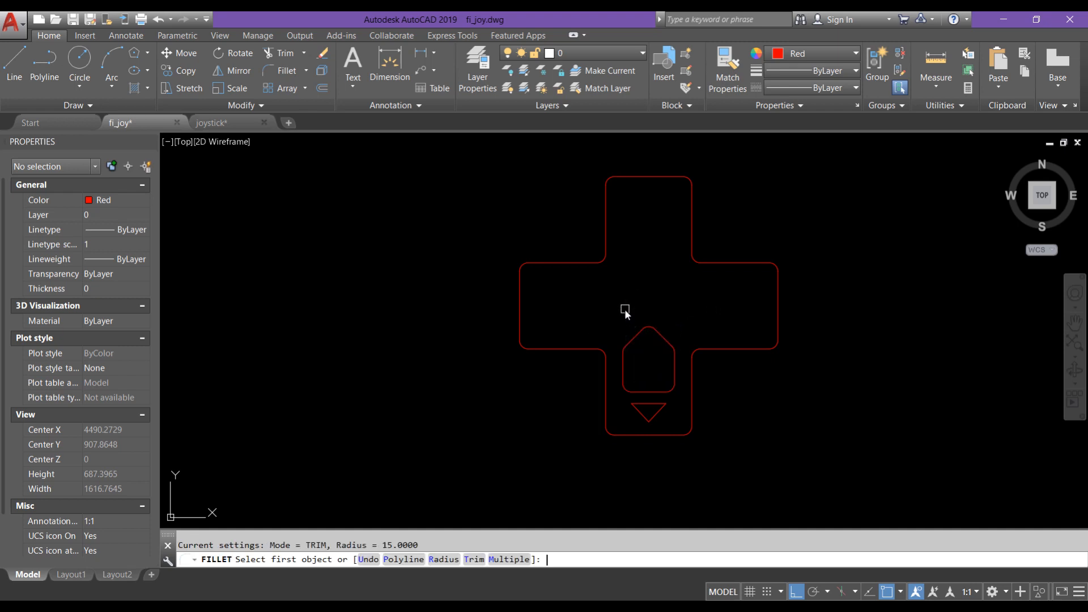
{"action": "key", "text": "Escape"}
Create a polar array of the rounded pointed button and small triangle around the cross's centre with 4 items
{"action": "left_click", "coordinate": [671, 389]}
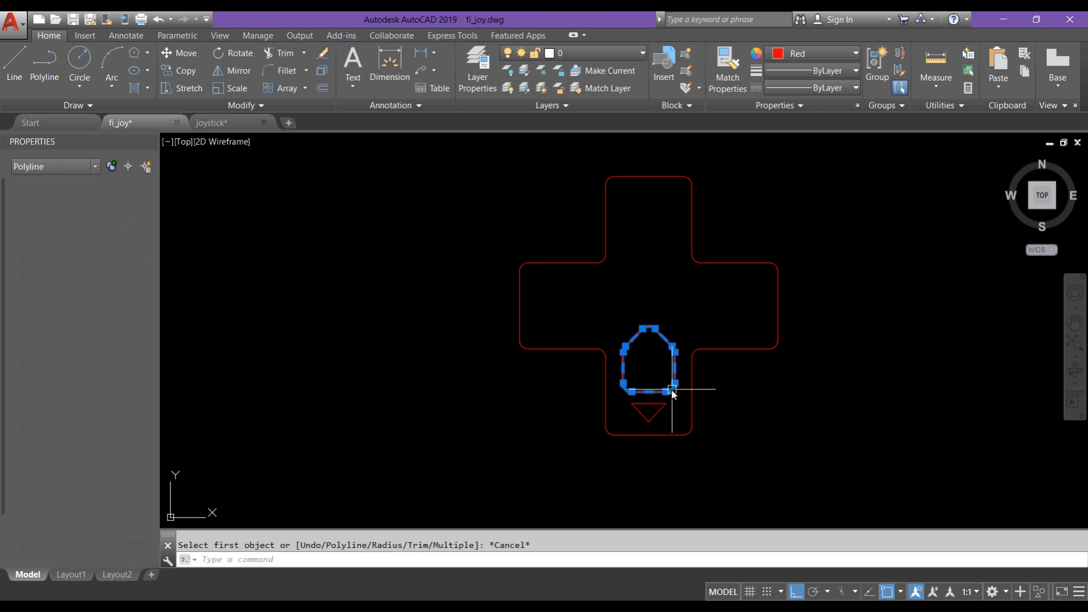
{"action": "left_click", "coordinate": [657, 413]}
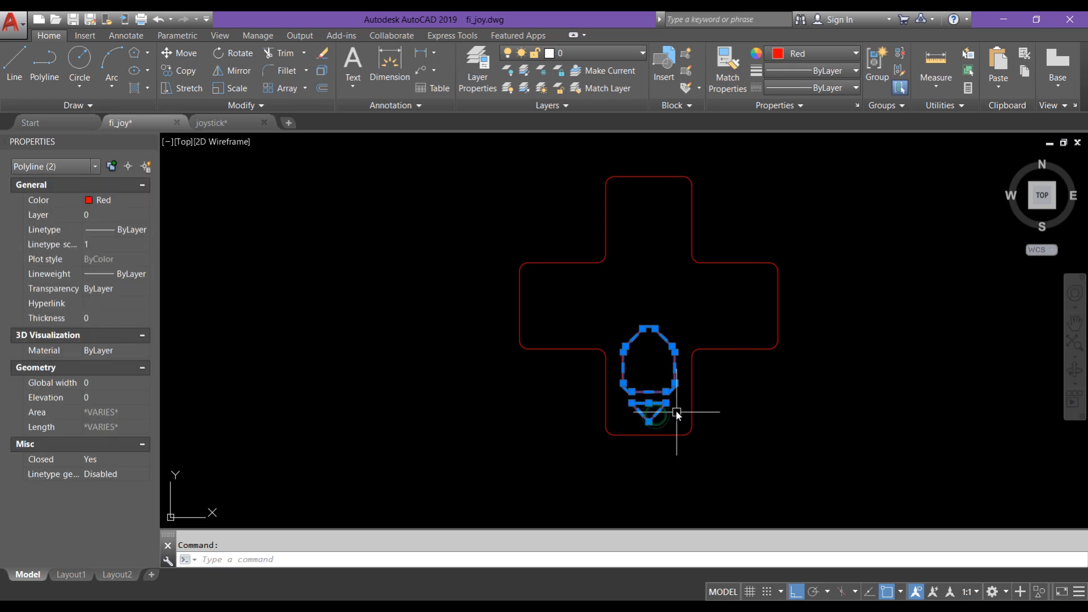
{"action": "type", "text": "ar"}
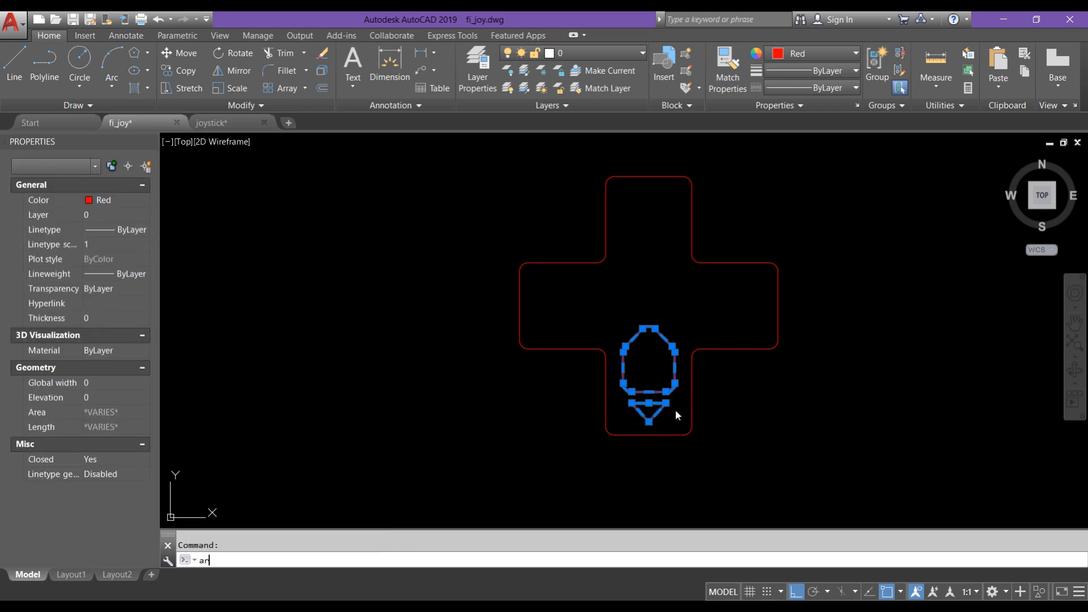
{"action": "key", "text": "Return"}
{"action": "key", "text": "Return"}
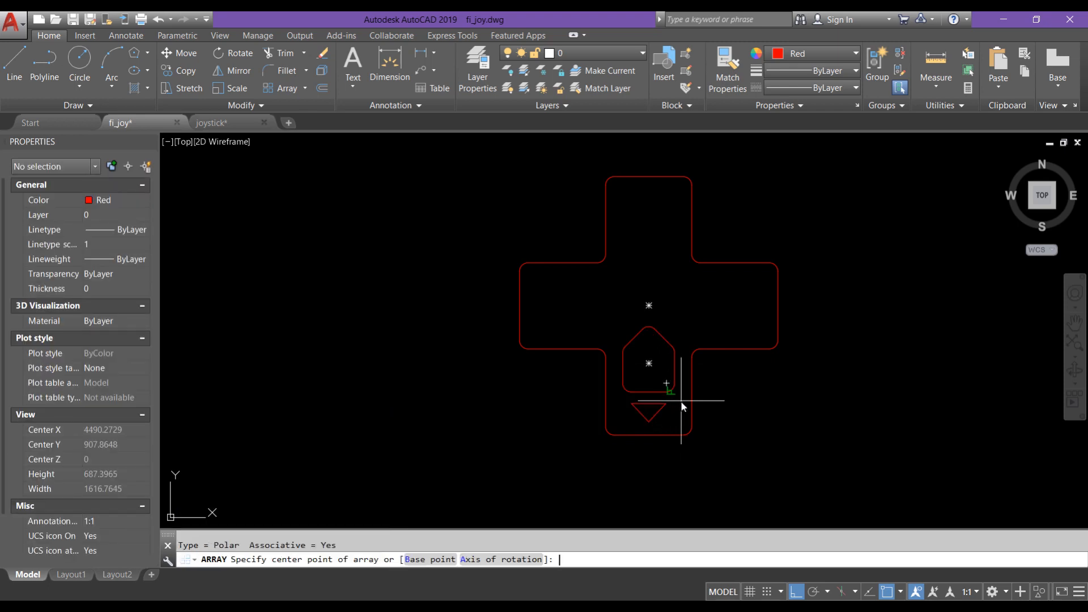
{"action": "left_click", "coordinate": [649, 305]}
{"action": "key", "text": "Return"}
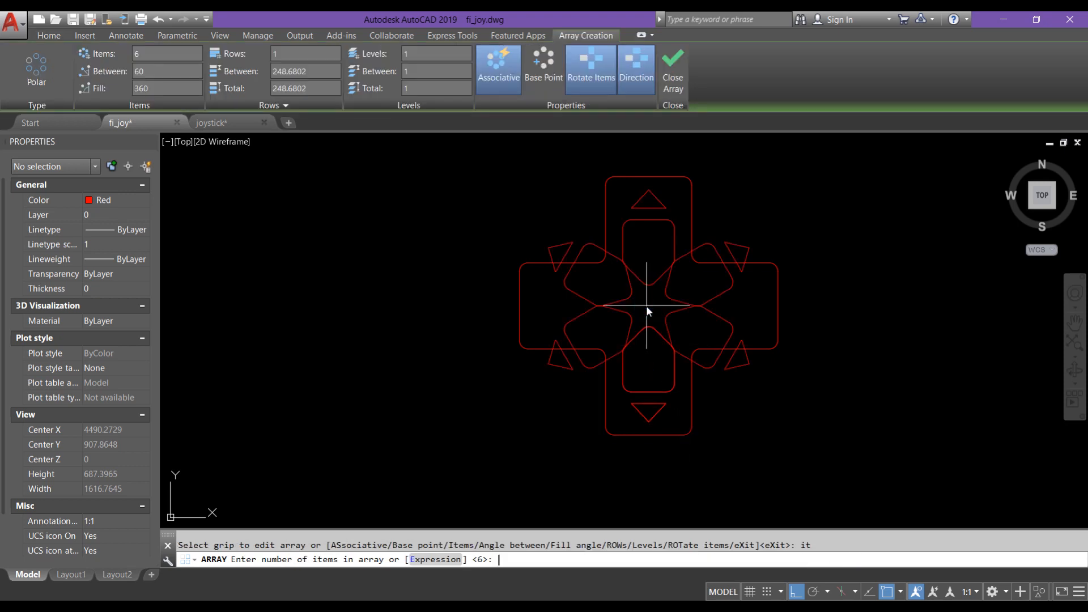
{"action": "type", "text": "4"}
{"action": "key", "text": "Return"}
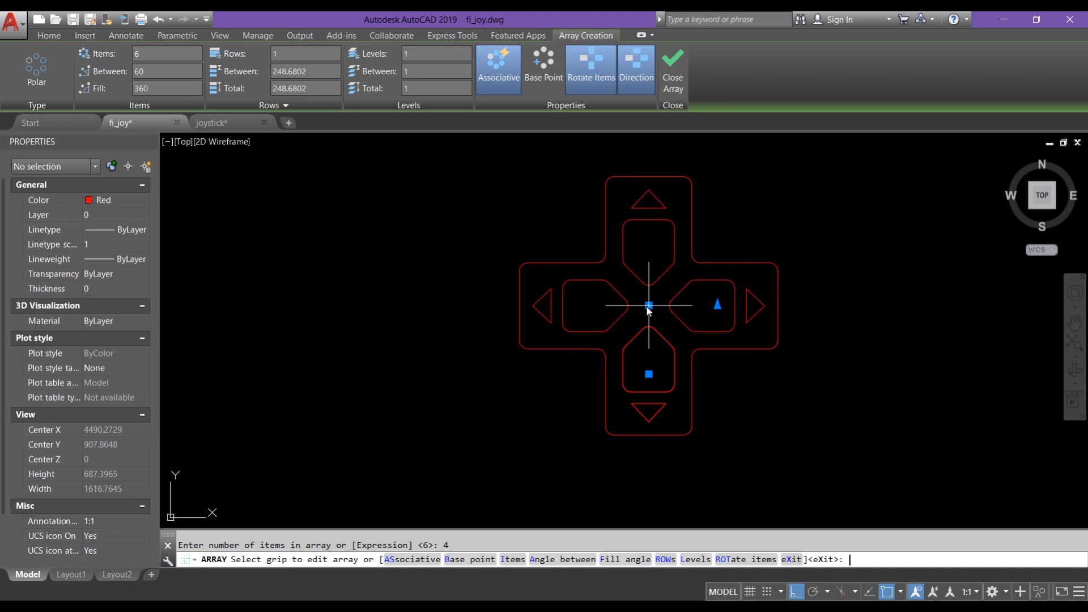
{"action": "scroll", "coordinate": [649, 306], "scroll_direction": "down", "scroll_amount": 4}
{"action": "key", "text": "Return"}
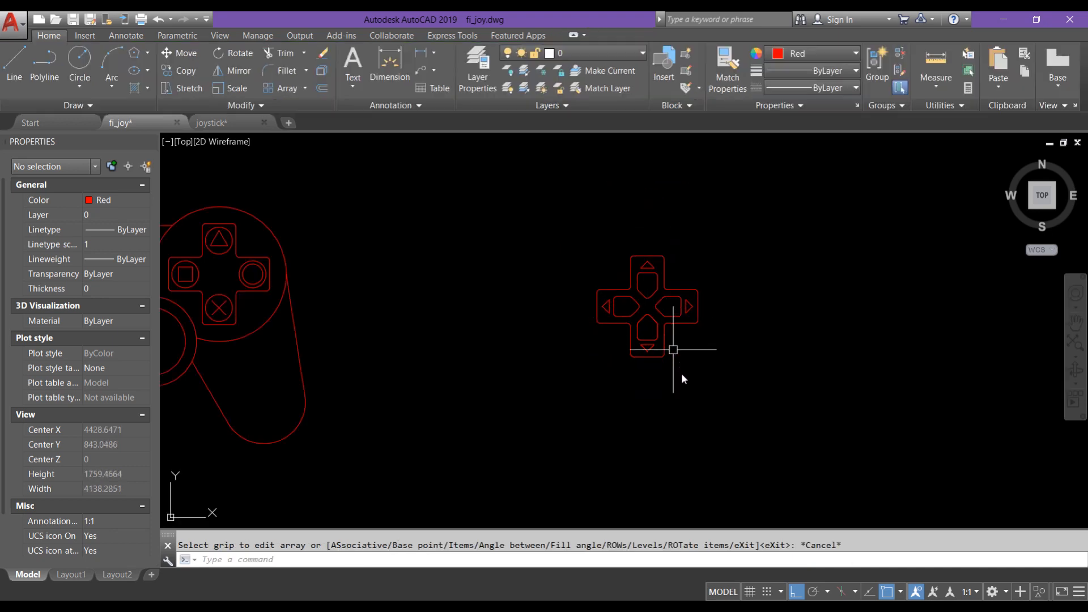
Move the directional pad from its centre to the centre of the large circle on the joystick body's left side
{"action": "left_click", "coordinate": [737, 387]}
{"action": "left_click", "coordinate": [573, 271]}
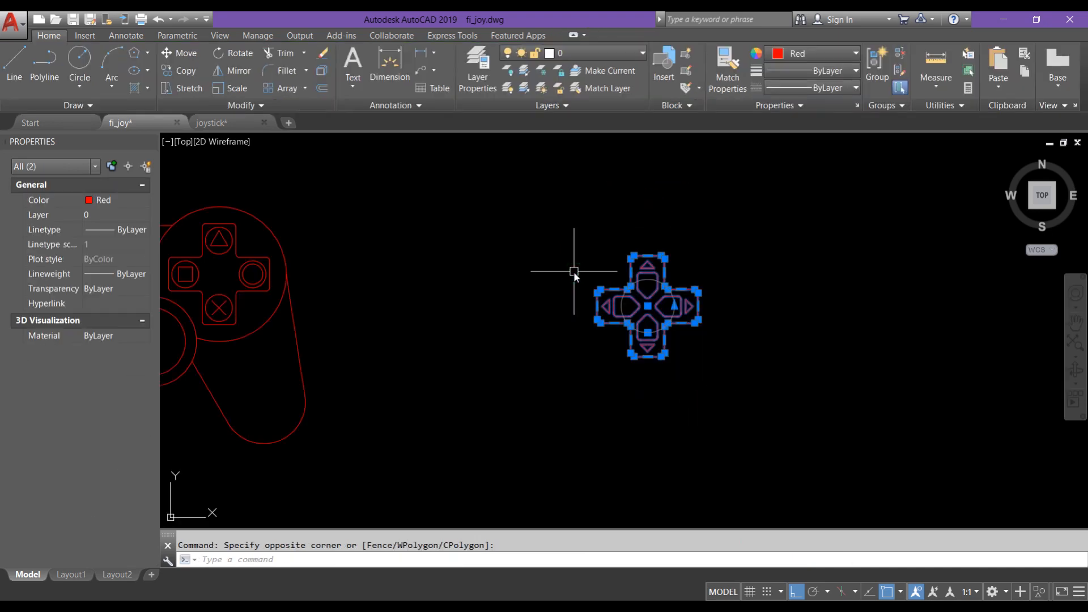
{"action": "type", "text": "m"}
{"action": "key", "text": "Return"}
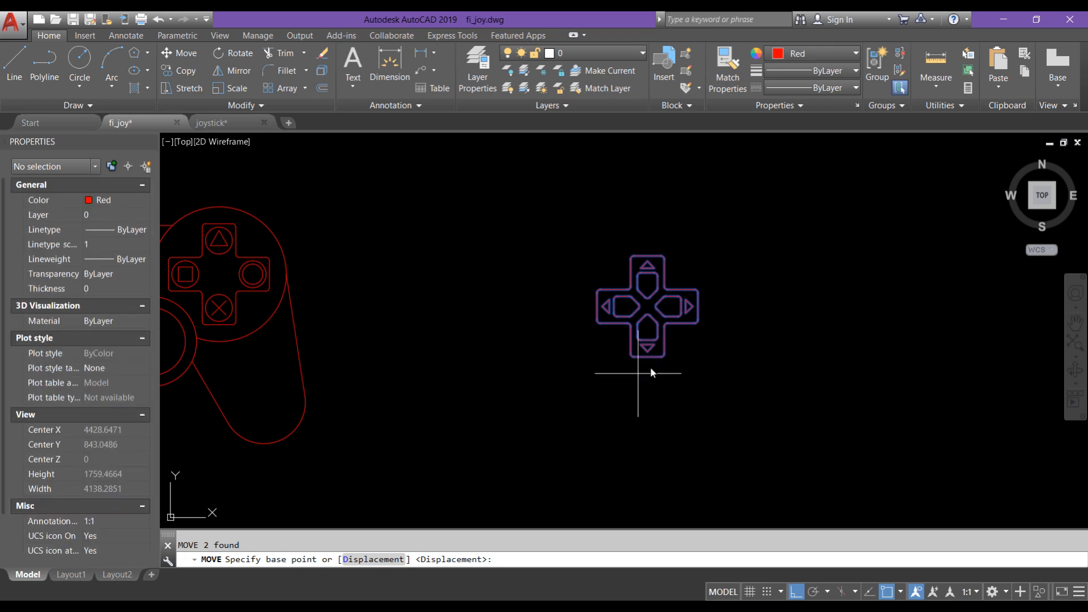
{"action": "scroll", "coordinate": [641, 348], "scroll_direction": "up", "scroll_amount": 2}
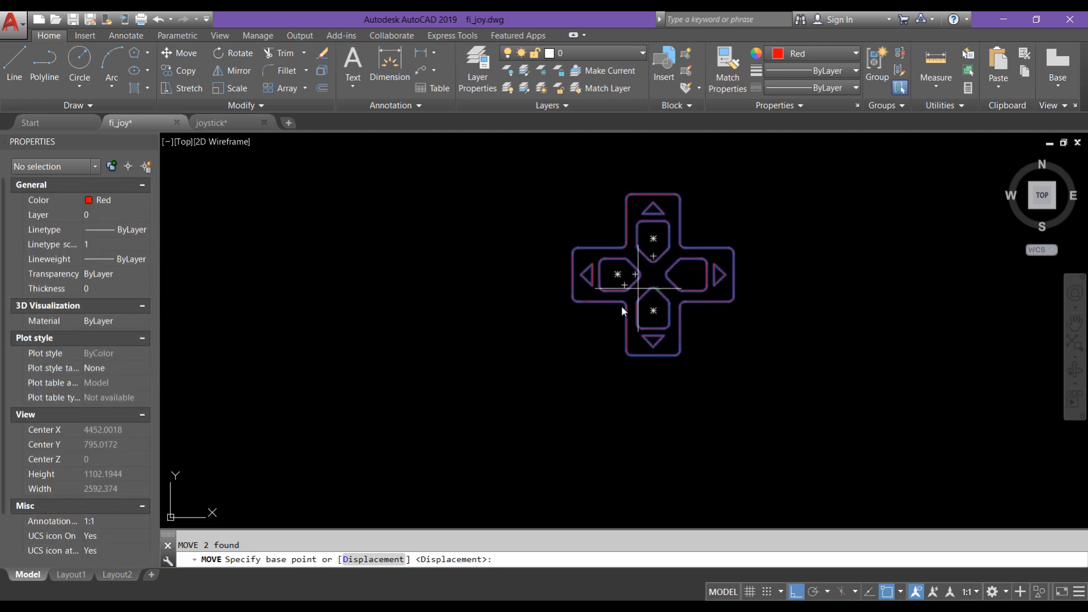
{"action": "left_click", "coordinate": [651, 274]}
{"action": "scroll", "coordinate": [651, 279], "scroll_direction": "down", "scroll_amount": 4}
{"action": "scroll", "coordinate": [510, 267], "scroll_direction": "up", "scroll_amount": 3}
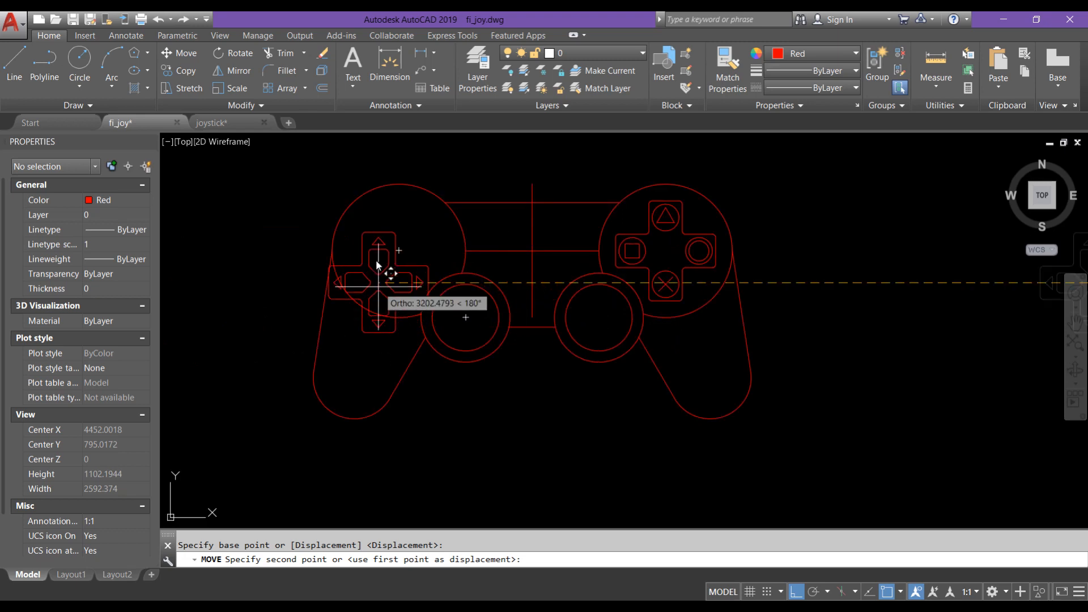
{"action": "left_click", "coordinate": [398, 249]}
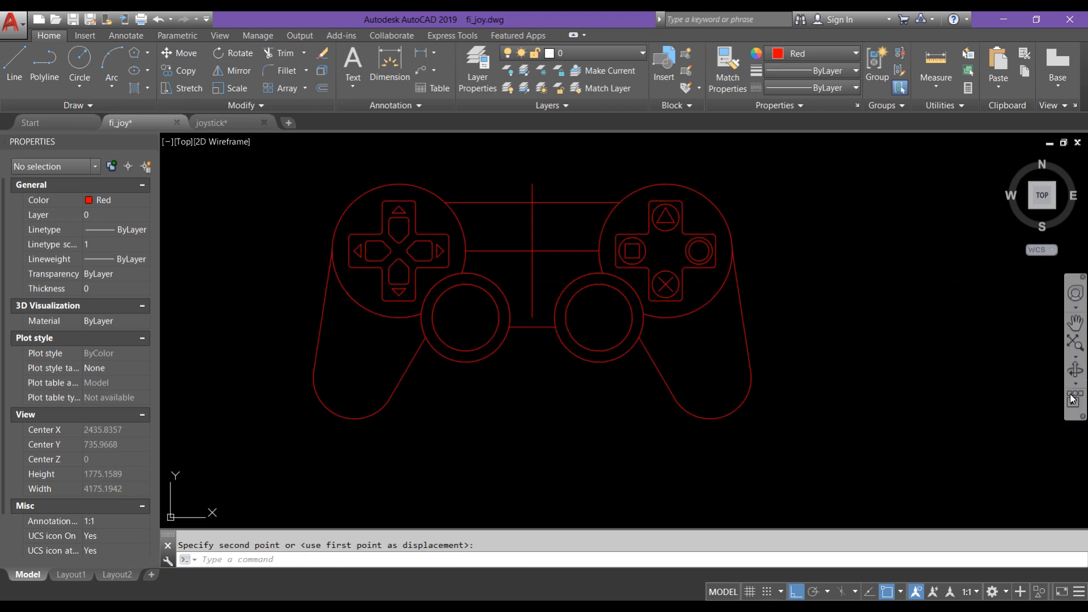
{"action": "left_click", "coordinate": [1074, 342]}
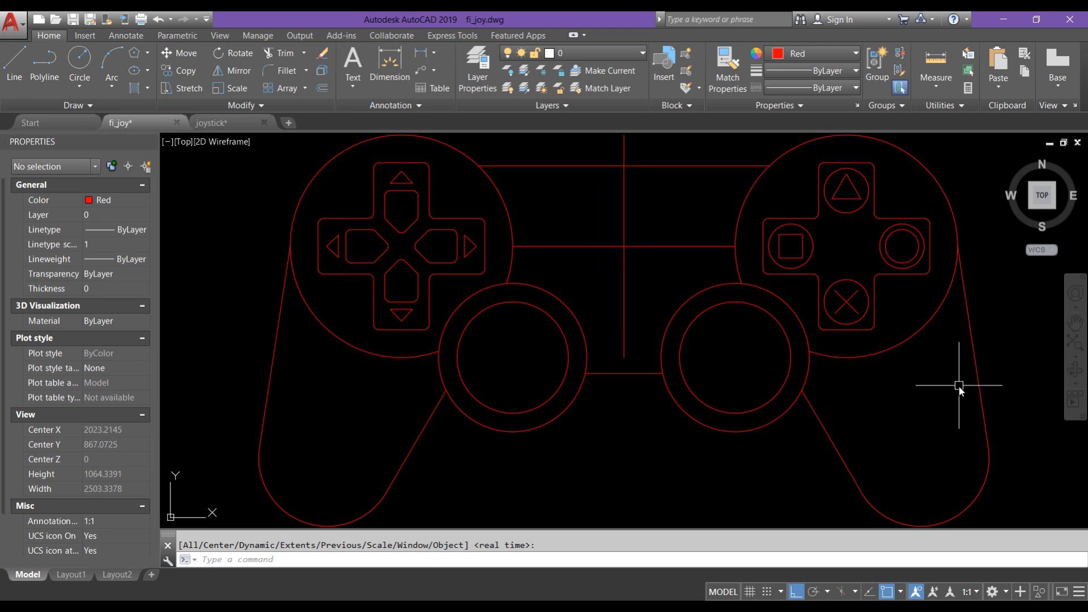
{"action": "key", "text": "ctrl+z"}
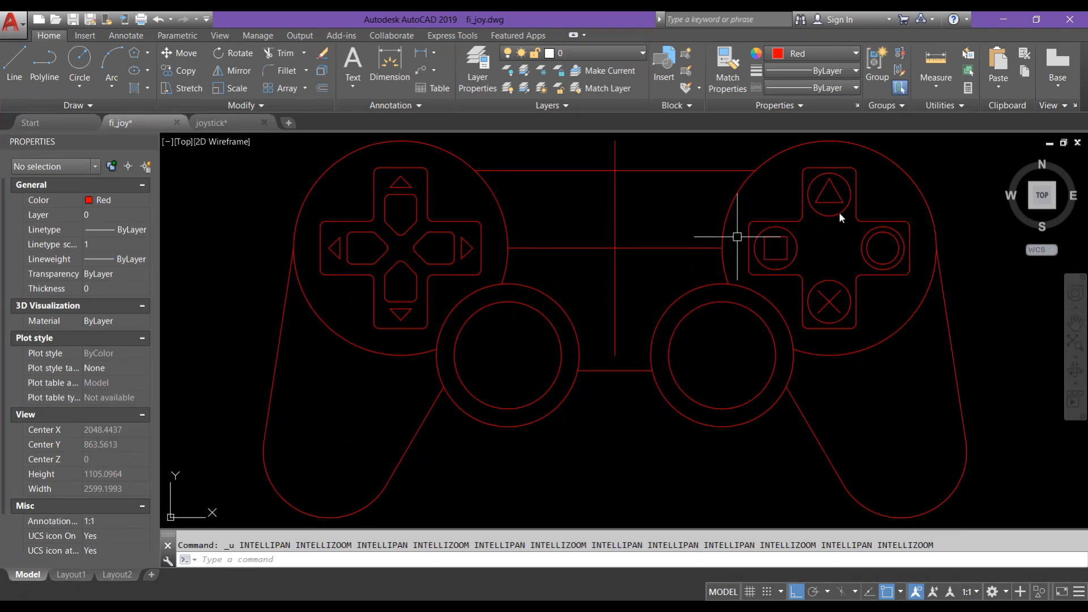
{"action": "middle_click_drag", "start_coordinate": [964, 311], "coordinate": [801, 352]}
{"action": "scroll", "coordinate": [803, 350], "scroll_direction": "down", "scroll_amount": 2}
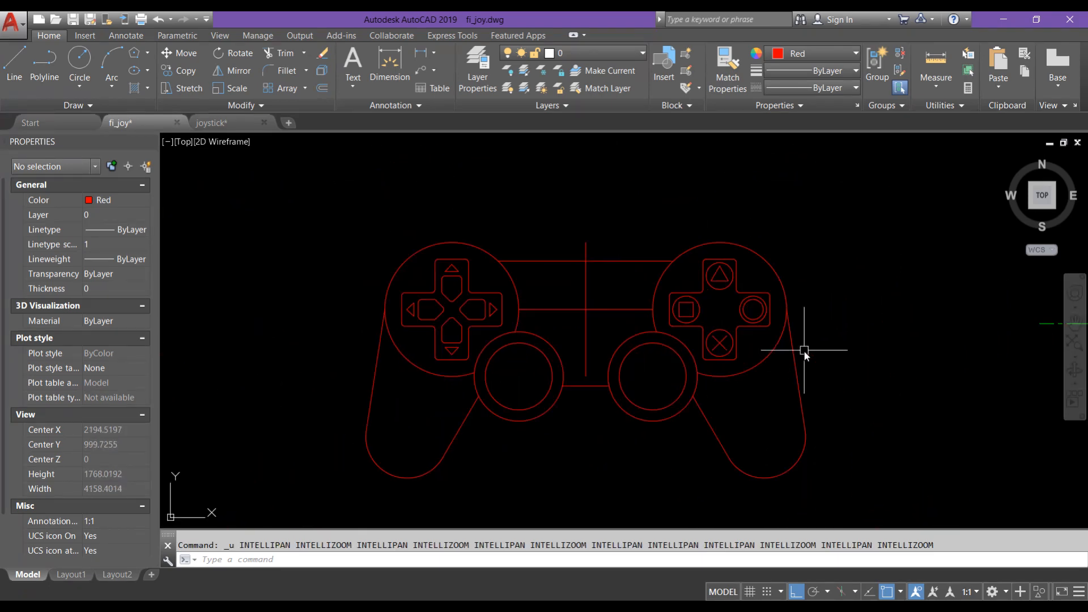
Move the SONY, SELECT, START and ANALOG elements from the intersection of their green centre lines to the intersection of the joystick body's middle lines
{"action": "middle_click_drag", "start_coordinate": [892, 327], "coordinate": [413, 291]}
{"action": "middle_click_drag", "start_coordinate": [548, 344], "coordinate": [518, 348]}
{"action": "scroll", "coordinate": [787, 296], "scroll_direction": "up", "scroll_amount": 2}
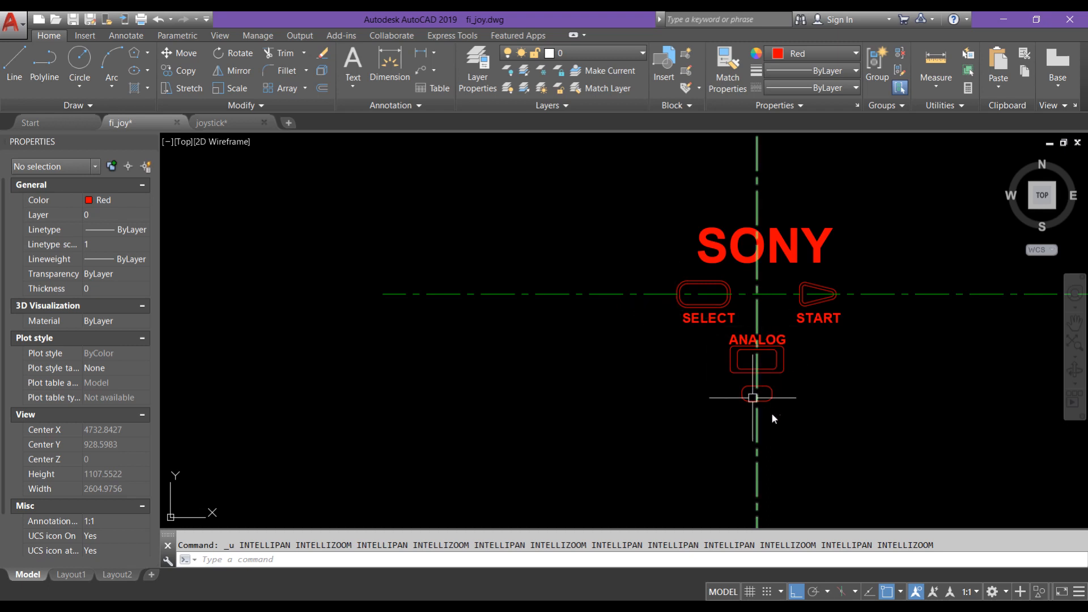
{"action": "scroll", "coordinate": [687, 391], "scroll_direction": "down", "scroll_amount": 2}
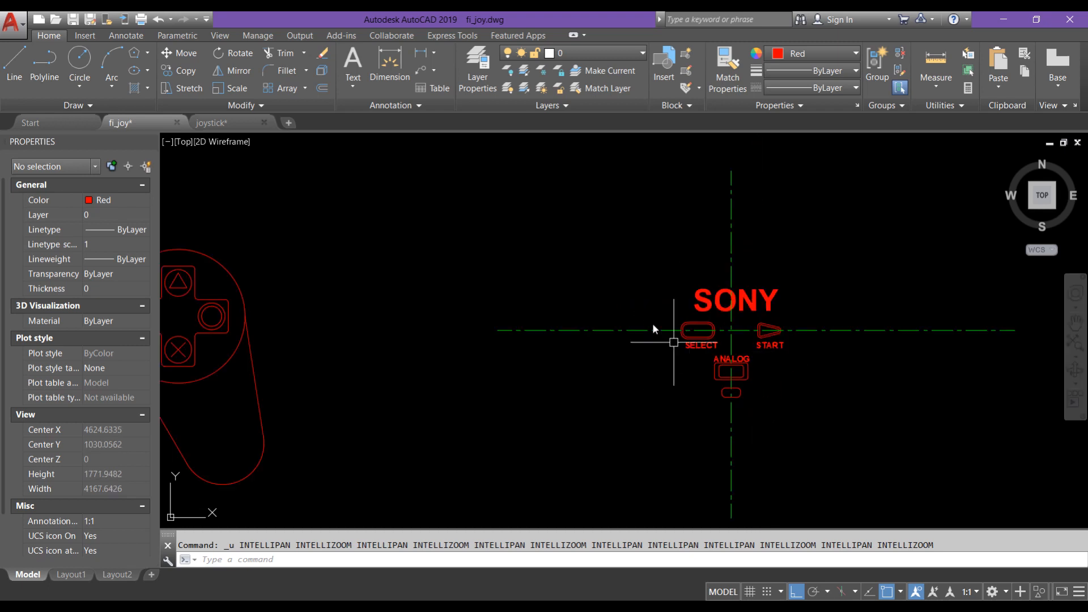
{"action": "left_click", "coordinate": [657, 262]}
{"action": "left_click", "coordinate": [850, 411]}
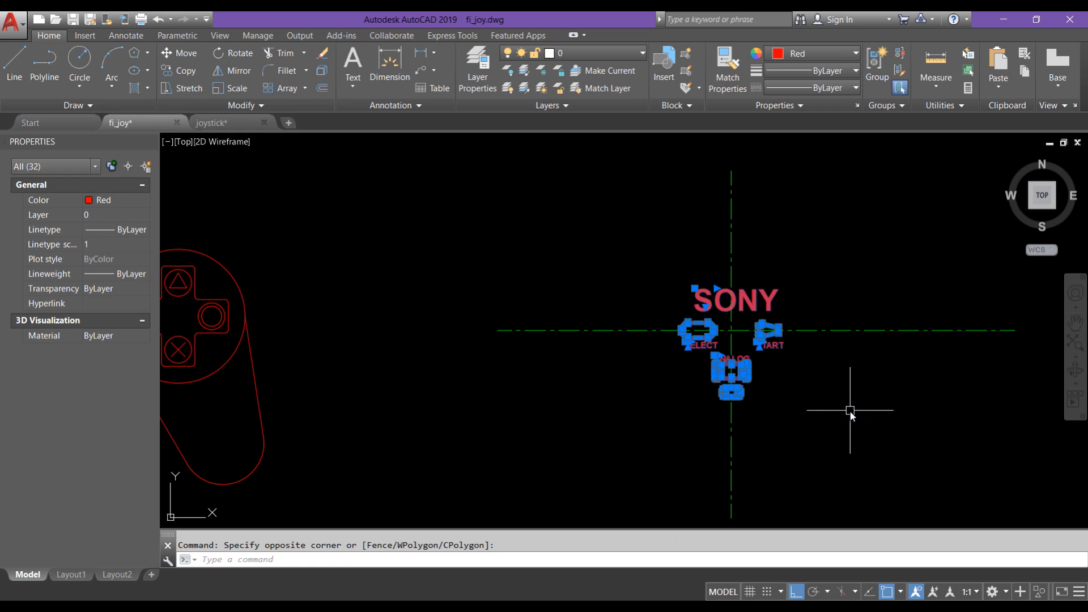
{"action": "type", "text": "m"}
{"action": "key", "text": "Return"}
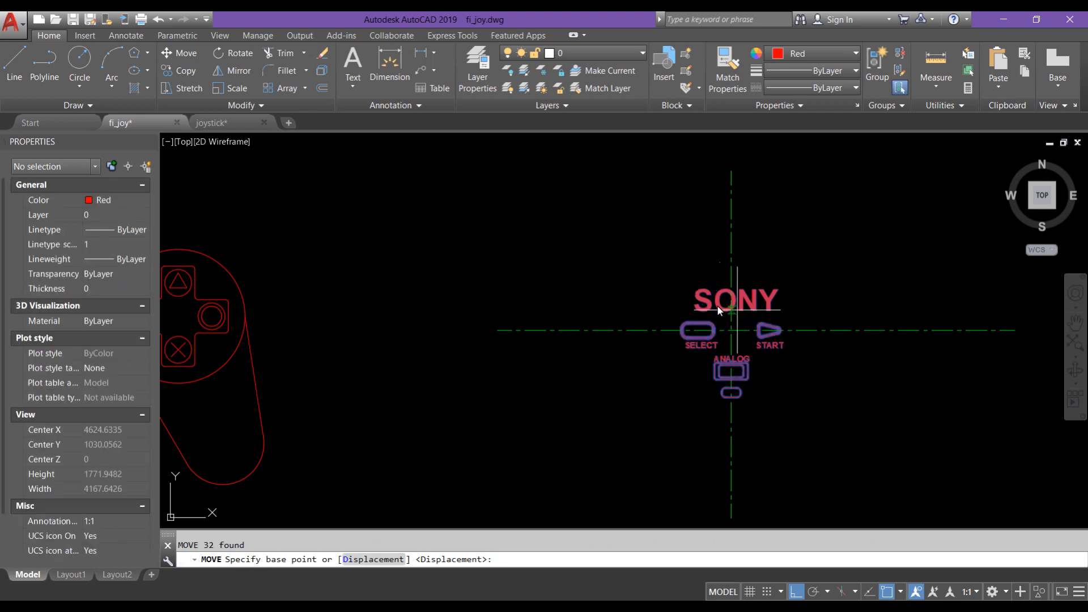
{"action": "left_click", "coordinate": [735, 329]}
{"action": "scroll", "coordinate": [735, 329], "scroll_direction": "down", "scroll_amount": 6}
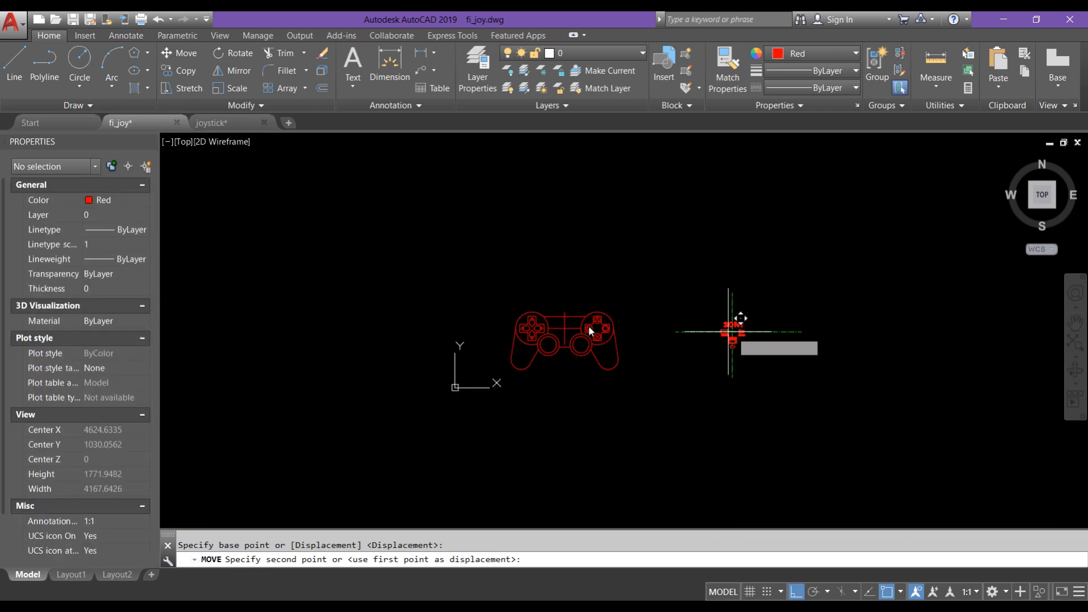
{"action": "scroll", "coordinate": [556, 330], "scroll_direction": "up", "scroll_amount": 8}
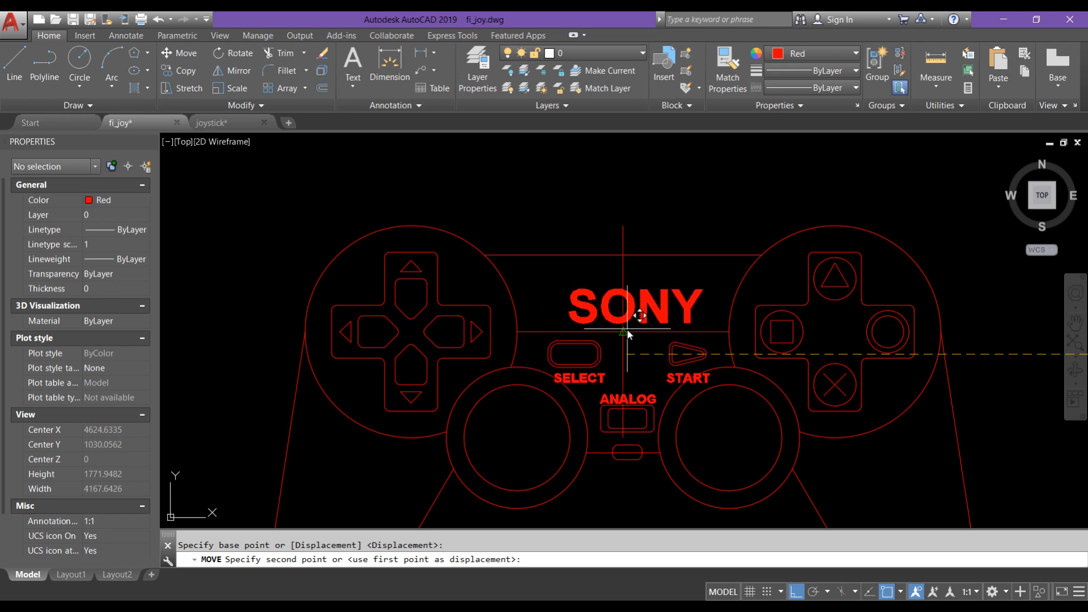
{"action": "left_click", "coordinate": [626, 328]}
{"action": "scroll", "coordinate": [668, 297], "scroll_direction": "down", "scroll_amount": 2}
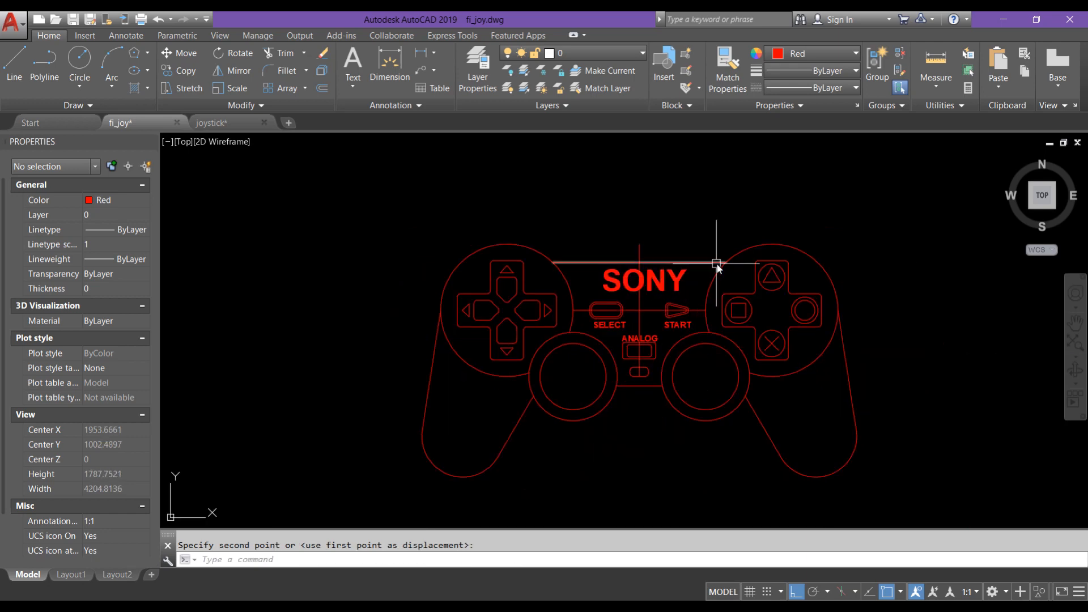
{"action": "left_click", "coordinate": [1075, 342]}
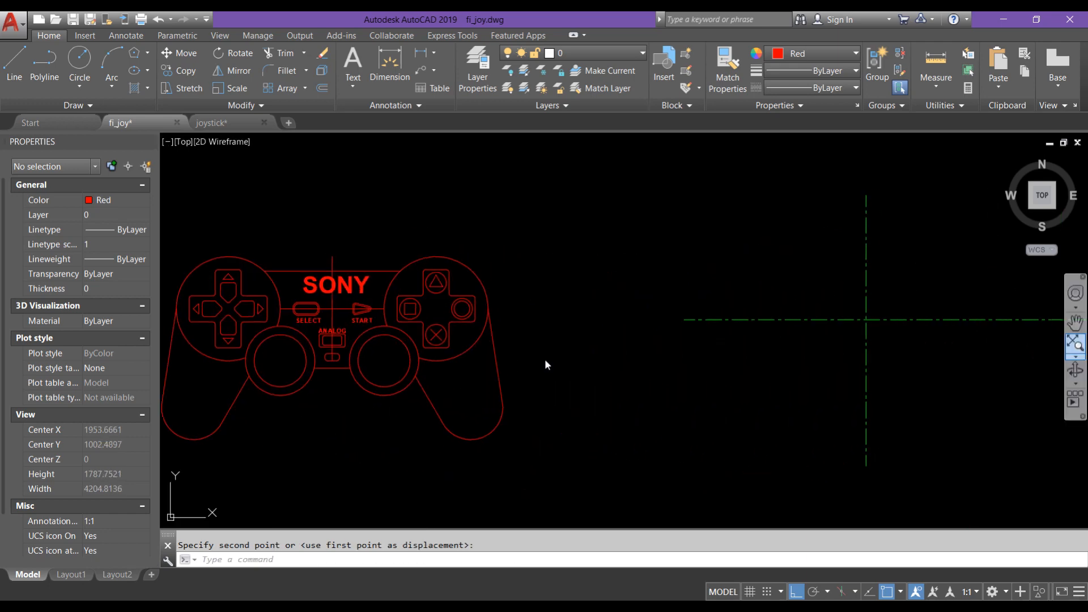
{"action": "scroll", "coordinate": [418, 361], "scroll_direction": "up", "scroll_amount": 8}
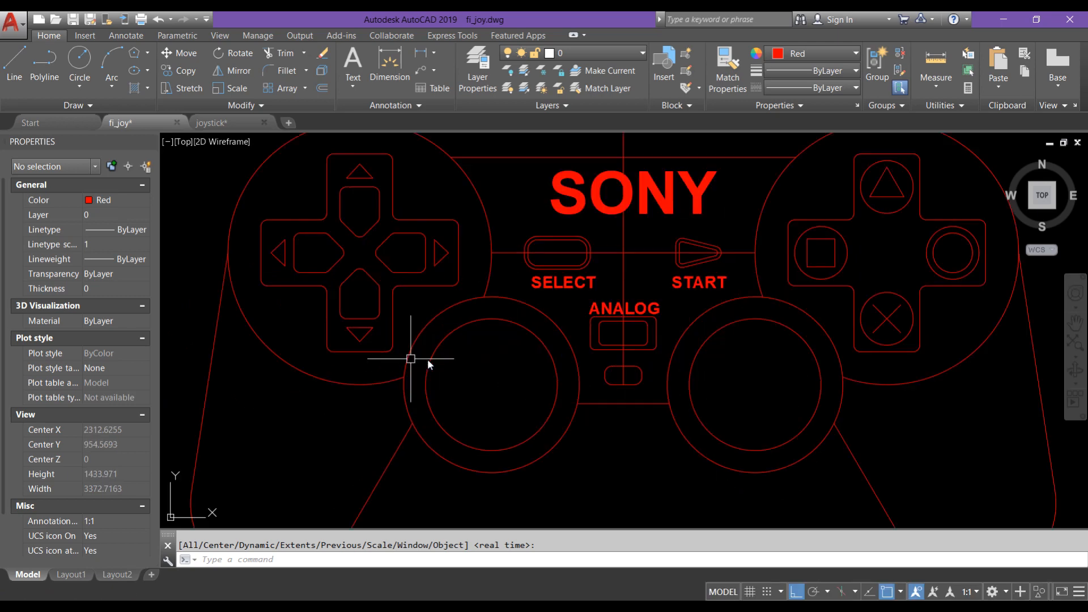
{"action": "scroll", "coordinate": [498, 359], "scroll_direction": "down", "scroll_amount": 2}
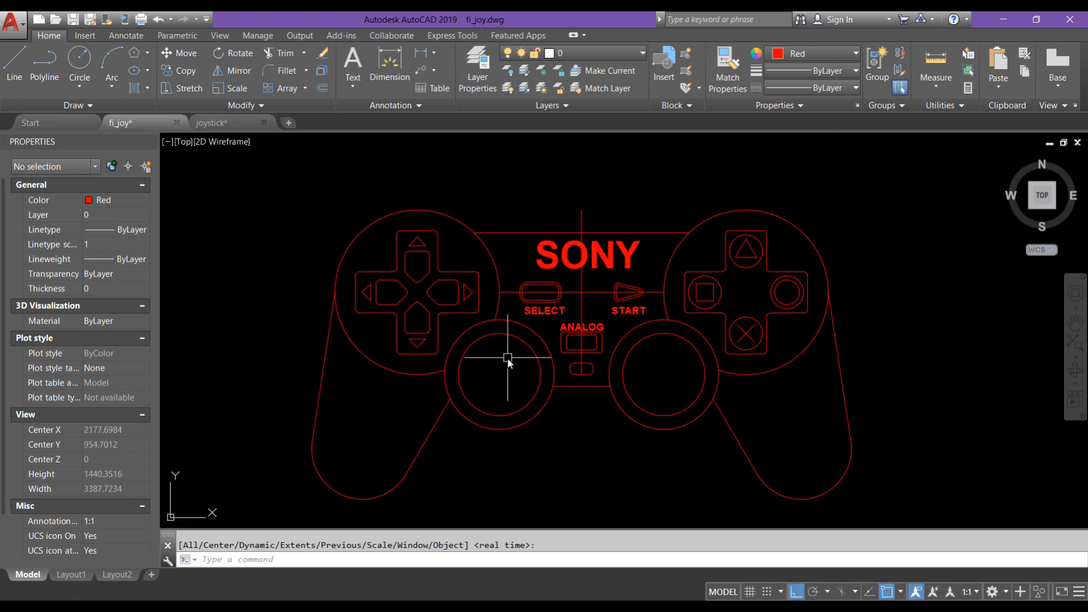
{"action": "key", "text": "ctrl+v"}
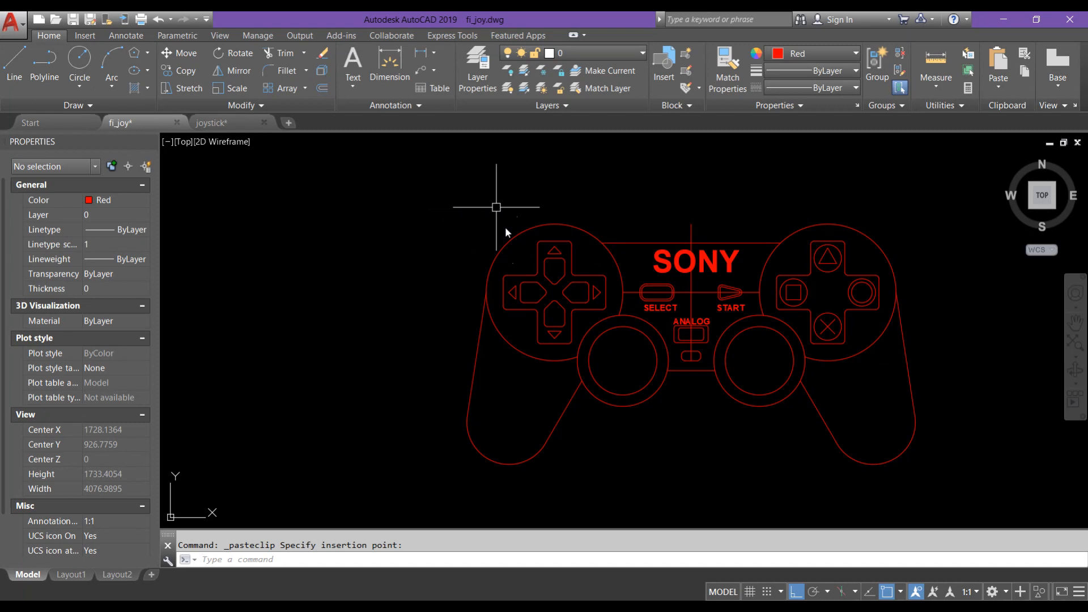
Draw a circle with a radius of 300 in the empty area left of the joystick
{"action": "middle_click_drag", "start_coordinate": [521, 231], "coordinate": [722, 197]}
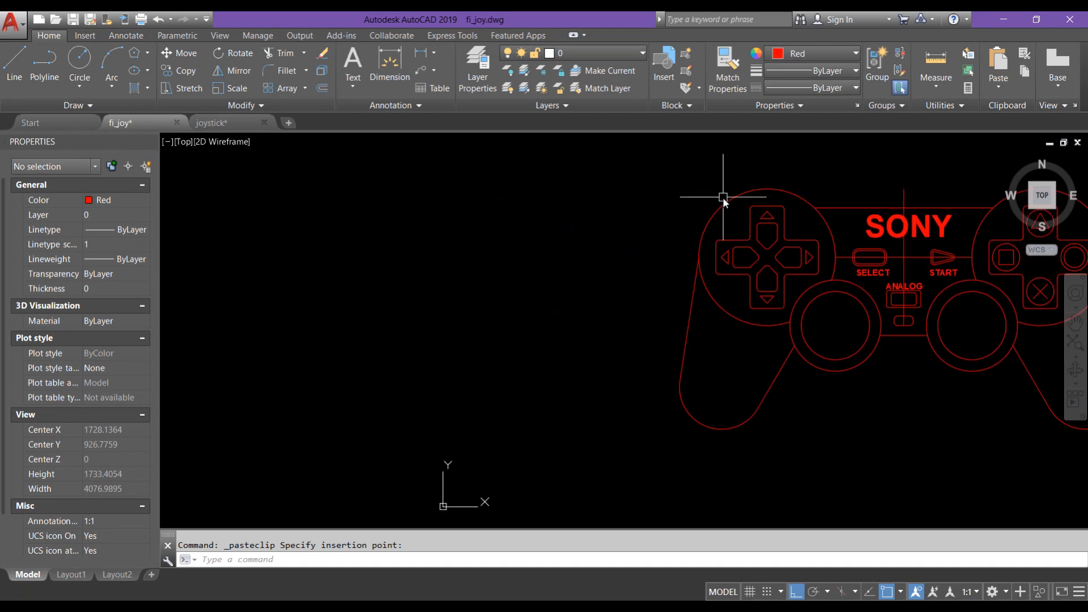
{"action": "type", "text": "c"}
{"action": "key", "text": "Return"}
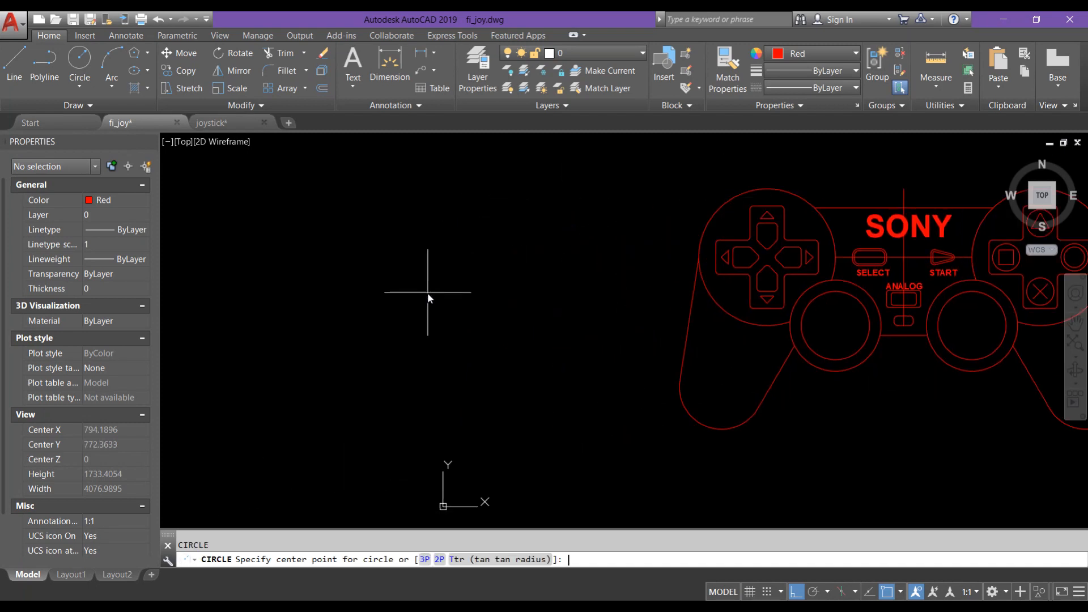
{"action": "left_click", "coordinate": [486, 284]}
{"action": "type", "text": "300"}
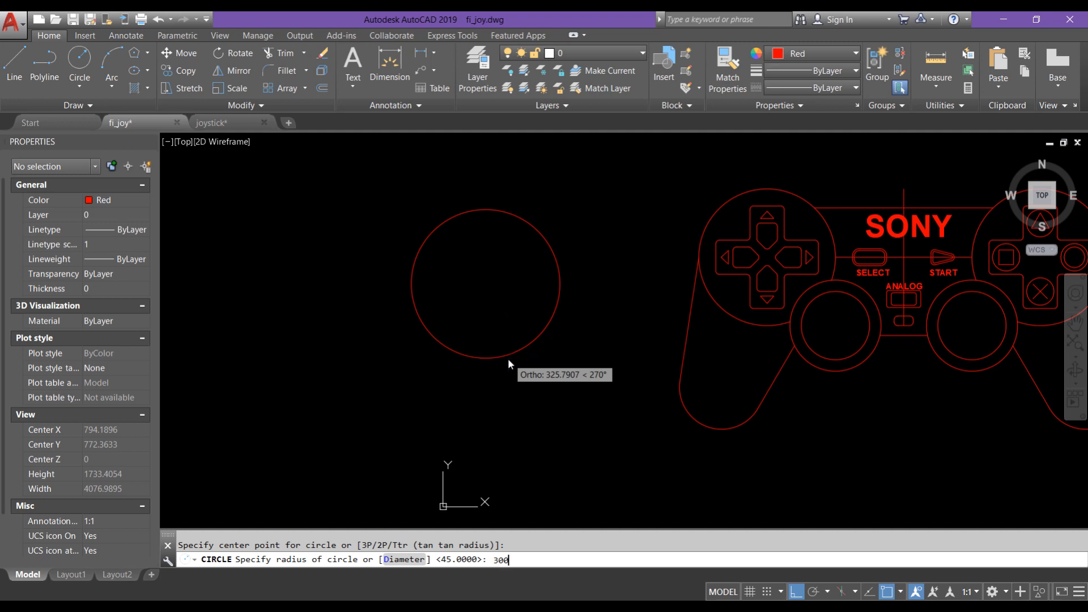
{"action": "key", "text": "Return"}
Offset the new circle outward by 117
{"action": "scroll", "coordinate": [523, 226], "scroll_direction": "down", "scroll_amount": 2}
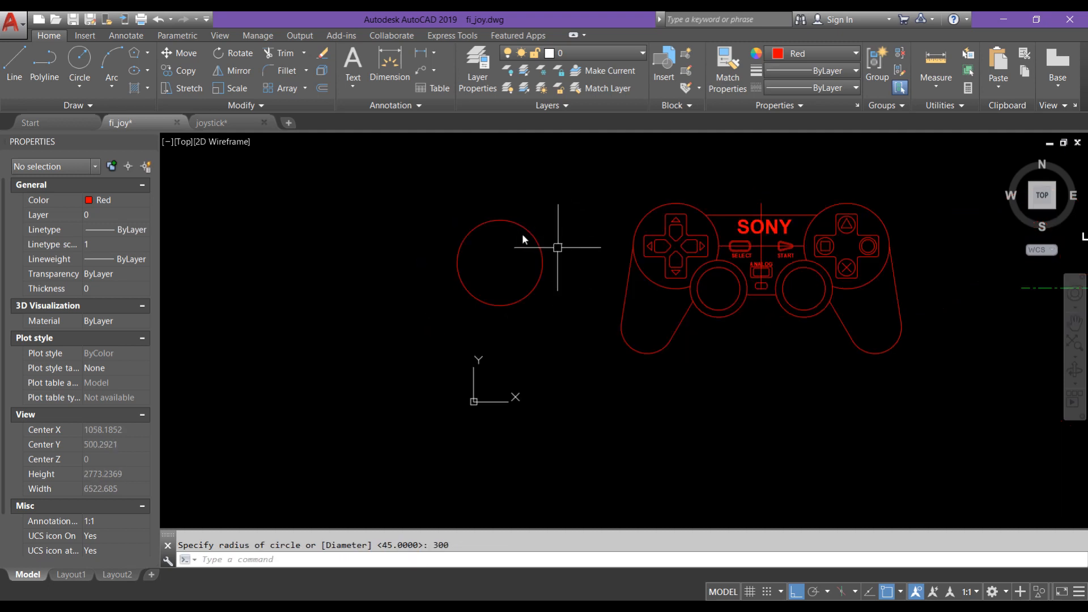
{"action": "scroll", "coordinate": [492, 215], "scroll_direction": "up", "scroll_amount": 2}
{"action": "type", "text": "o"}
{"action": "key", "text": "Return"}
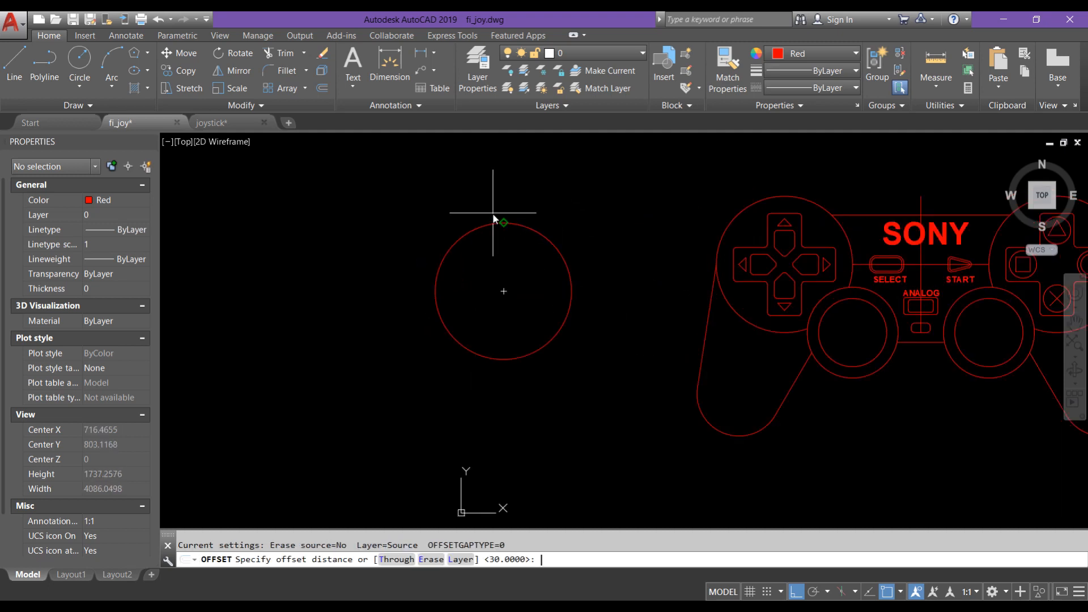
{"action": "type", "text": "120"}
{"action": "key", "text": "Return"}
{"action": "left_click", "coordinate": [485, 222]}
{"action": "left_click", "coordinate": [481, 183]}
{"action": "key", "text": "Return"}
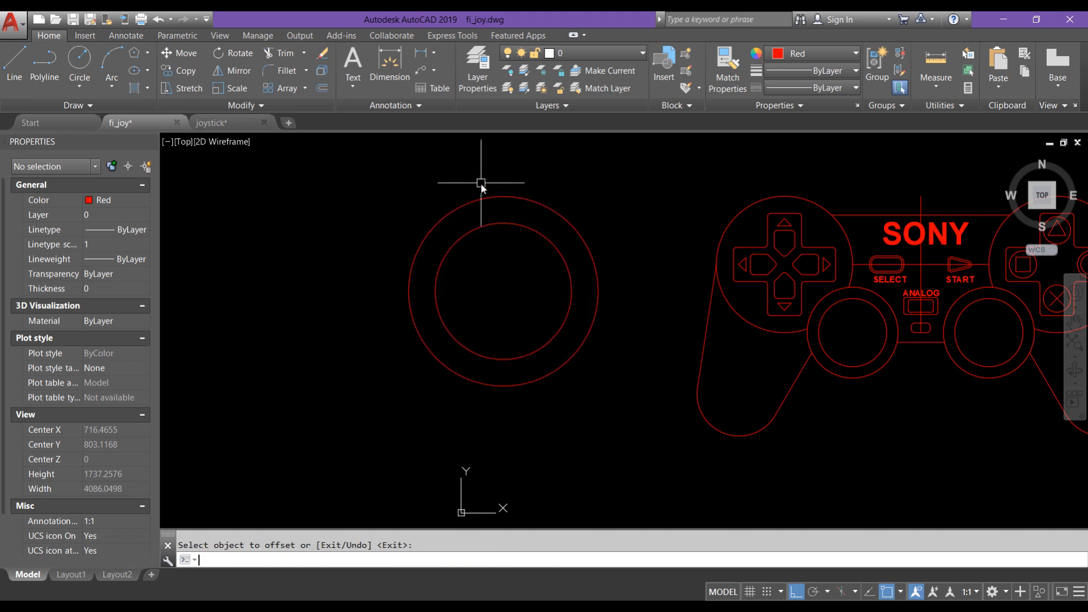
Offset the outer of the two concentric circles outward by 50
{"action": "key", "text": "Return"}
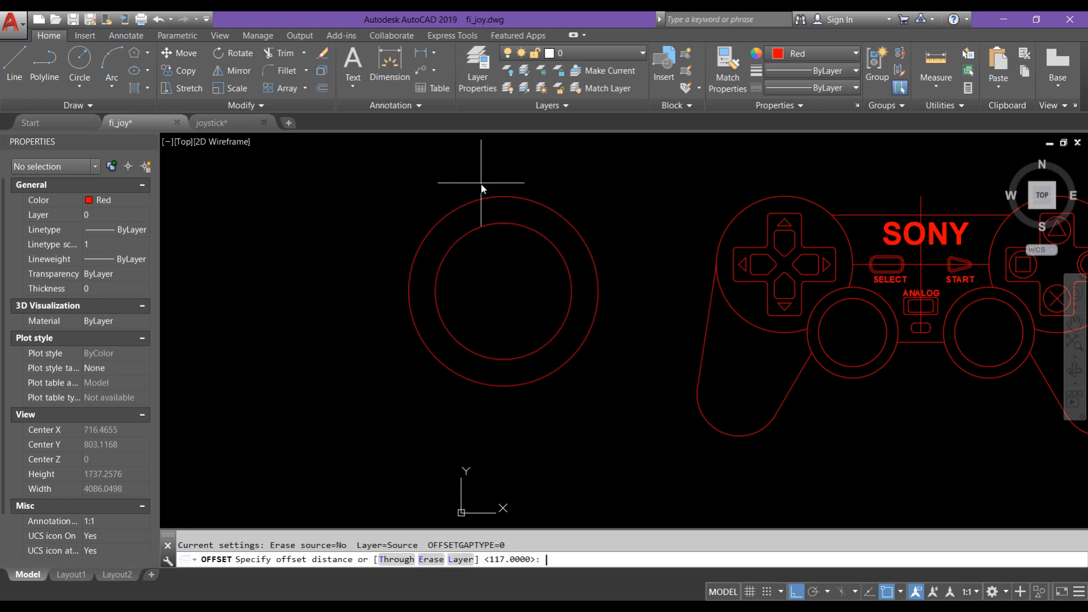
{"action": "type", "text": "50"}
{"action": "key", "text": "Return"}
{"action": "left_click", "coordinate": [494, 201]}
{"action": "left_click", "coordinate": [480, 165]}
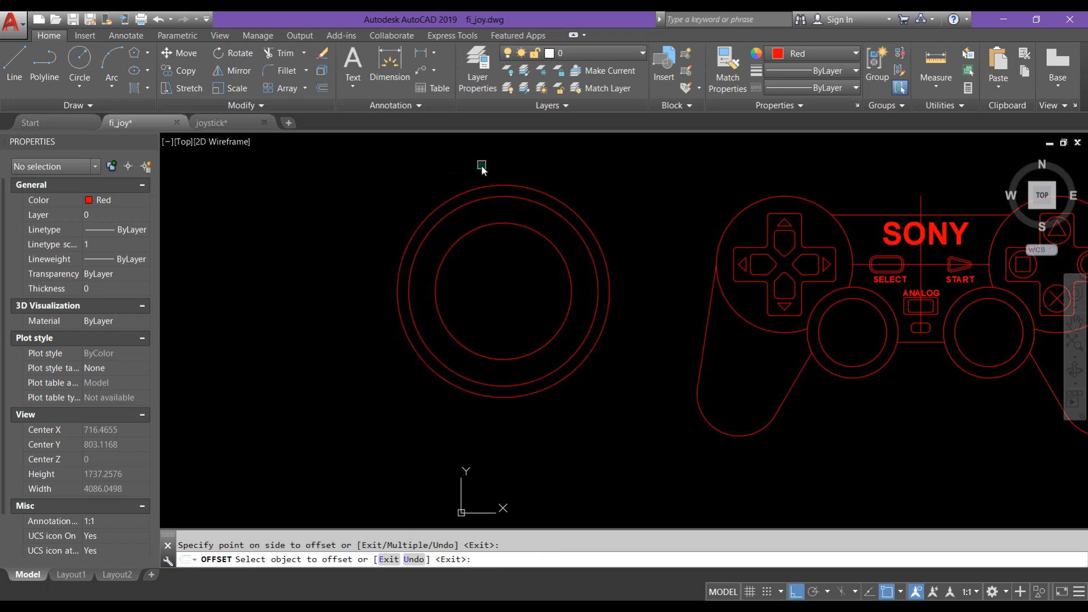
{"action": "scroll", "coordinate": [530, 260], "scroll_direction": "up", "scroll_amount": 2}
{"action": "scroll", "coordinate": [527, 260], "scroll_direction": "up", "scroll_amount": 2}
{"action": "scroll", "coordinate": [527, 258], "scroll_direction": "down", "scroll_amount": 2}
{"action": "scroll", "coordinate": [573, 230], "scroll_direction": "up", "scroll_amount": 2}
{"action": "scroll", "coordinate": [617, 222], "scroll_direction": "down", "scroll_amount": 2}
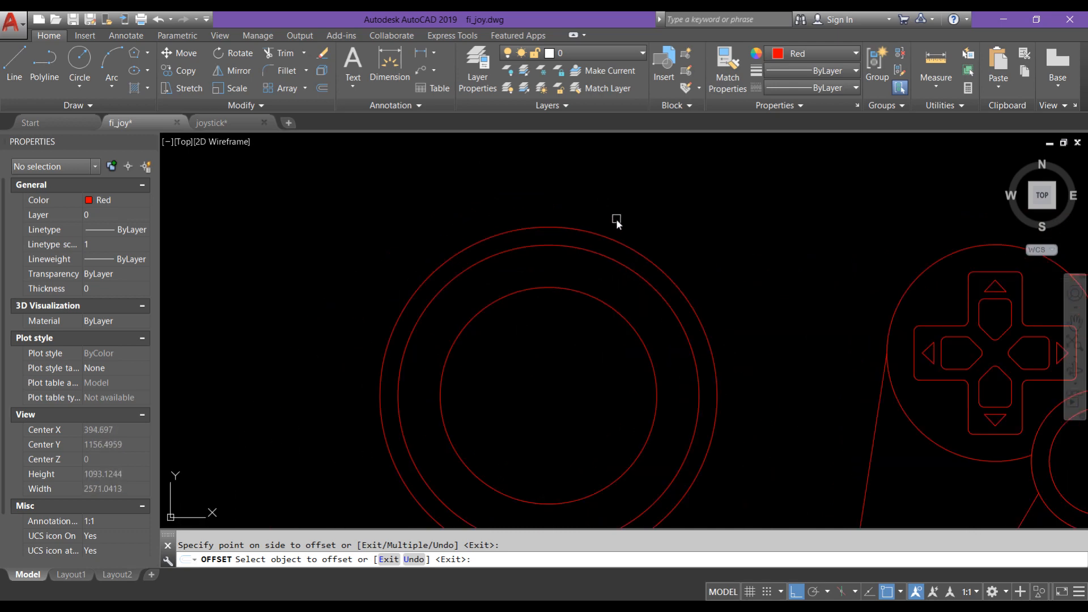
{"action": "key", "text": "Escape"}
Draw a horizontal line across the outermost circle from its left quadrant to its right quadrant
{"action": "type", "text": "l"}
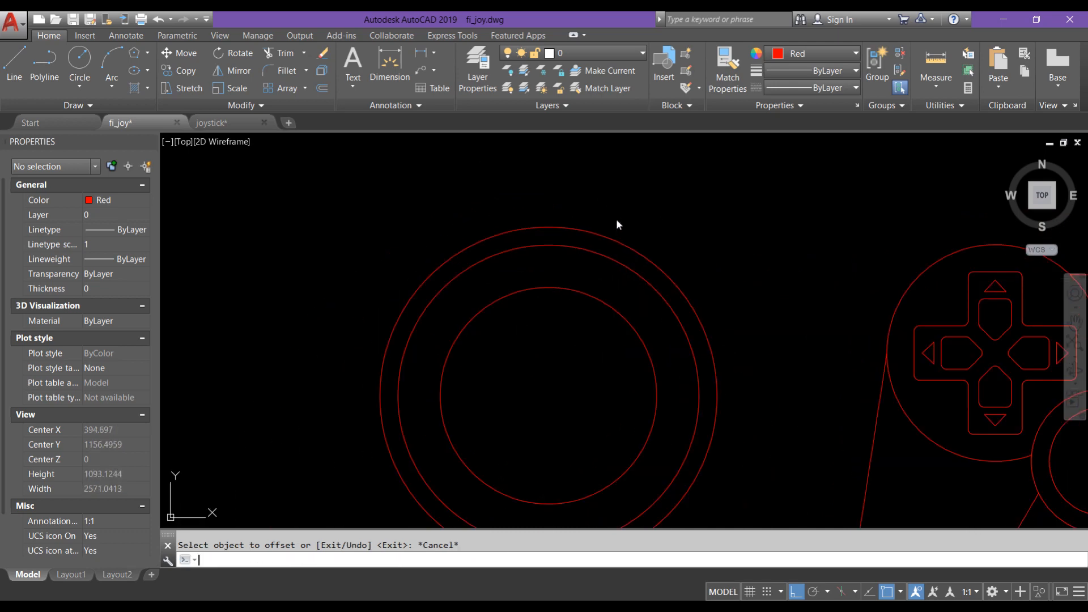
{"action": "key", "text": "Return"}
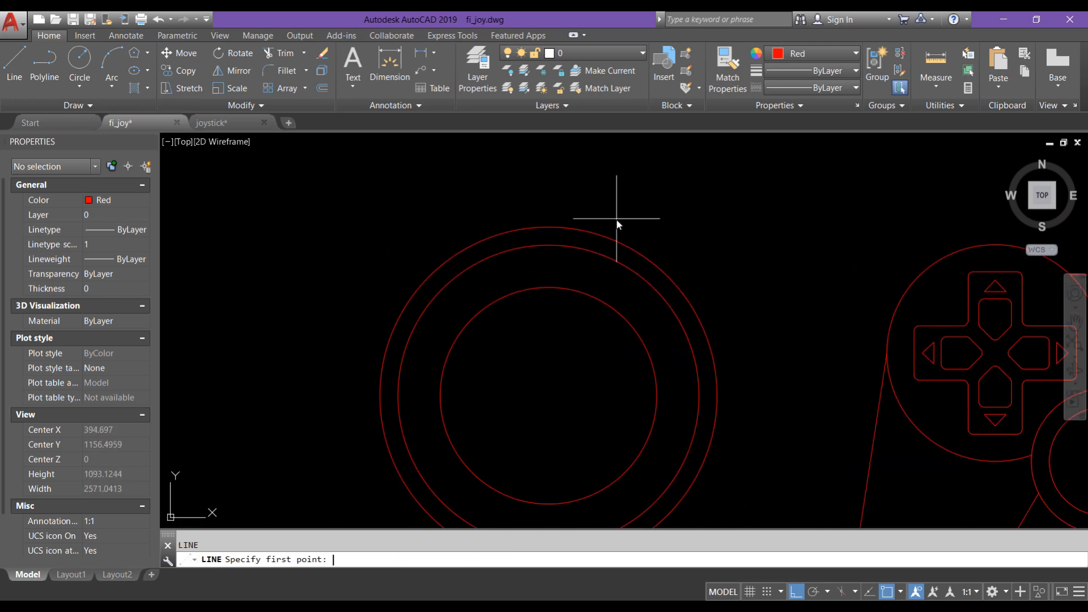
{"action": "left_click", "coordinate": [379, 396]}
{"action": "left_click", "coordinate": [718, 395]}
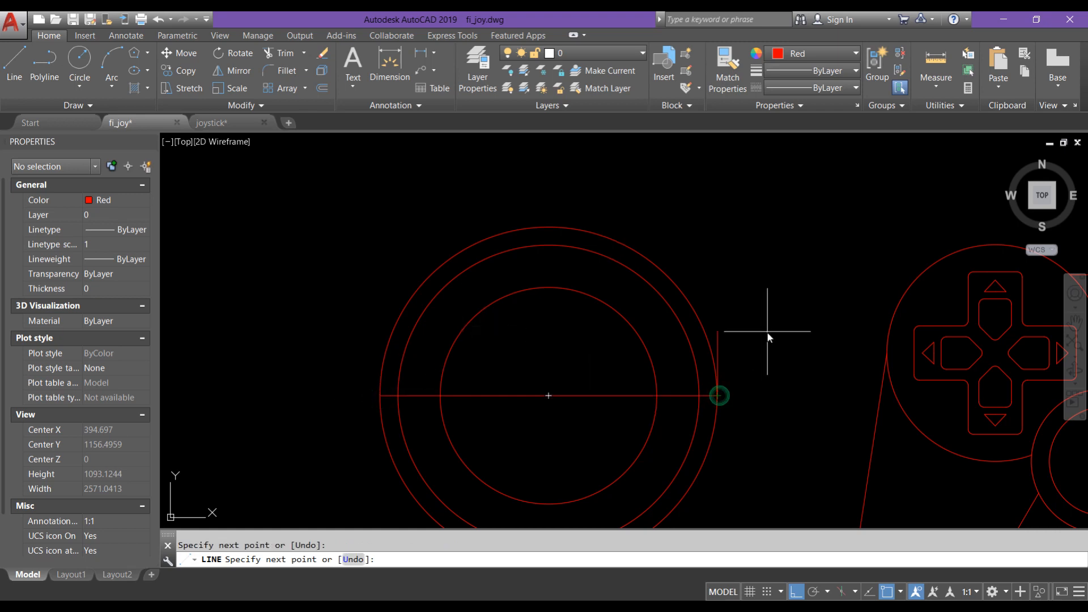
{"action": "key", "text": "Escape"}
Offset the horizontal diameter line upward by 236
{"action": "type", "text": "p"}
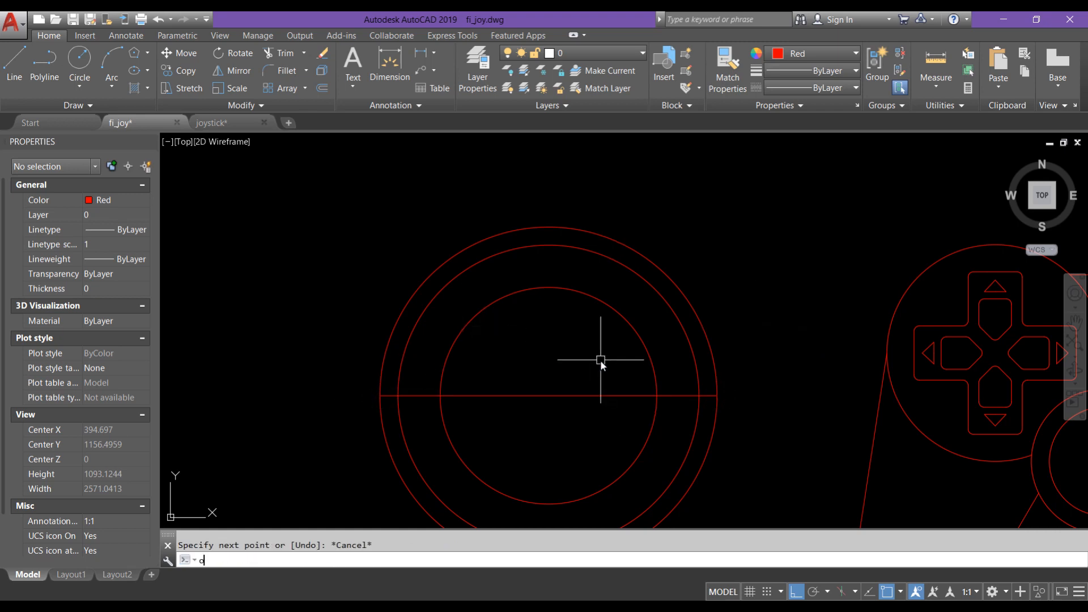
{"action": "key", "text": "Return"}
{"action": "type", "text": "23"}
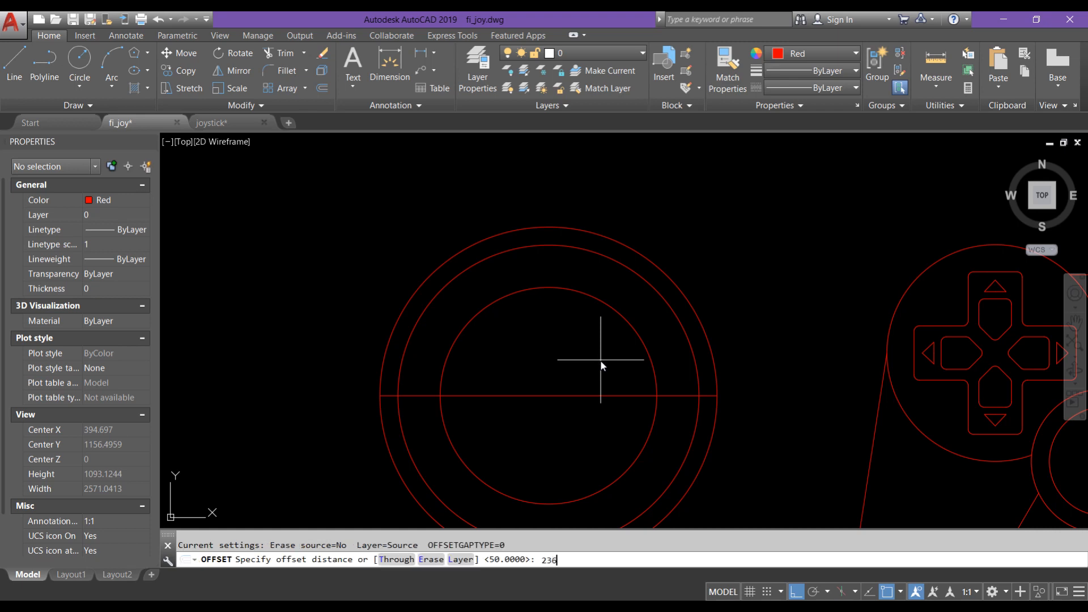
{"action": "type", "text": "6"}
{"action": "key", "text": "Return"}
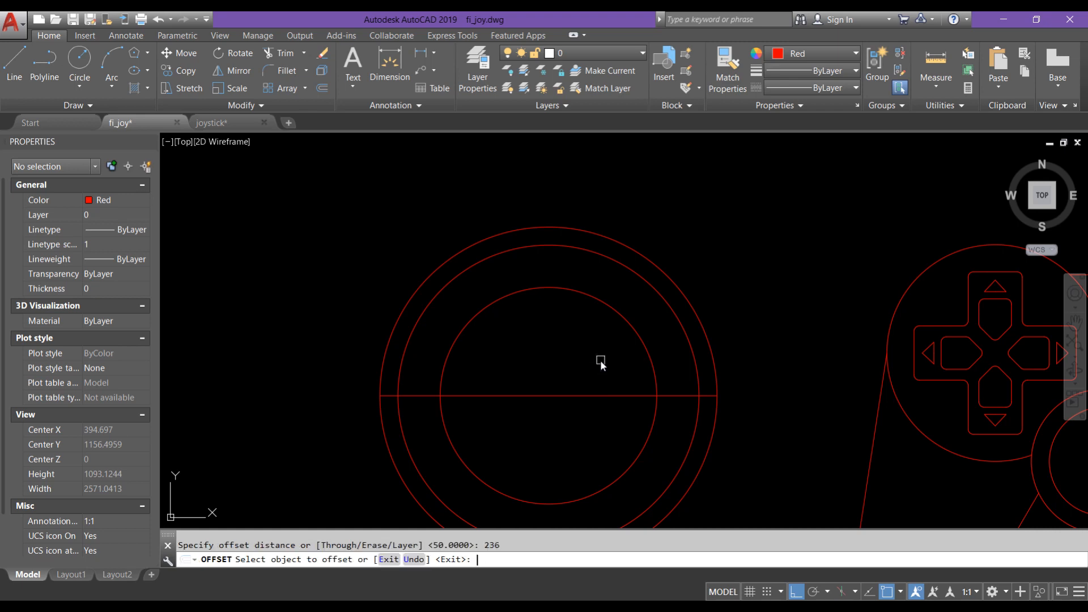
{"action": "left_click", "coordinate": [590, 395]}
{"action": "left_click", "coordinate": [780, 200]}
{"action": "key", "text": "Return"}
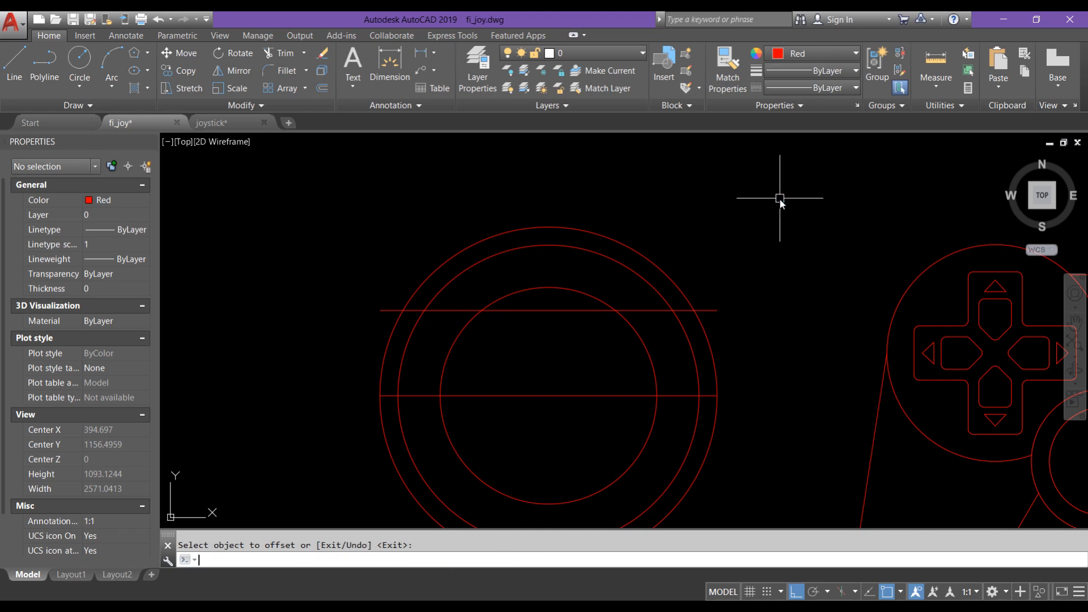
Offset the upper horizontal line upward by 151
{"action": "key", "text": "Return"}
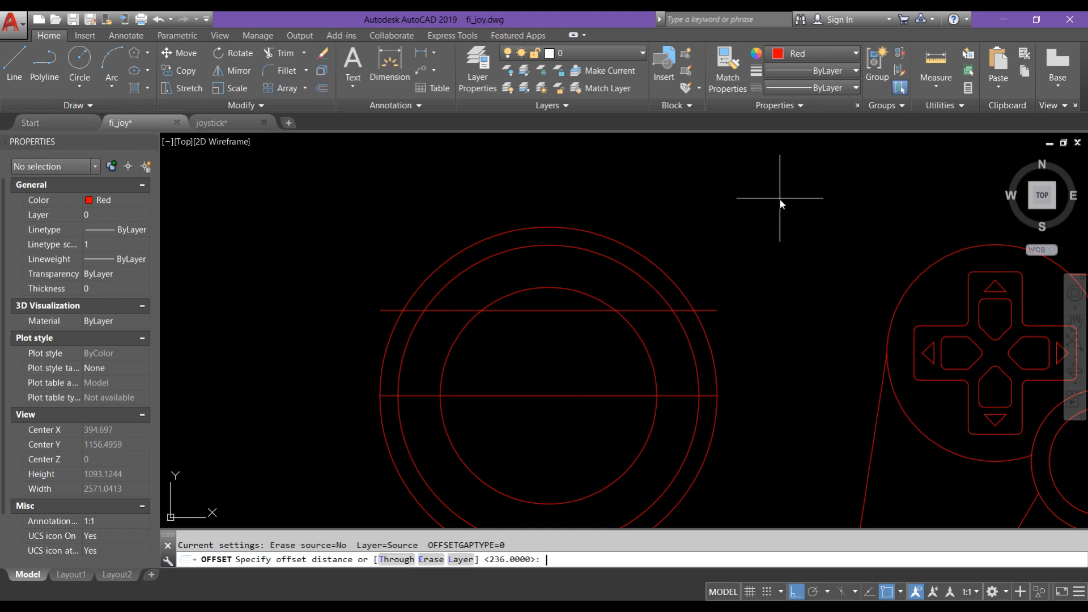
{"action": "key", "text": "Return"}
{"action": "left_click", "coordinate": [715, 309]}
{"action": "left_click", "coordinate": [722, 244]}
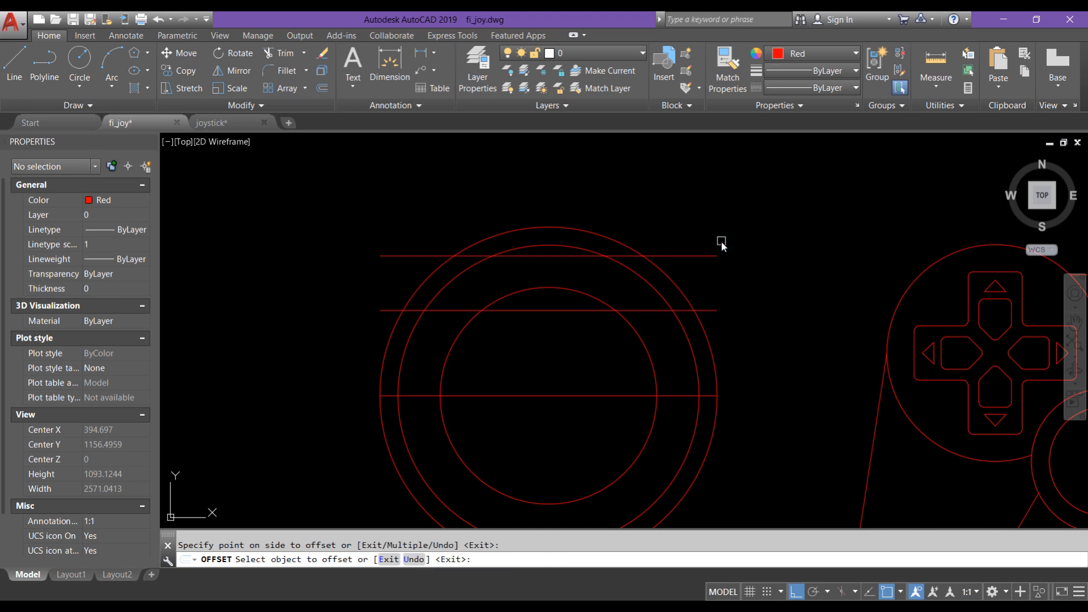
{"action": "key", "text": "Return"}
Offset the topmost horizontal line upward by 11
{"action": "key", "text": "Return"}
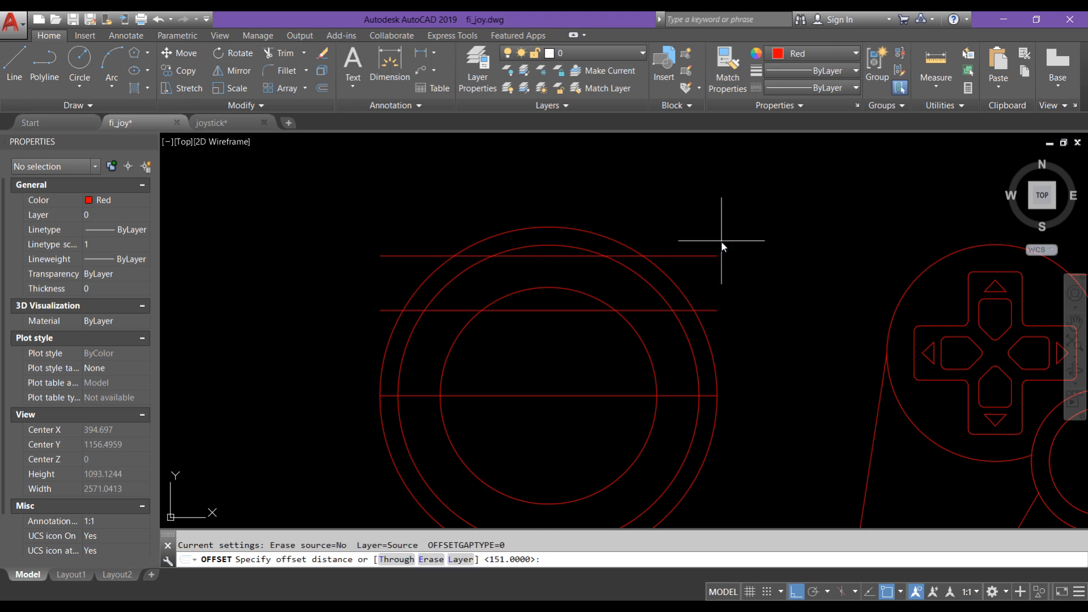
{"action": "type", "text": "11"}
{"action": "key", "text": "Return"}
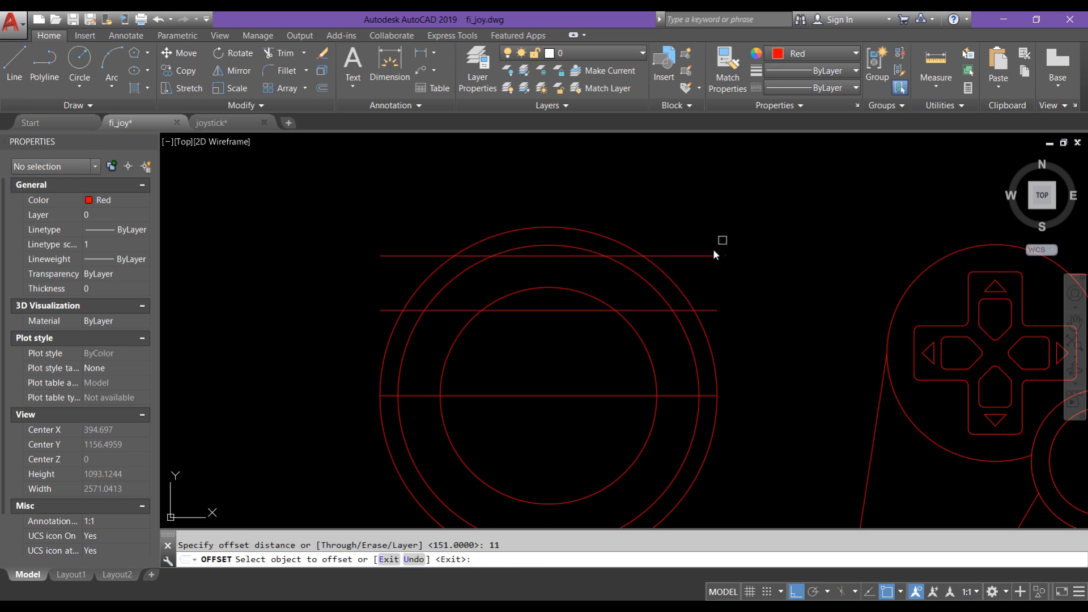
{"action": "left_click", "coordinate": [702, 256]}
{"action": "left_click", "coordinate": [705, 227]}
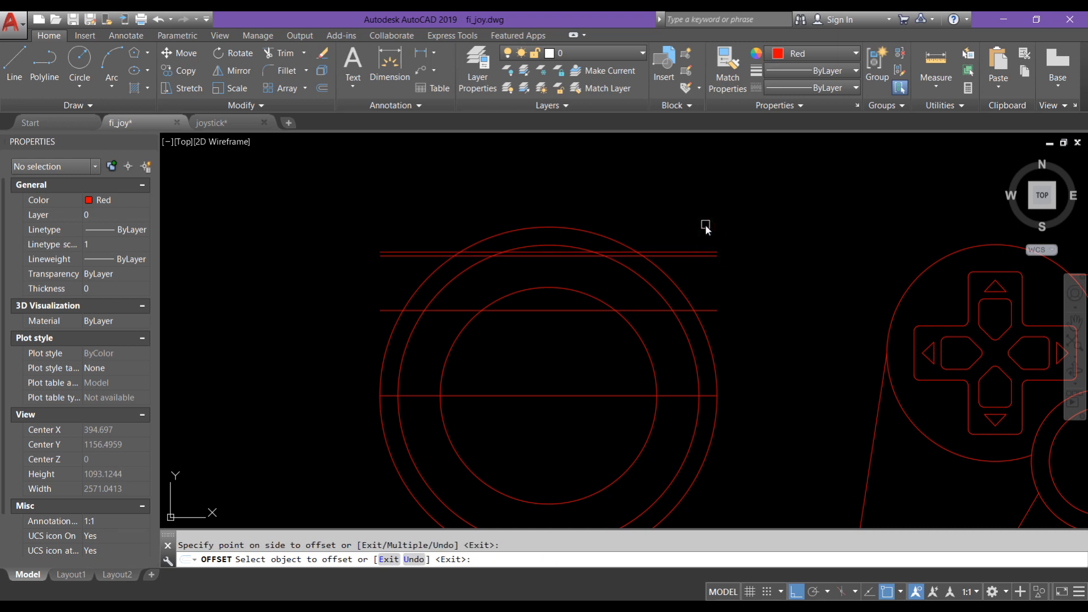
Offset the topmost horizontal line upward by 54
{"action": "key", "text": "Return"}
{"action": "key", "text": "Return"}
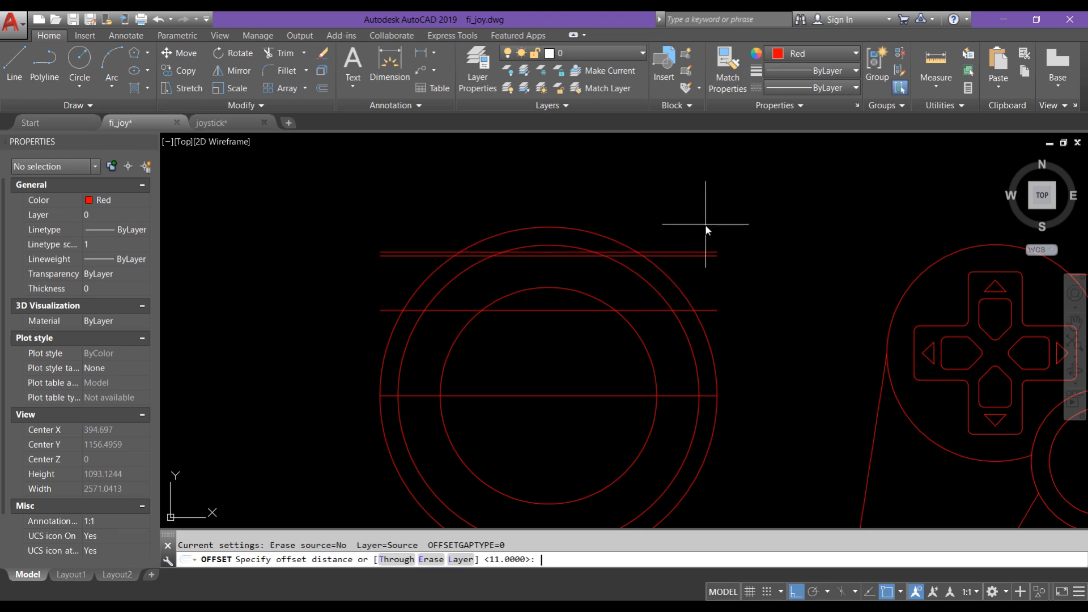
{"action": "type", "text": "54"}
{"action": "key", "text": "Return"}
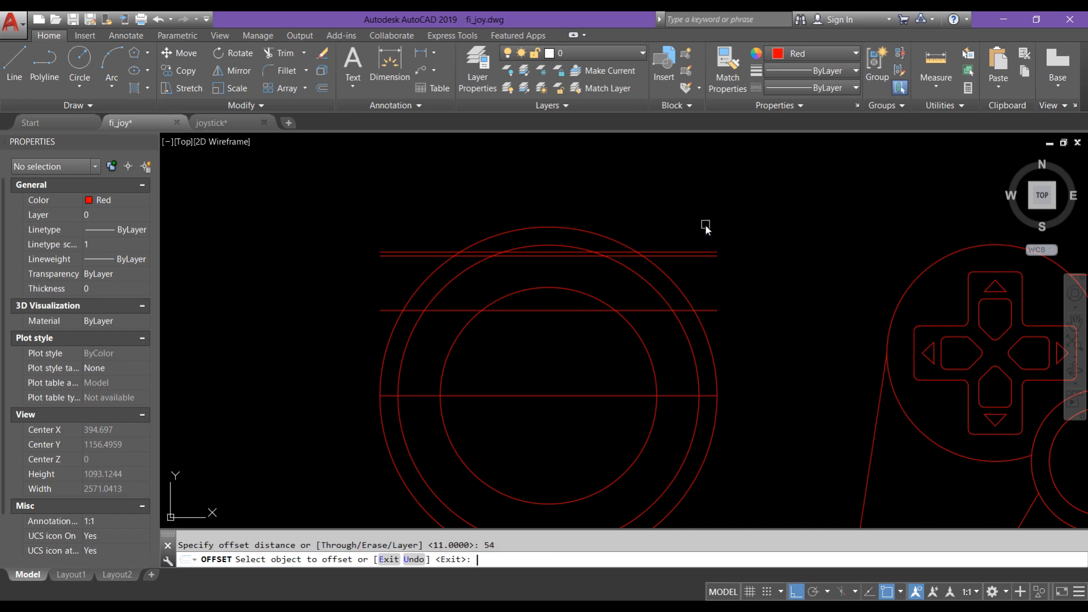
{"action": "left_click", "coordinate": [700, 251]}
{"action": "left_click", "coordinate": [697, 212]}
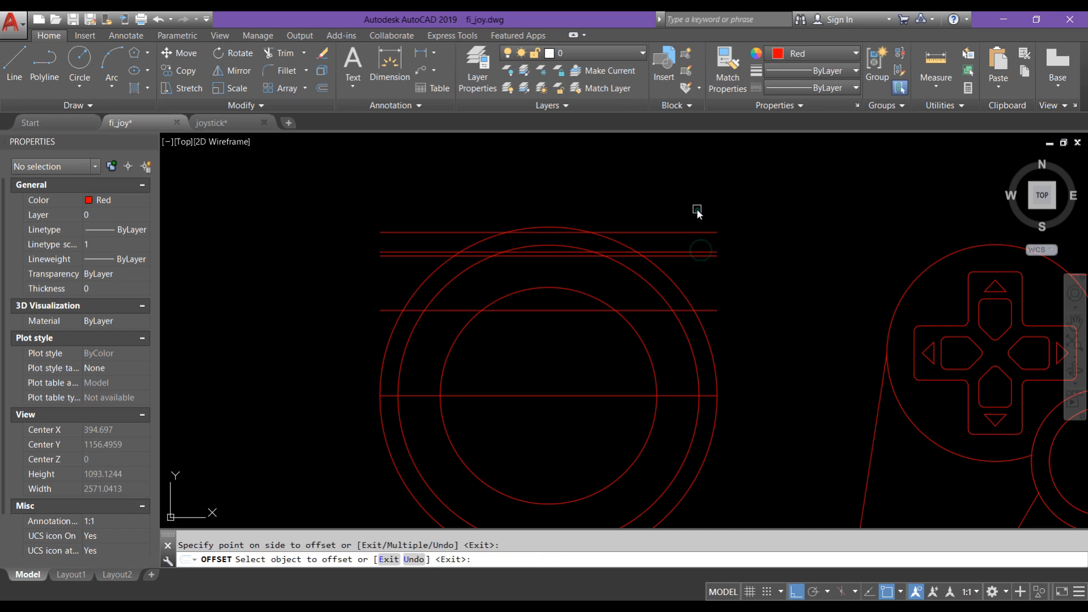
{"action": "scroll", "coordinate": [573, 205], "scroll_direction": "up", "scroll_amount": 2}
{"action": "scroll", "coordinate": [573, 205], "scroll_direction": "down", "scroll_amount": 4}
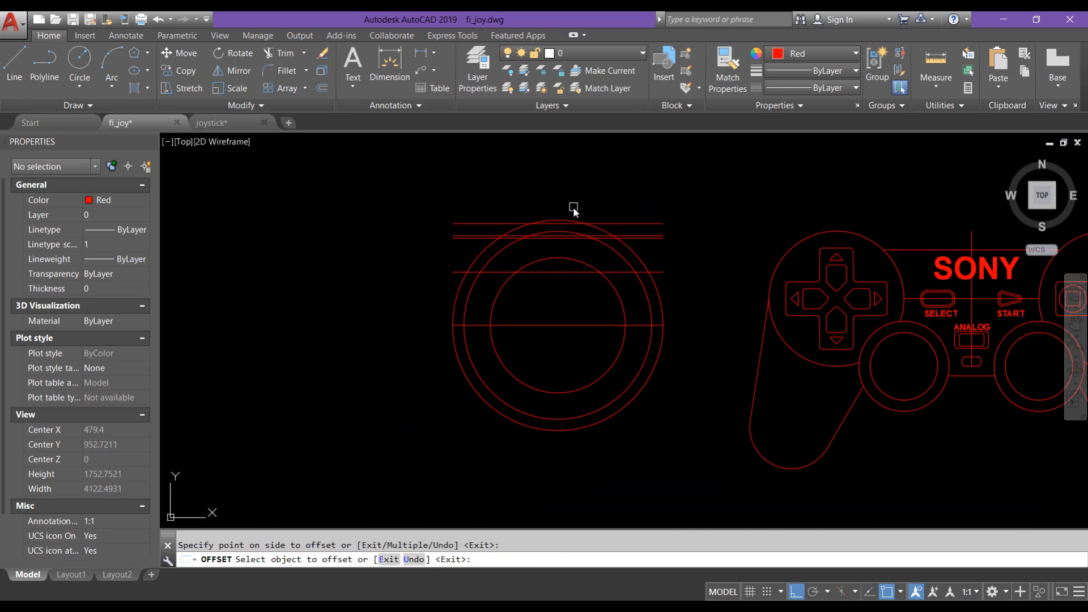
{"action": "type", "text": "1"}
{"action": "key", "text": "Return"}
{"action": "scroll", "coordinate": [517, 207], "scroll_direction": "up", "scroll_amount": 4}
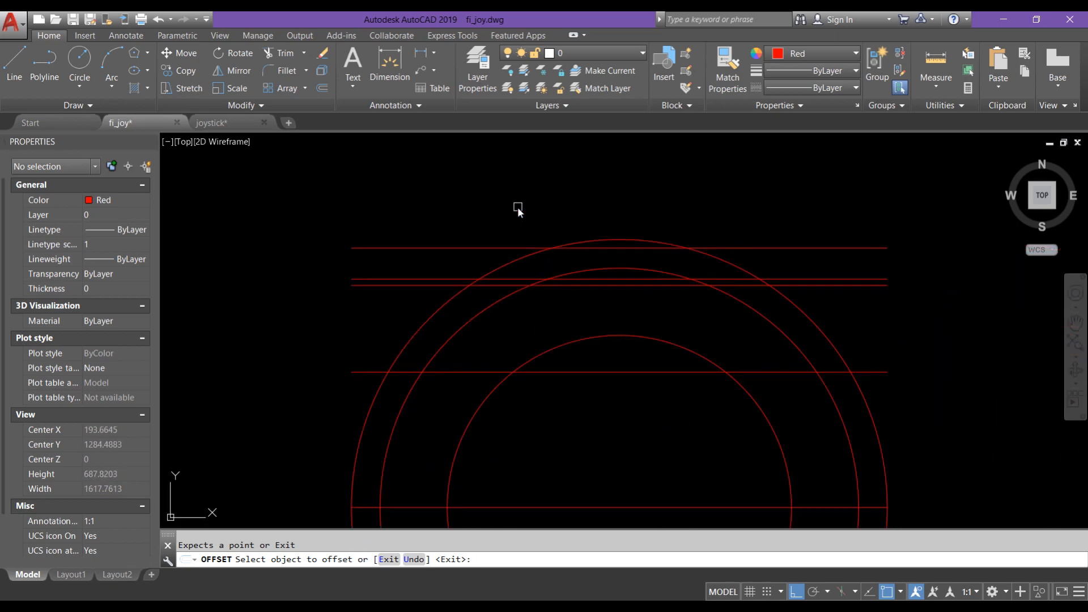
{"action": "key", "text": "Escape"}
Draw a short slanted line from the outer circle's left intersection with the topmost line to the middle circle's intersection with the second line
{"action": "type", "text": "l"}
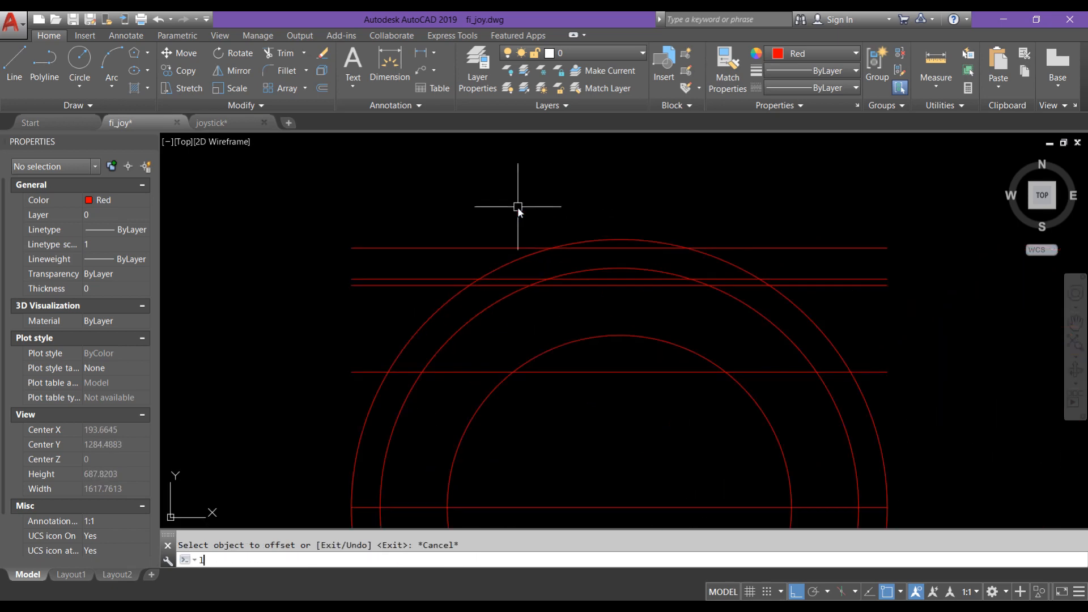
{"action": "key", "text": "Return"}
{"action": "left_click", "coordinate": [549, 249]}
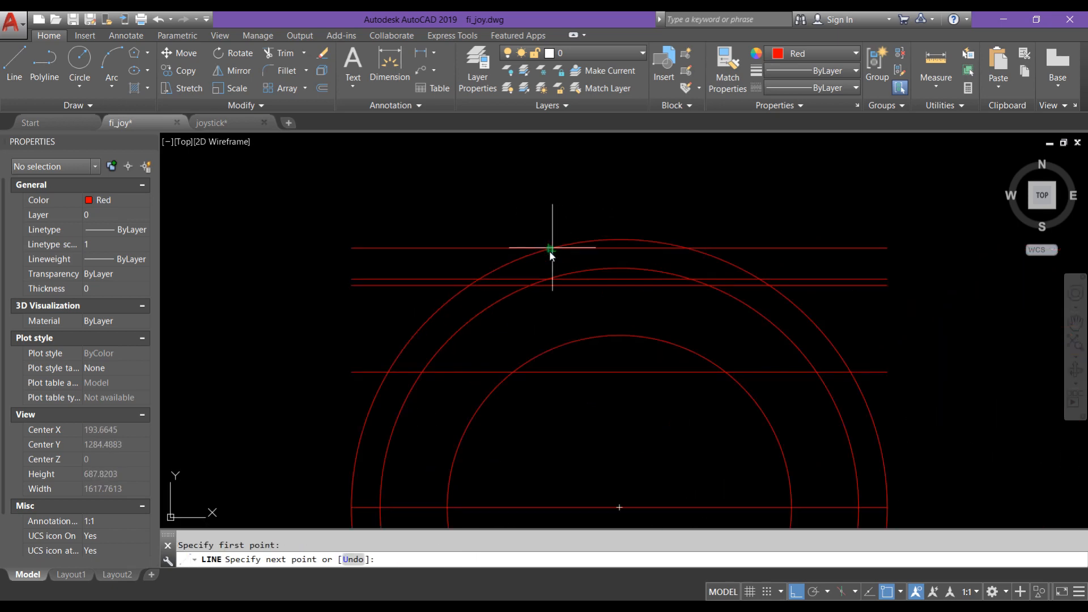
{"action": "left_click", "coordinate": [547, 281]}
{"action": "key", "text": "Return"}
Draw a slanted line from the middle circle's left intersection with the third line to the inner circle's left intersection with the fourth line
{"action": "key", "text": "Return"}
{"action": "left_click", "coordinate": [528, 283]}
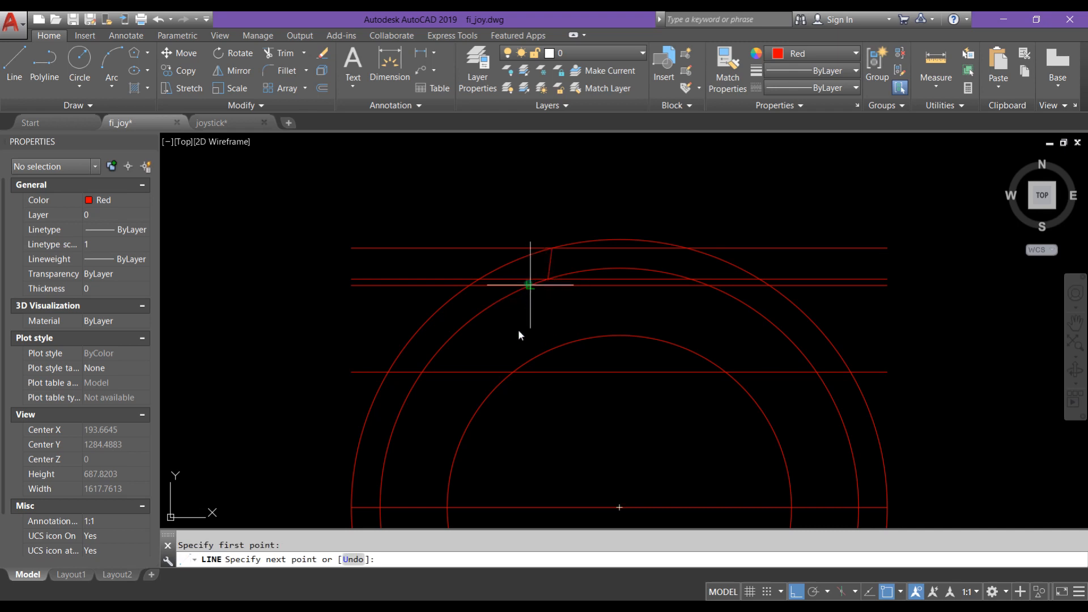
{"action": "left_click", "coordinate": [512, 372]}
{"action": "key", "text": "Escape"}
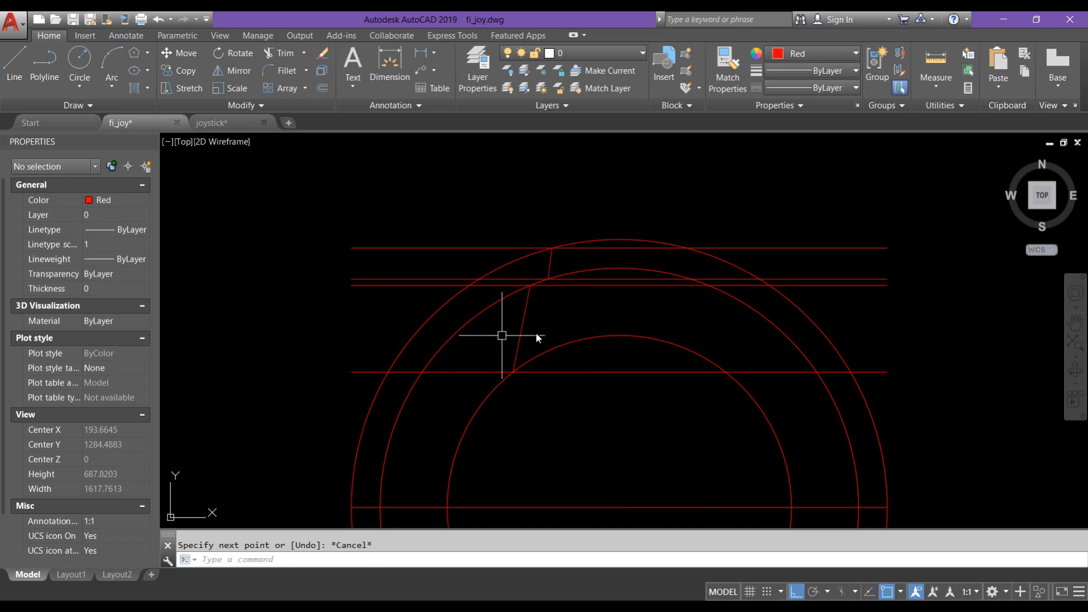
Mirror the two slanted lines about the circles' vertical centre axis, keeping the originals
{"action": "left_click", "coordinate": [517, 335]}
{"action": "left_click", "coordinate": [551, 259]}
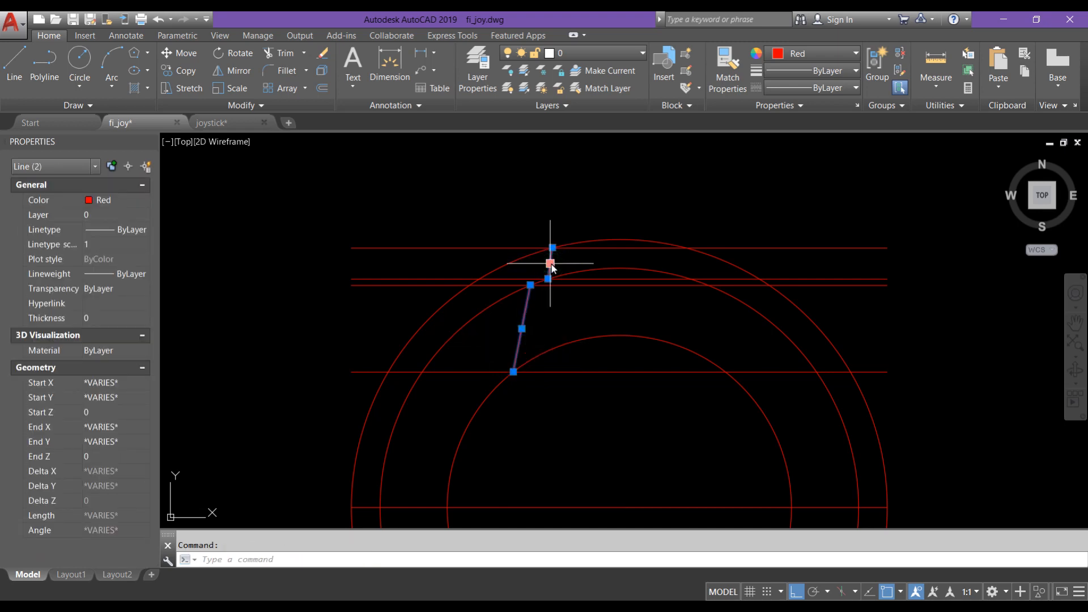
{"action": "type", "text": "mi"}
{"action": "key", "text": "Return"}
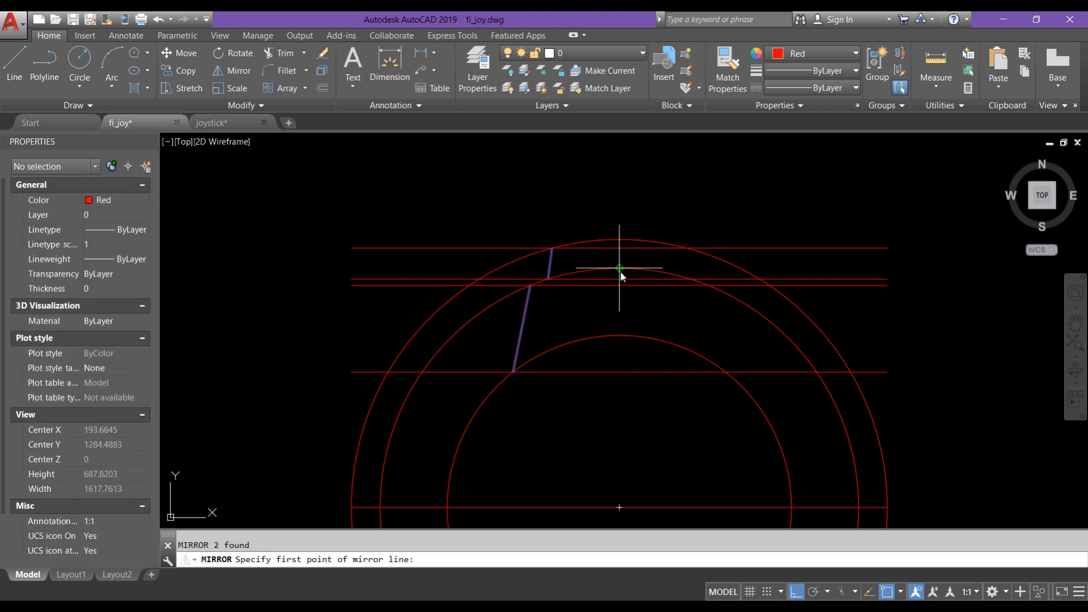
{"action": "left_click", "coordinate": [620, 268]}
{"action": "left_click", "coordinate": [621, 337]}
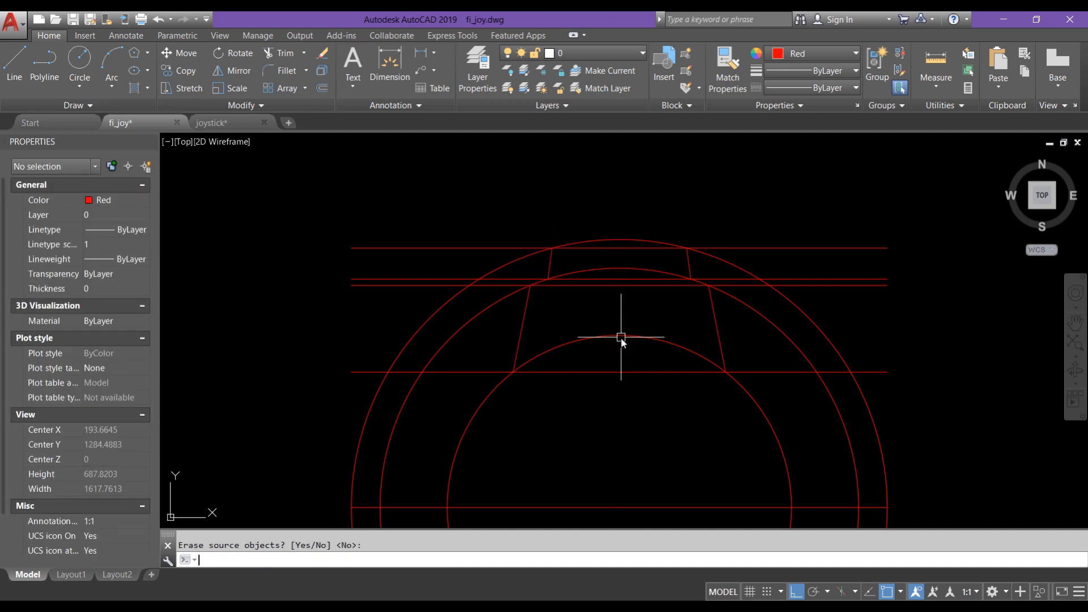
{"action": "key", "text": "Return"}
{"action": "scroll", "coordinate": [640, 337], "scroll_direction": "down", "scroll_amount": 2}
{"action": "scroll", "coordinate": [710, 355], "scroll_direction": "up", "scroll_amount": 2}
{"action": "scroll", "coordinate": [711, 352], "scroll_direction": "down", "scroll_amount": 2}
{"action": "key", "text": "Escape"}
Delete all the horizontal construction lines, including the diameter line across the circles
{"action": "left_click", "coordinate": [814, 368]}
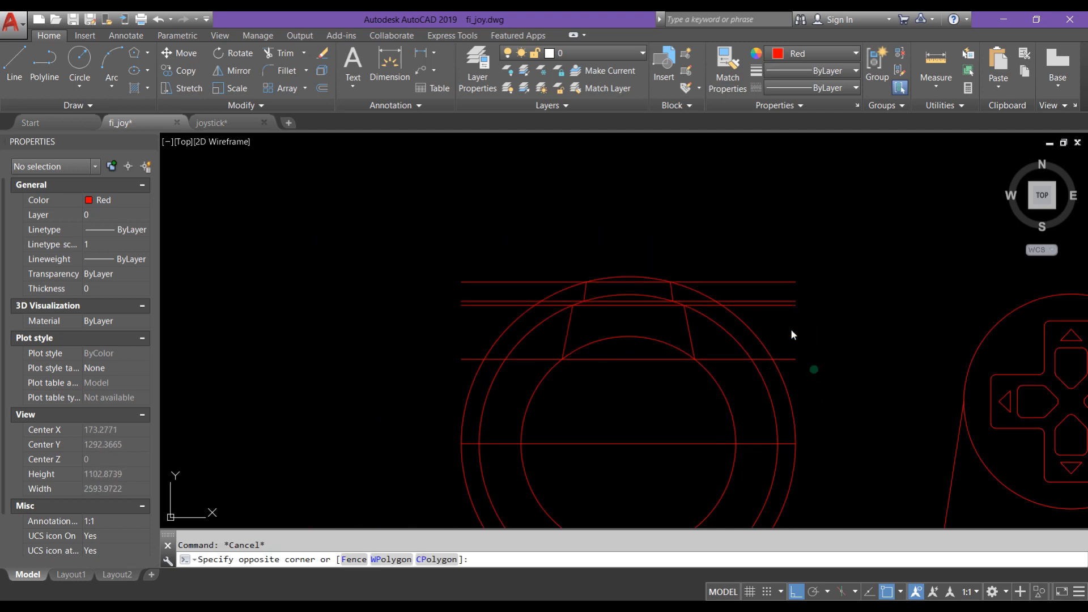
{"action": "left_click", "coordinate": [786, 266]}
{"action": "key", "text": "Delete"}
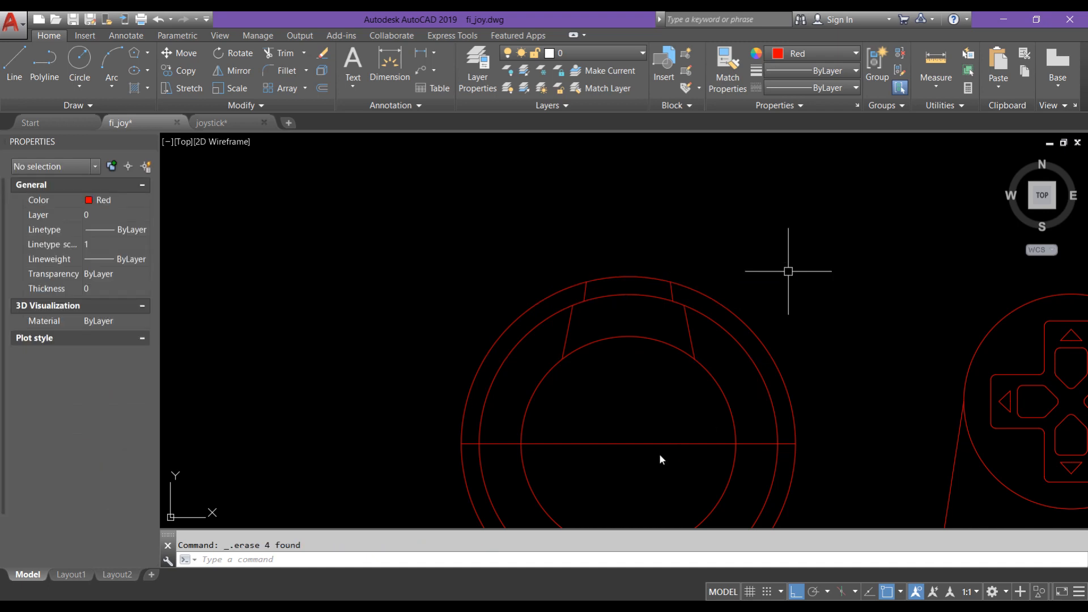
{"action": "key", "text": "Delete"}
Trim the two outer circles outside the slanted lines, leaving only the arcs that cap the two stacked shapes
{"action": "type", "text": "tr"}
{"action": "key", "text": "Return"}
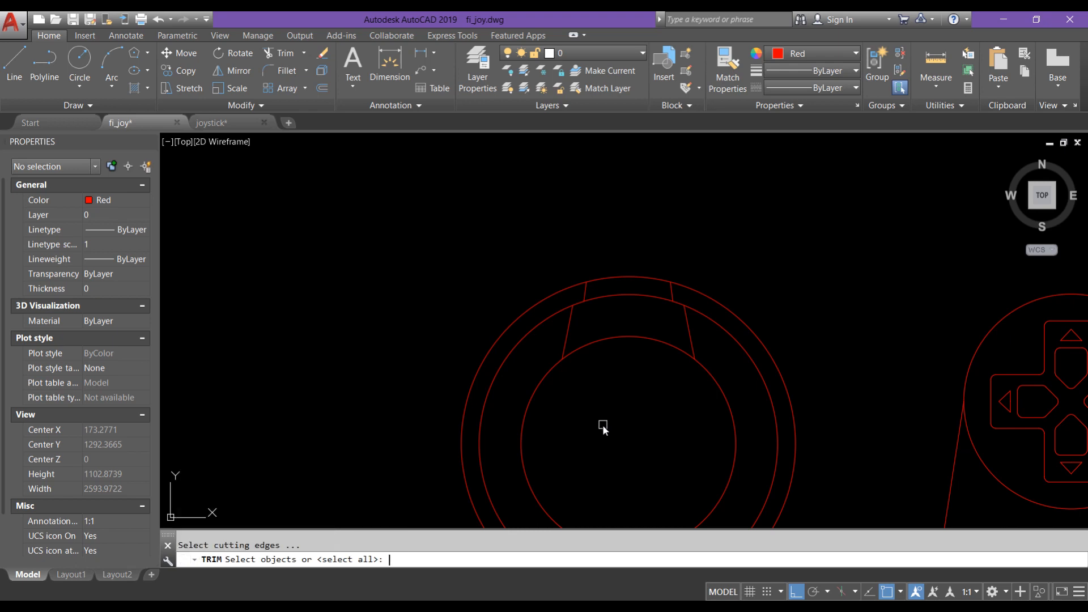
{"action": "key", "text": "Return"}
{"action": "left_click", "coordinate": [535, 340]}
{"action": "left_click", "coordinate": [491, 298]}
{"action": "key", "text": "Return"}
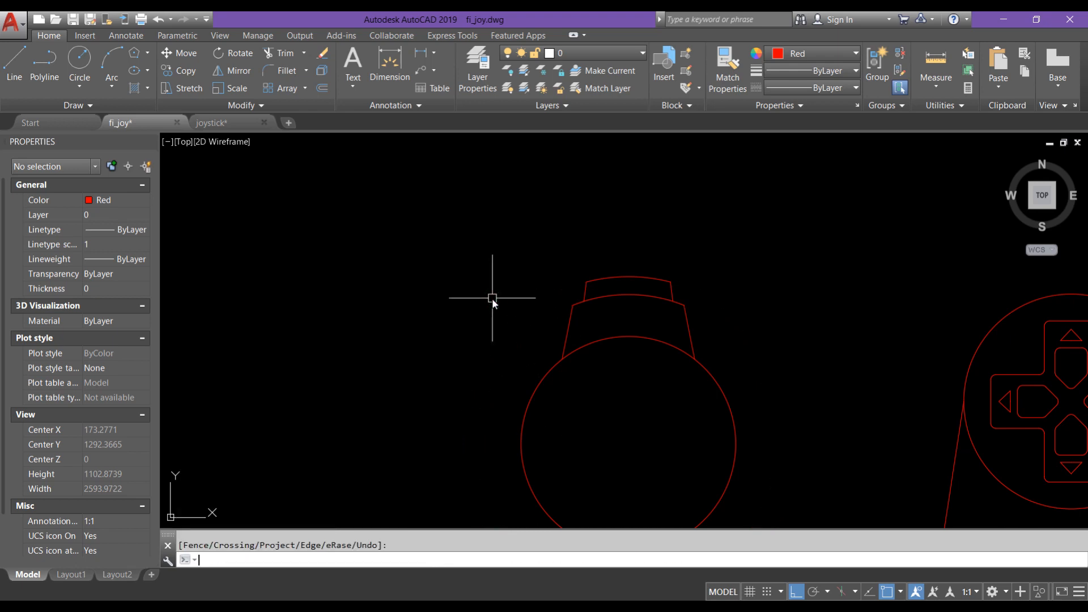
Fillet both upper corners of the larger shape directly above the circle with radius 50
{"action": "scroll", "coordinate": [660, 331], "scroll_direction": "up", "scroll_amount": 2}
{"action": "scroll", "coordinate": [658, 314], "scroll_direction": "down", "scroll_amount": 2}
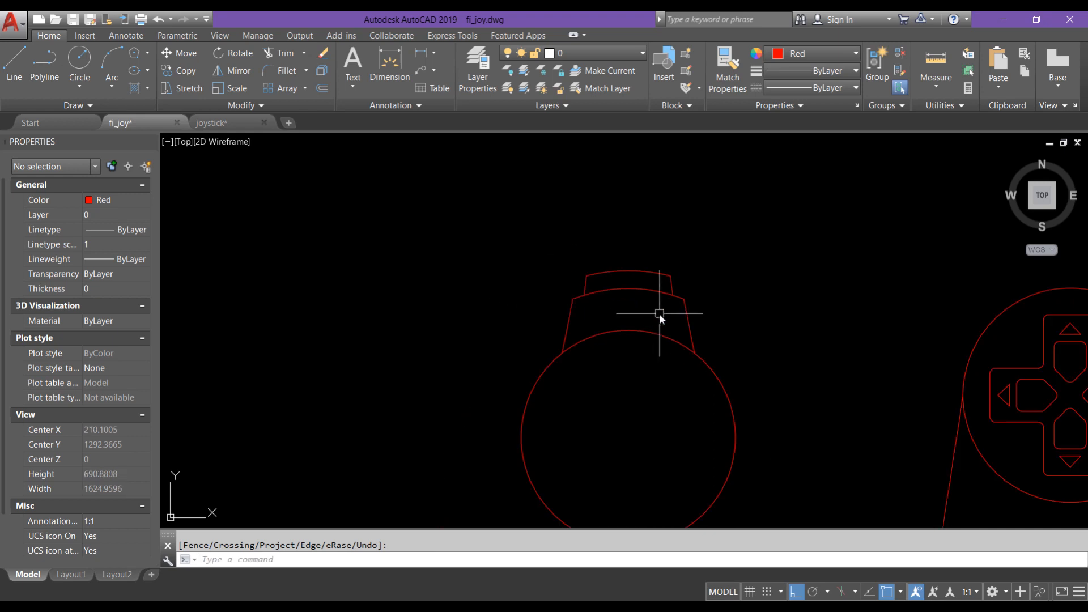
{"action": "middle_click_drag", "start_coordinate": [648, 301], "coordinate": [634, 283]}
{"action": "scroll", "coordinate": [634, 283], "scroll_direction": "up", "scroll_amount": 1}
{"action": "scroll", "coordinate": [635, 284], "scroll_direction": "down", "scroll_amount": 1}
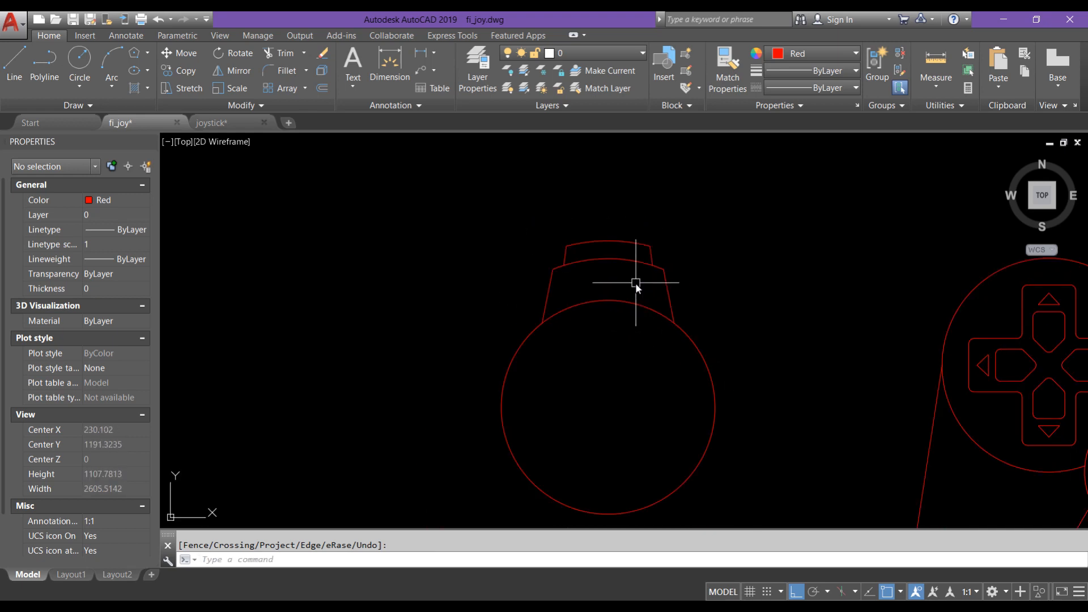
{"action": "type", "text": "f"}
{"action": "key", "text": "Return"}
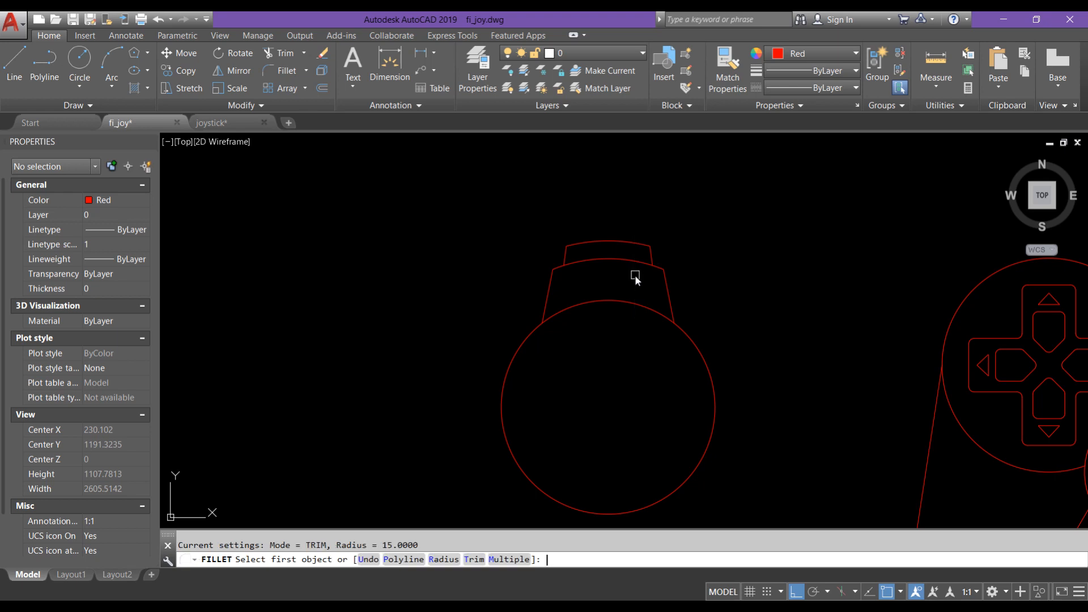
{"action": "type", "text": "r"}
{"action": "key", "text": "Return"}
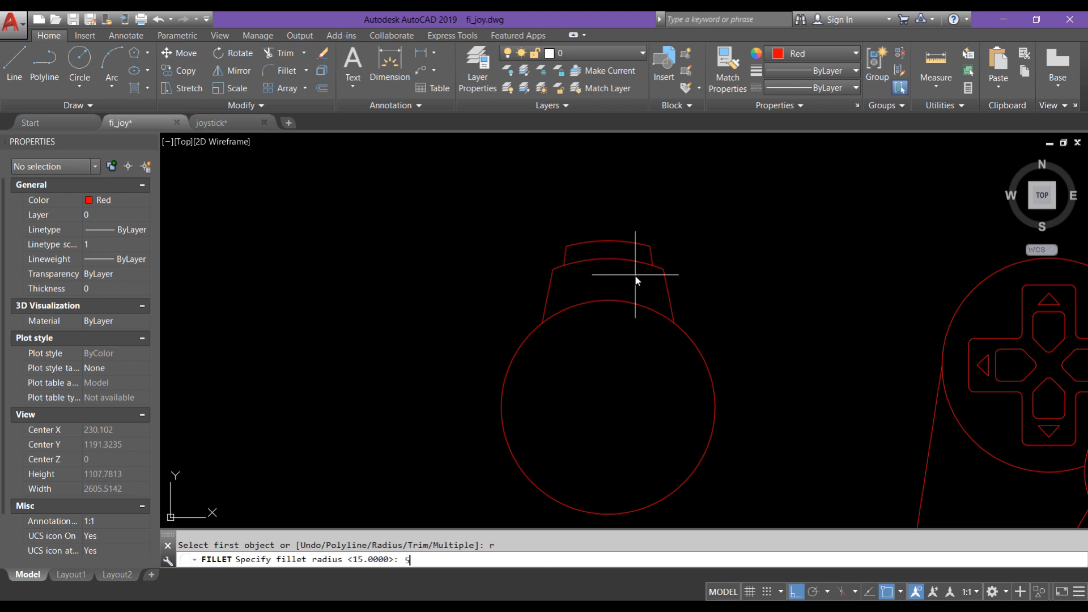
{"action": "type", "text": "5"}
{"action": "key", "text": "Return"}
{"action": "scroll", "coordinate": [635, 274], "scroll_direction": "up", "scroll_amount": 2}
{"action": "left_click", "coordinate": [639, 258]}
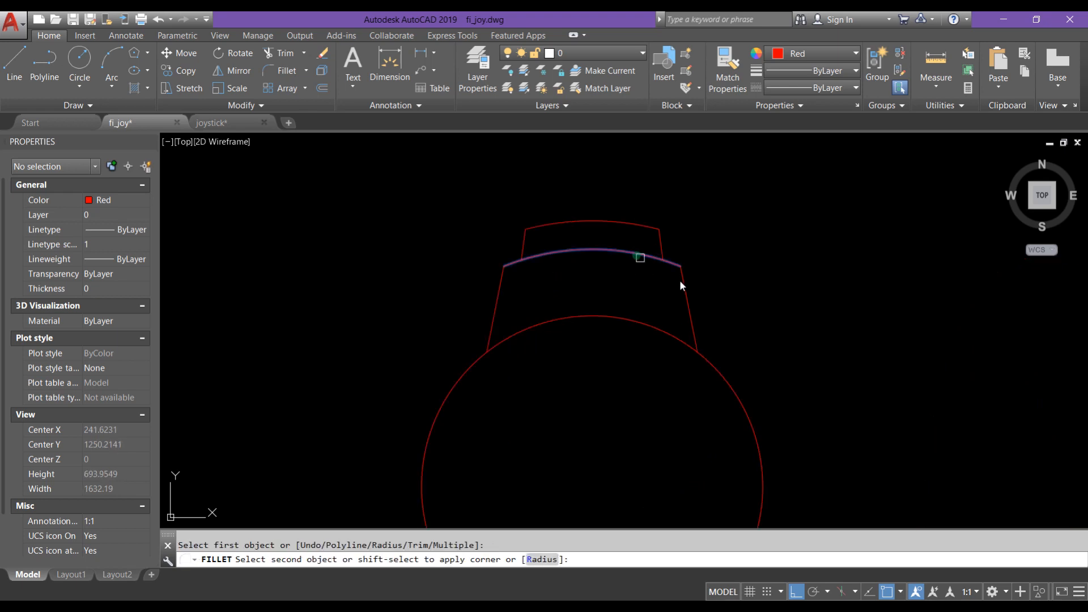
{"action": "left_click", "coordinate": [687, 287]}
{"action": "key", "text": "Return"}
{"action": "left_click", "coordinate": [513, 261]}
{"action": "left_click", "coordinate": [502, 288]}
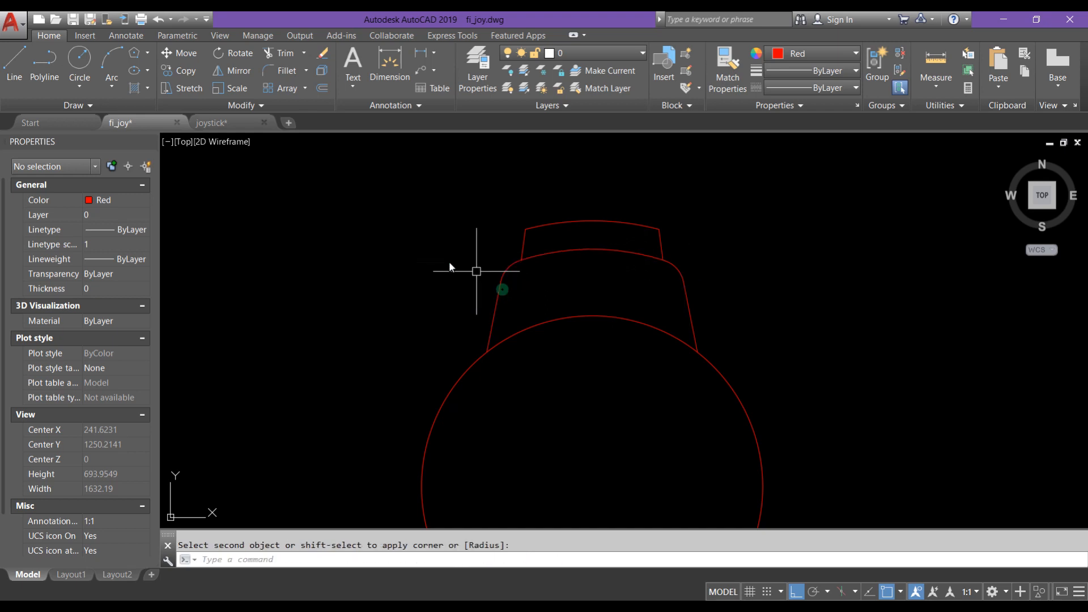
Fillet both upper corners of the smaller topmost shape with radius 30
{"action": "key", "text": "Return"}
{"action": "type", "text": "r"}
{"action": "key", "text": "Return"}
{"action": "type", "text": "30"}
{"action": "key", "text": "Return"}
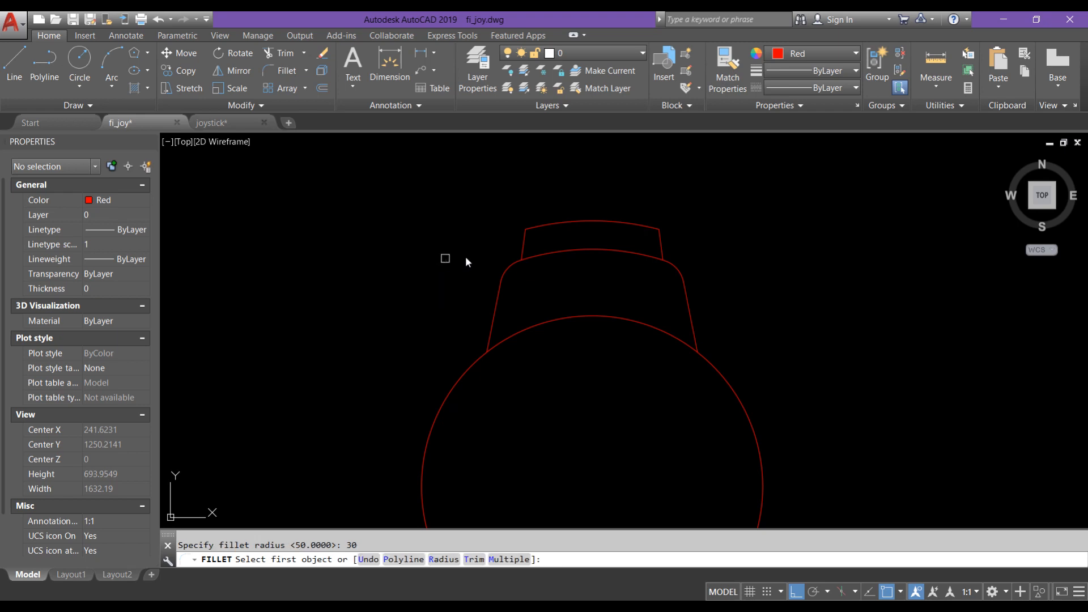
{"action": "left_click", "coordinate": [519, 248]}
{"action": "left_click", "coordinate": [567, 221]}
{"action": "key", "text": "Return"}
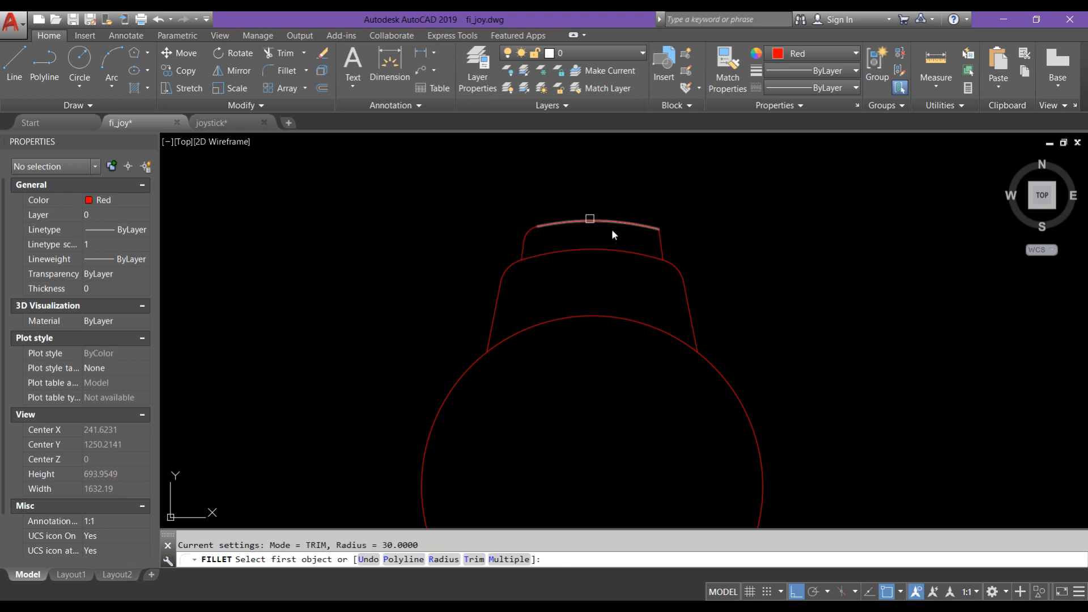
{"action": "left_click", "coordinate": [633, 226]}
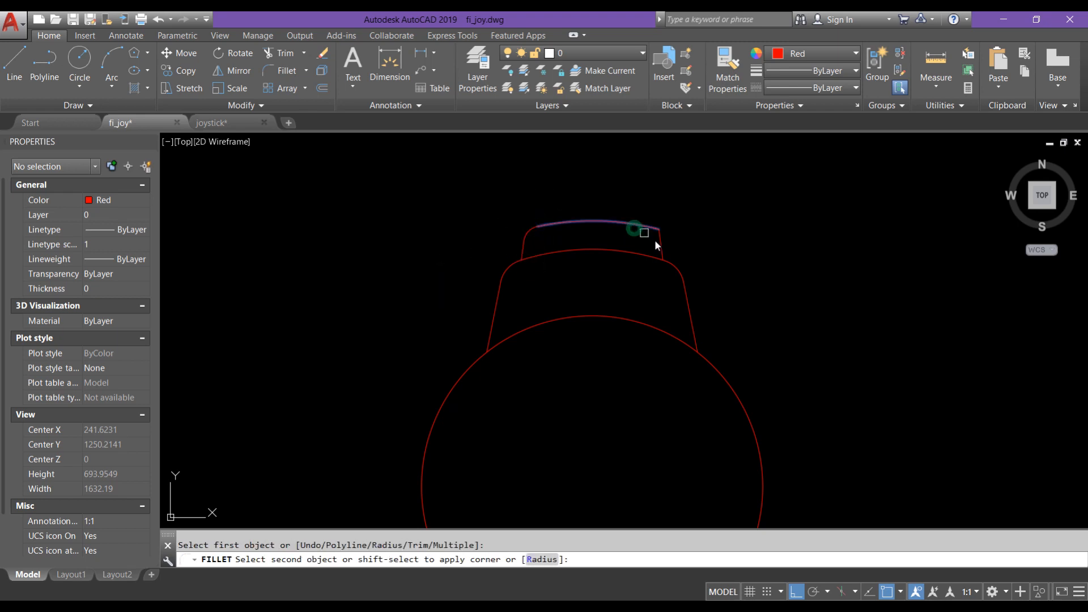
{"action": "left_click", "coordinate": [701, 230]}
{"action": "key", "text": "Return"}
{"action": "scroll", "coordinate": [708, 232], "scroll_direction": "down", "scroll_amount": 3}
{"action": "scroll", "coordinate": [726, 233], "scroll_direction": "up", "scroll_amount": 2}
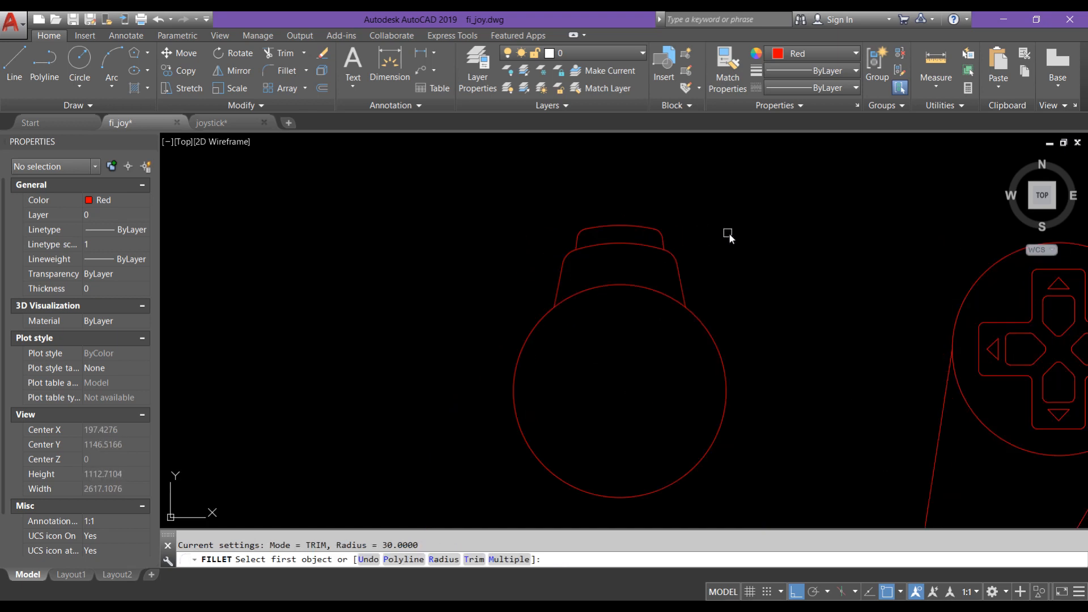
{"action": "key", "text": "Escape"}
Copy the stacked shoulder shapes from their circle's centre to the centres of the joystick's left and right button circles
{"action": "left_click", "coordinate": [511, 191]}
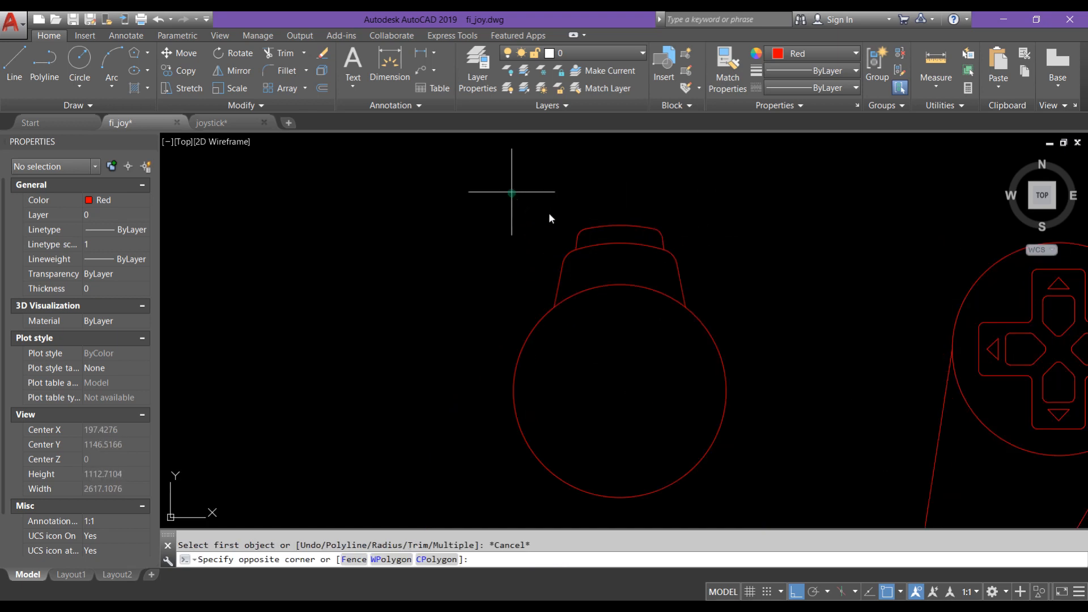
{"action": "left_click", "coordinate": [747, 326]}
{"action": "type", "text": "co"}
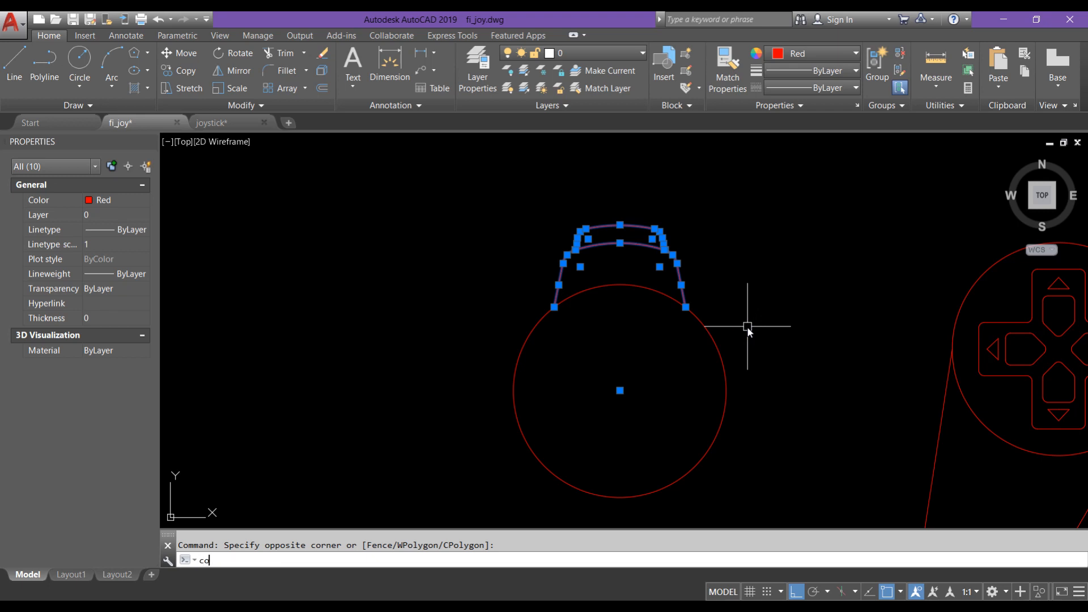
{"action": "key", "text": "Return"}
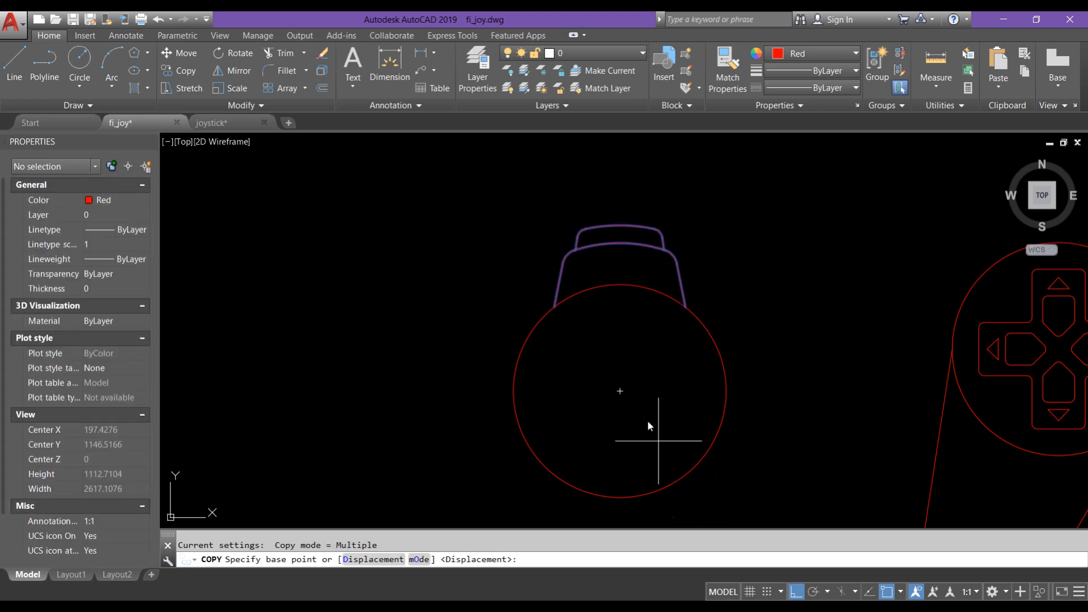
{"action": "left_click", "coordinate": [621, 393]}
{"action": "scroll", "coordinate": [621, 393], "scroll_direction": "down", "scroll_amount": 4}
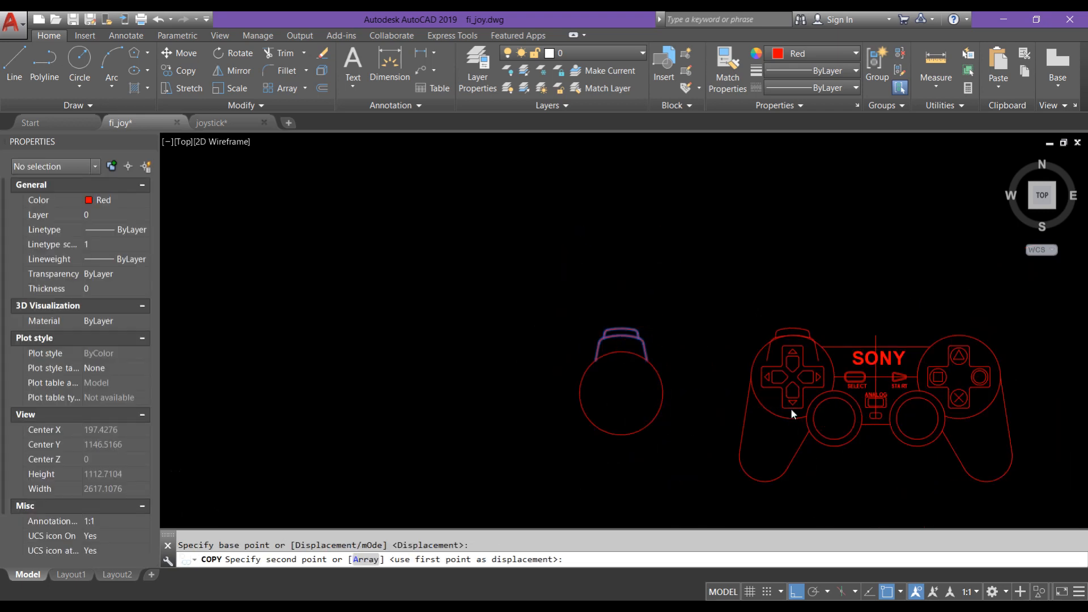
{"action": "scroll", "coordinate": [790, 408], "scroll_direction": "up", "scroll_amount": 4}
{"action": "left_click", "coordinate": [795, 328]}
{"action": "scroll", "coordinate": [791, 337], "scroll_direction": "down", "scroll_amount": 4}
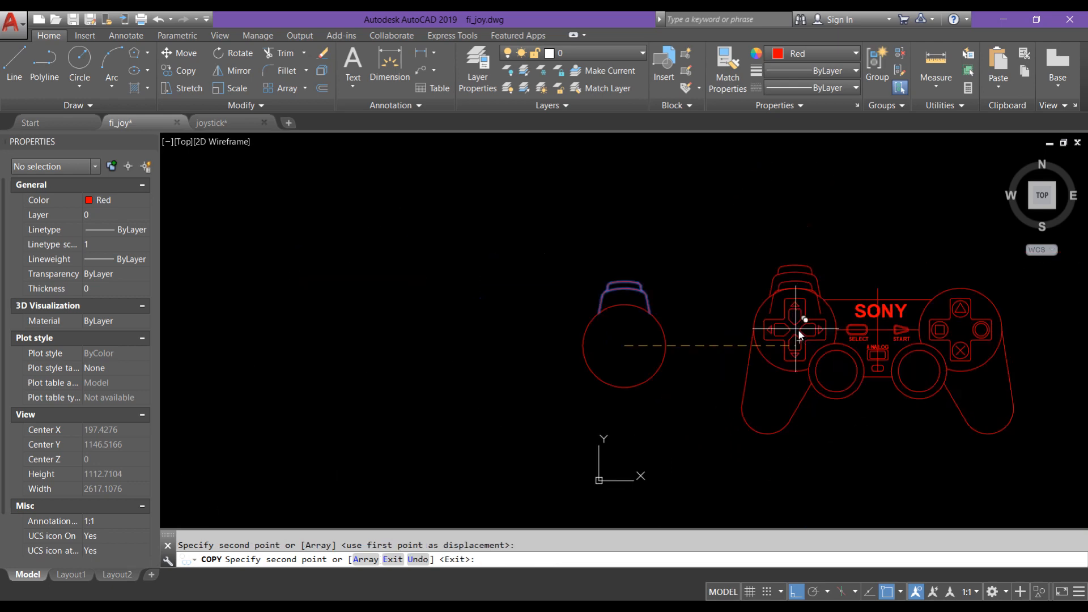
{"action": "scroll", "coordinate": [980, 316], "scroll_direction": "up", "scroll_amount": 4}
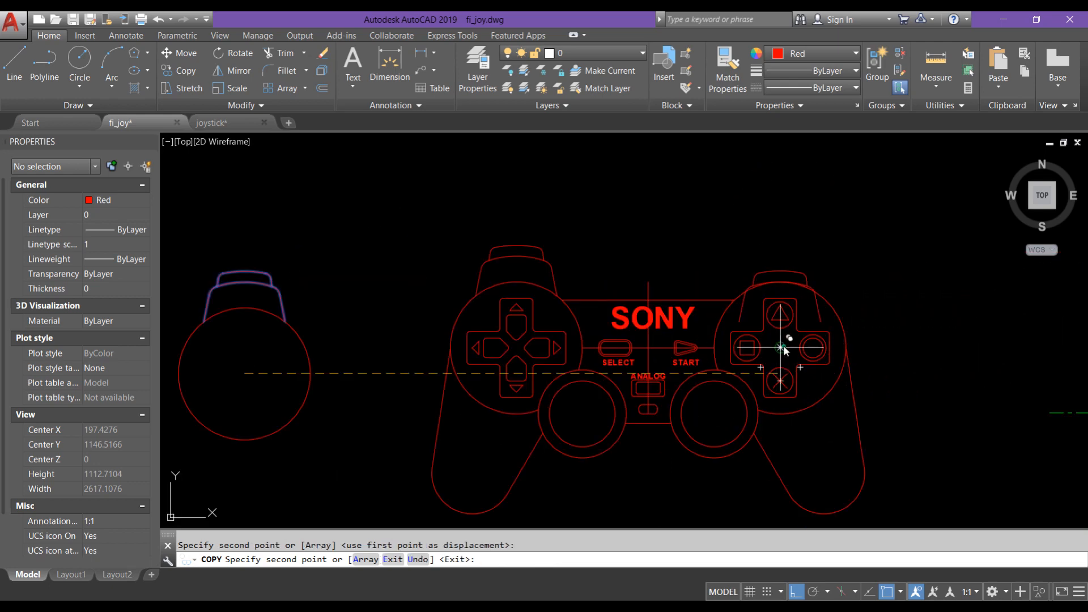
{"action": "key", "text": "Escape"}
Delete the original circle and shoulder shapes beside the joystick
{"action": "scroll", "coordinate": [944, 347], "scroll_direction": "down", "scroll_amount": 2}
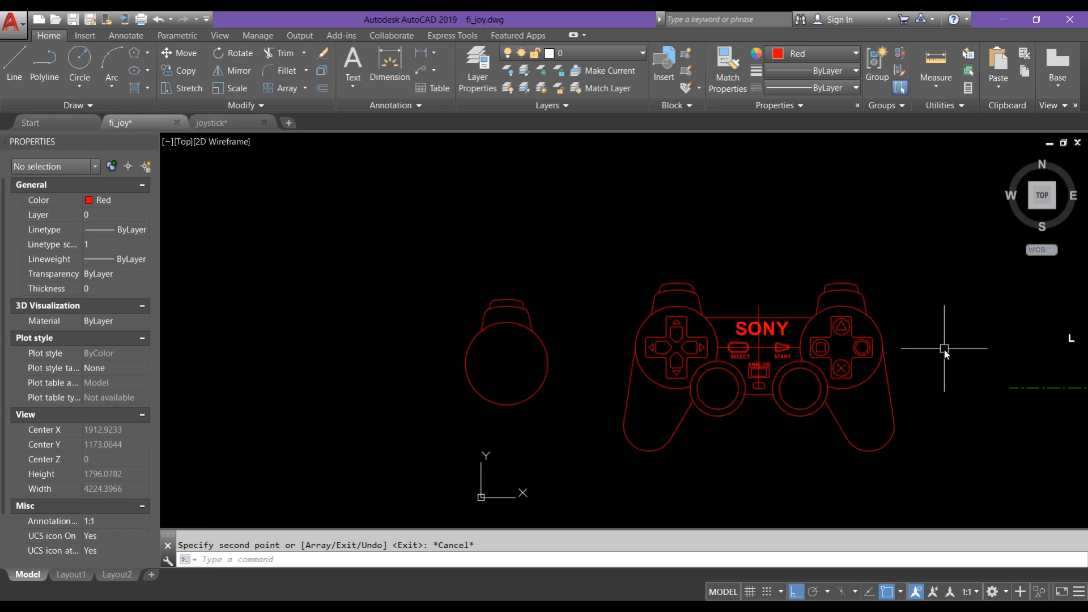
{"action": "left_click", "coordinate": [594, 438]}
{"action": "left_click", "coordinate": [417, 278]}
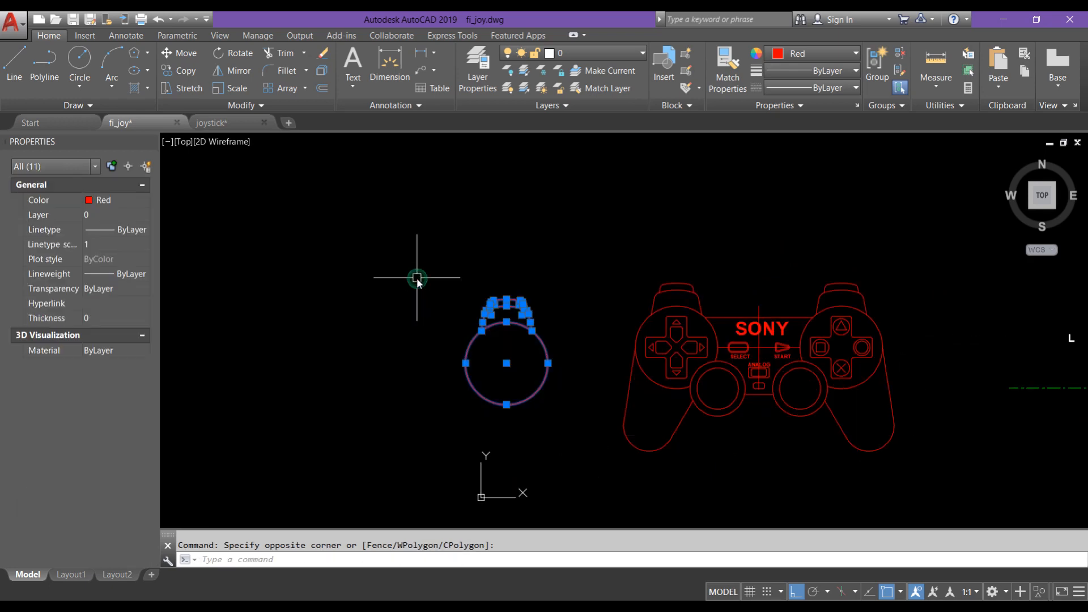
{"action": "key", "text": "Delete"}
{"action": "middle_click_drag", "start_coordinate": [764, 364], "coordinate": [640, 345]}
{"action": "scroll", "coordinate": [641, 344], "scroll_direction": "up", "scroll_amount": 2}
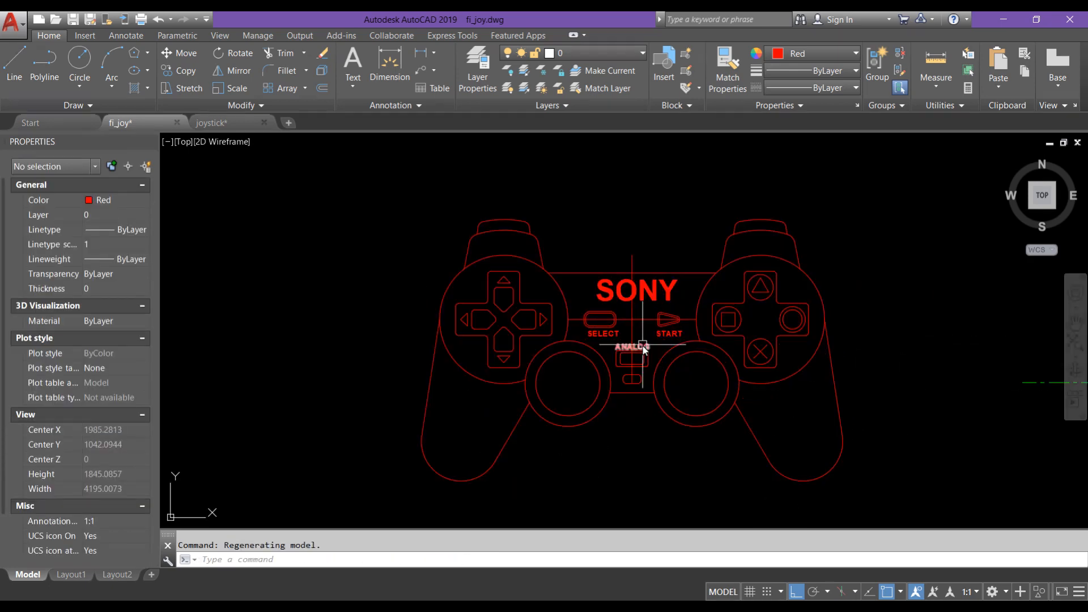
Move the L and R labels from the green centre lines' intersection to the crossing of the construction lines in the joystick's middle
{"action": "scroll", "coordinate": [520, 301], "scroll_direction": "up", "scroll_amount": 2}
{"action": "scroll", "coordinate": [963, 339], "scroll_direction": "down", "scroll_amount": 4}
{"action": "scroll", "coordinate": [984, 345], "scroll_direction": "down", "scroll_amount": 3}
{"action": "middle_click_drag", "start_coordinate": [1040, 353], "coordinate": [746, 352]}
{"action": "scroll", "coordinate": [756, 350], "scroll_direction": "up", "scroll_amount": 3}
{"action": "left_click", "coordinate": [724, 267]}
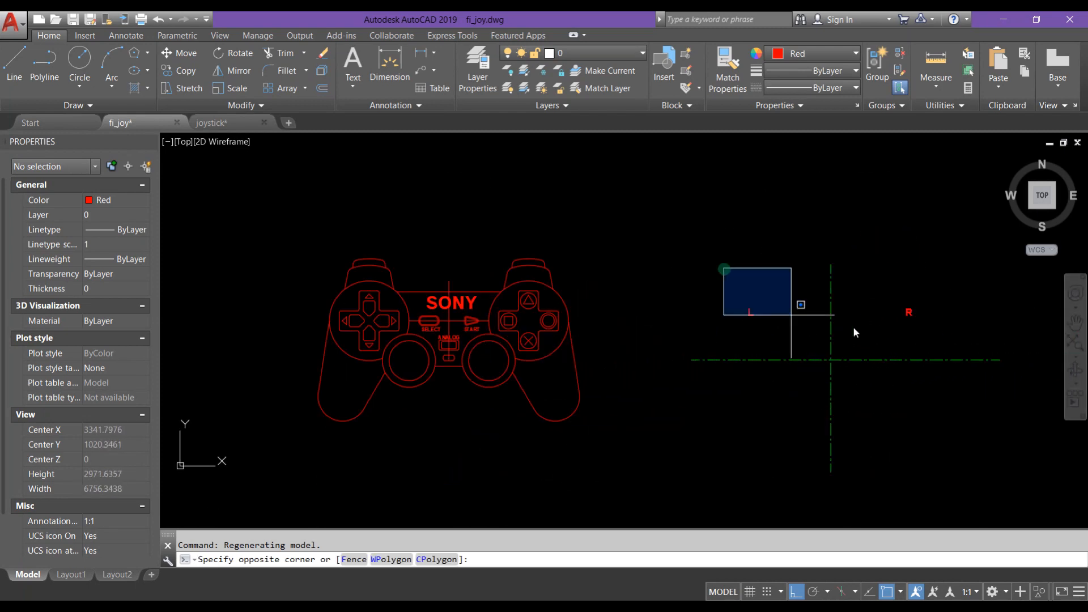
{"action": "left_click", "coordinate": [961, 336]}
{"action": "type", "text": "m"}
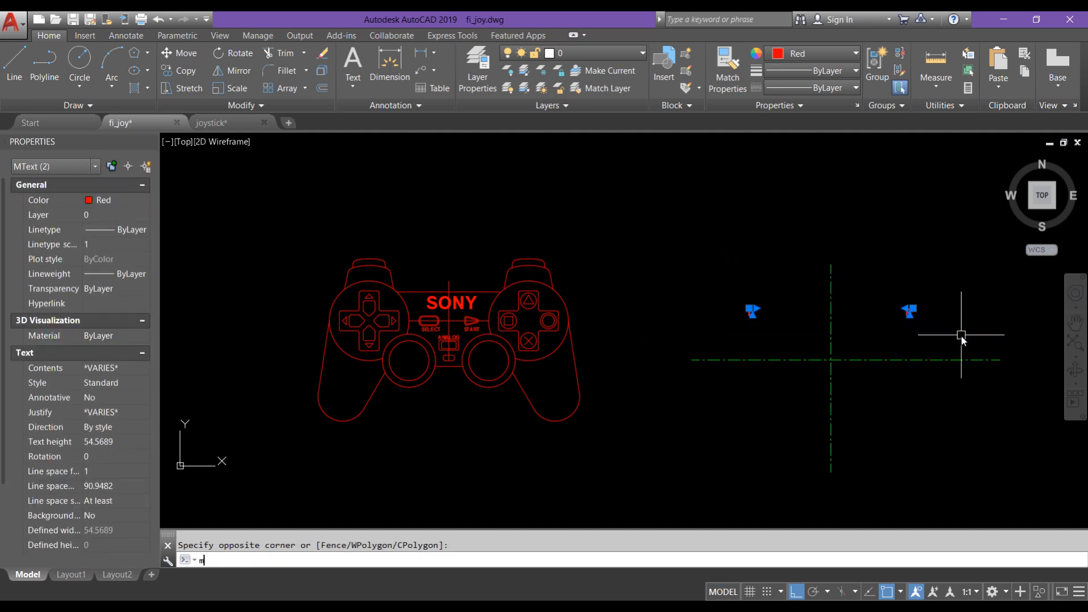
{"action": "key", "text": "Return"}
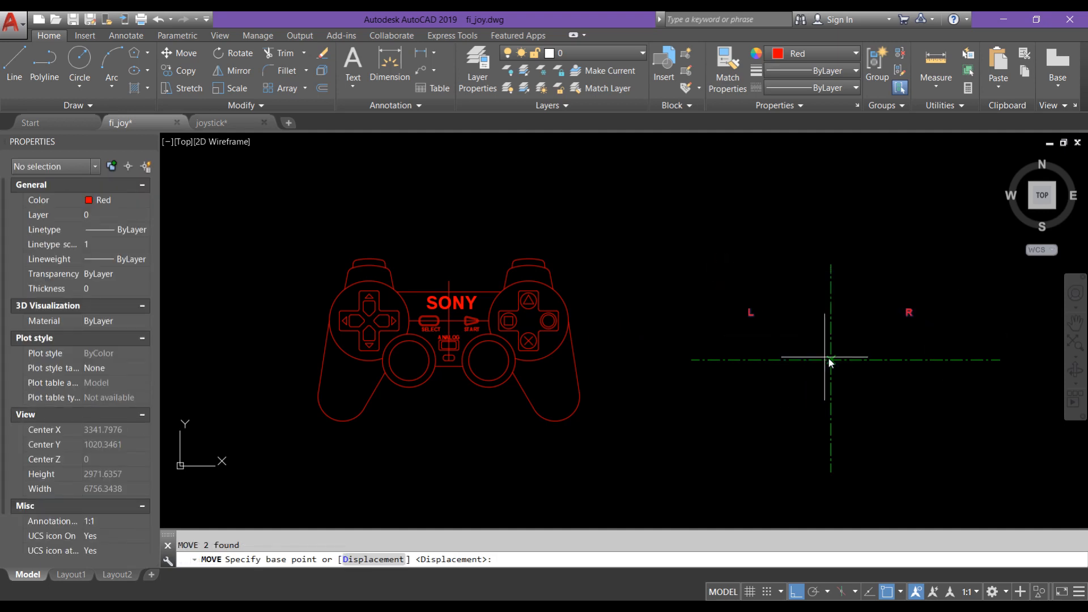
{"action": "left_click", "coordinate": [831, 360]}
{"action": "scroll", "coordinate": [463, 304], "scroll_direction": "up", "scroll_amount": 4}
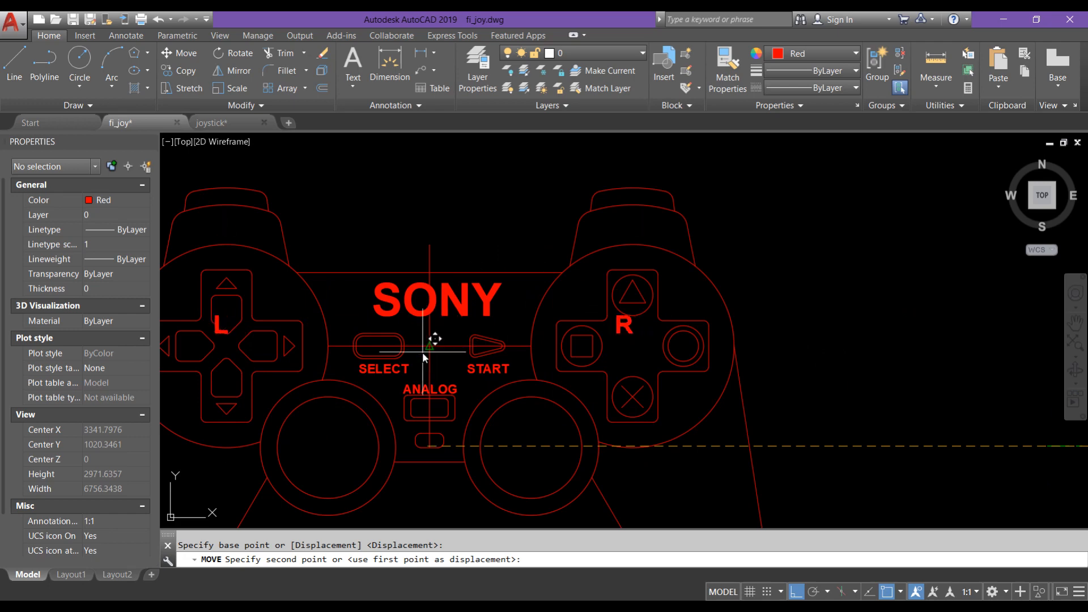
{"action": "left_click", "coordinate": [432, 347]}
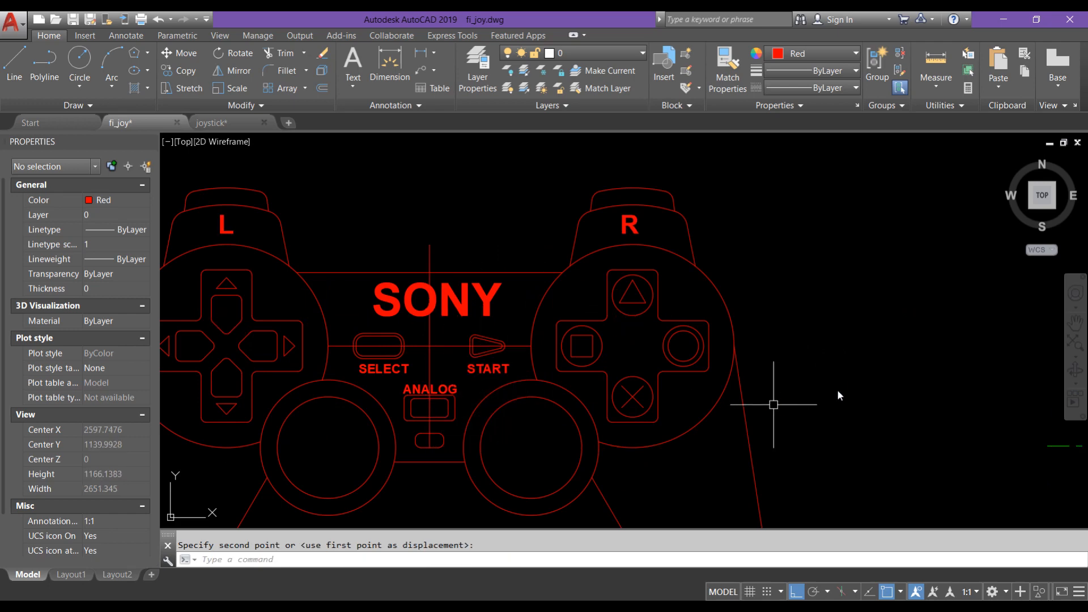
Delete the two green centre lines beside the joystick
{"action": "scroll", "coordinate": [837, 389], "scroll_direction": "down", "scroll_amount": 4}
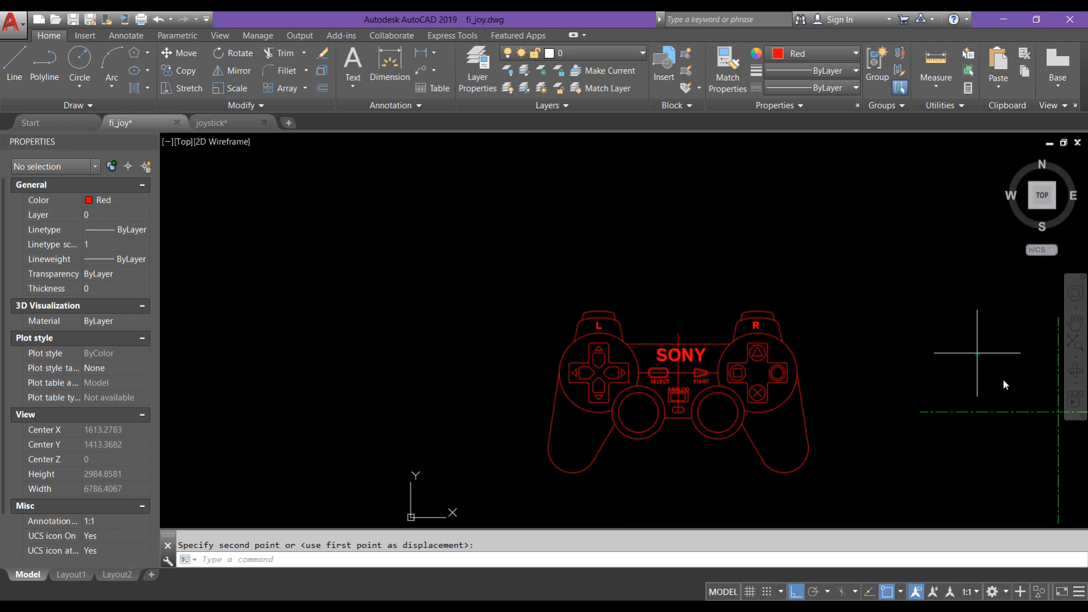
{"action": "left_click", "coordinate": [977, 354]}
{"action": "left_click", "coordinate": [1078, 460]}
{"action": "left_click", "coordinate": [1078, 461]}
{"action": "left_click", "coordinate": [1021, 369]}
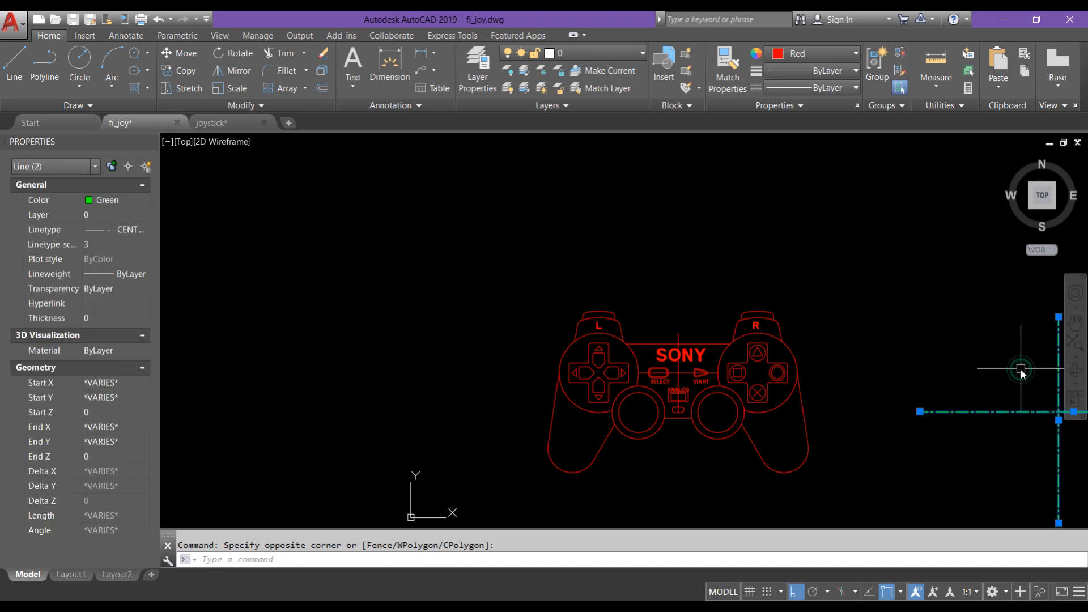
{"action": "key", "text": "Delete"}
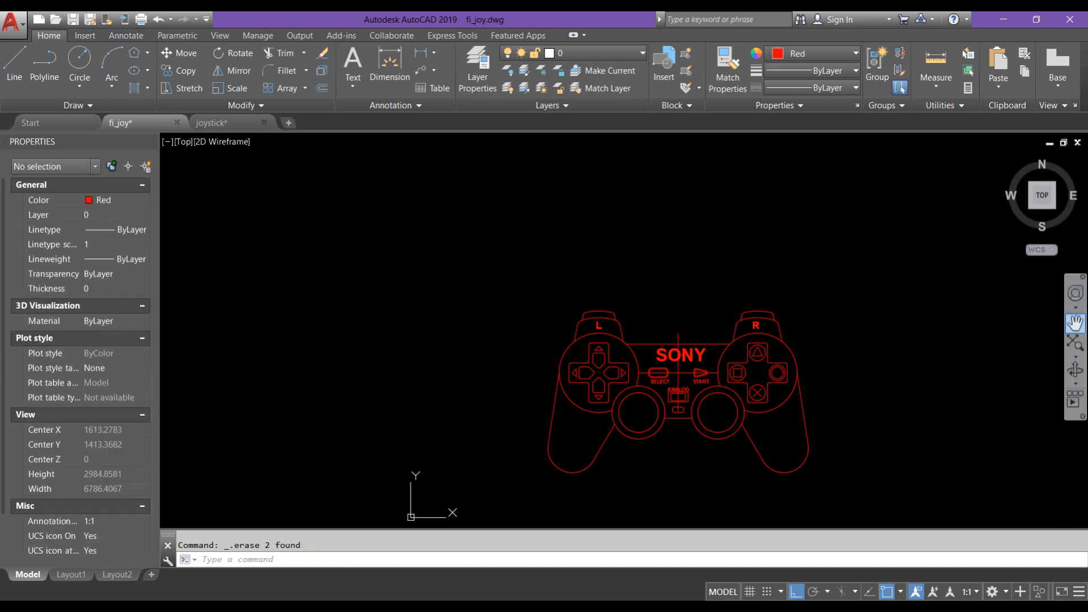
Fit the whole drawing in view and delete the horizontal and vertical construction lines crossing the joystick's middle
{"action": "left_click", "coordinate": [1074, 341]}
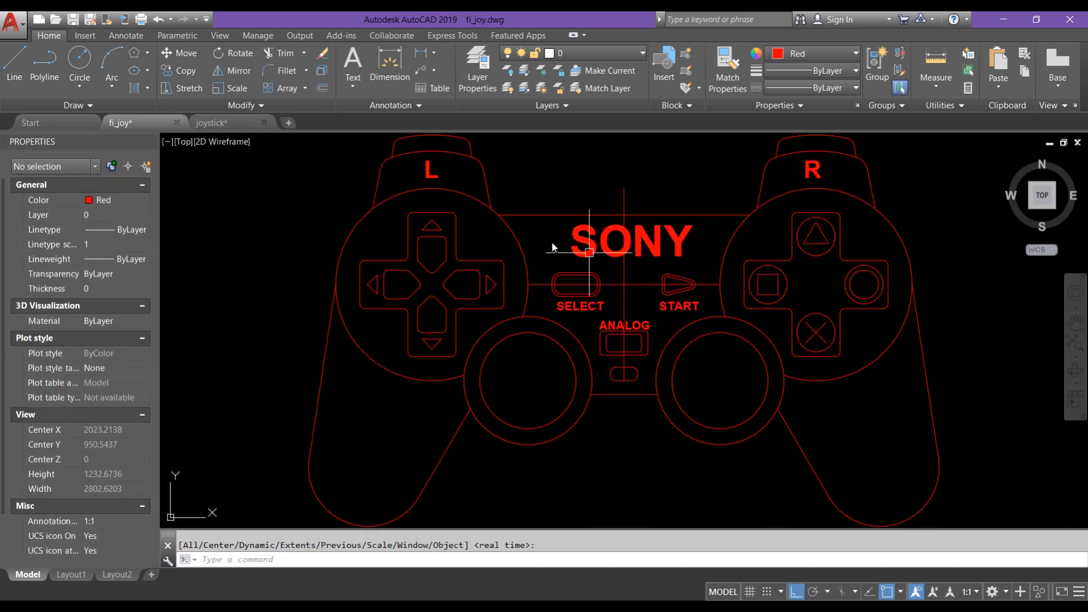
{"action": "left_click", "coordinate": [630, 290]}
{"action": "left_click", "coordinate": [618, 278]}
{"action": "key", "text": "Delete"}
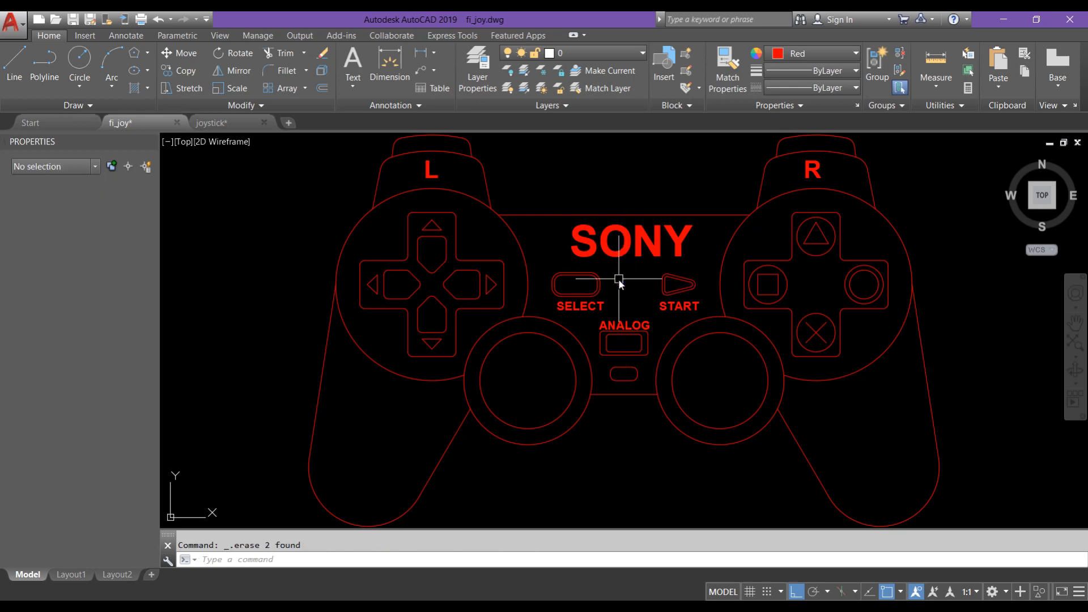